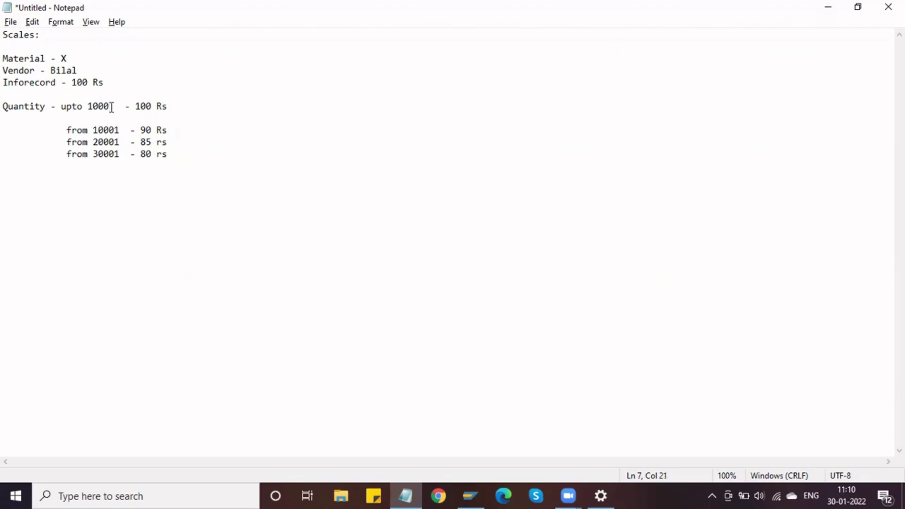
Change the first quantity limit to 'upto 10000' and check the scale thresholds and prices.
{"action": "type", "text": "0"}
{"action": "left_click", "coordinate": [157, 107]}
{"action": "left_click", "coordinate": [88, 106]}
{"action": "left_click_drag", "start_coordinate": [88, 106], "coordinate": [151, 133]}
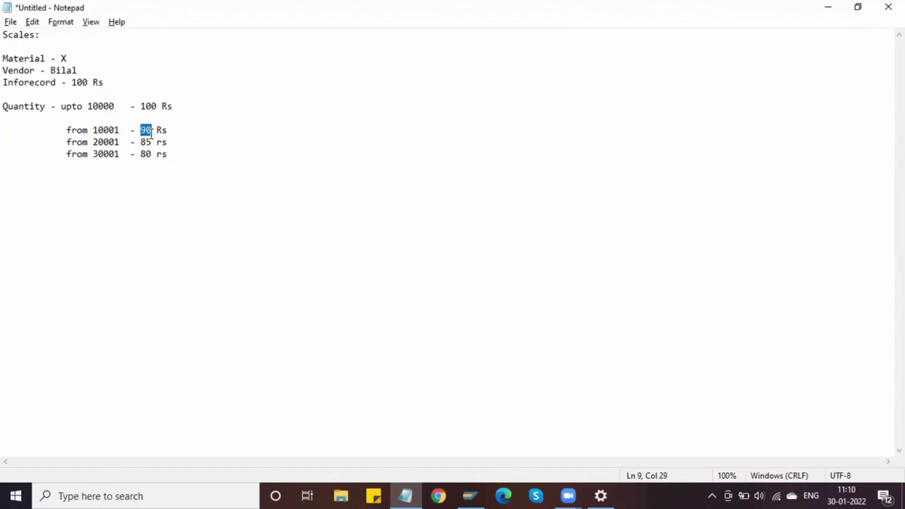
{"action": "left_click_drag", "start_coordinate": [93, 143], "coordinate": [152, 143]}
{"action": "left_click", "coordinate": [143, 143]}
{"action": "left_click_drag", "start_coordinate": [92, 157], "coordinate": [154, 159]}
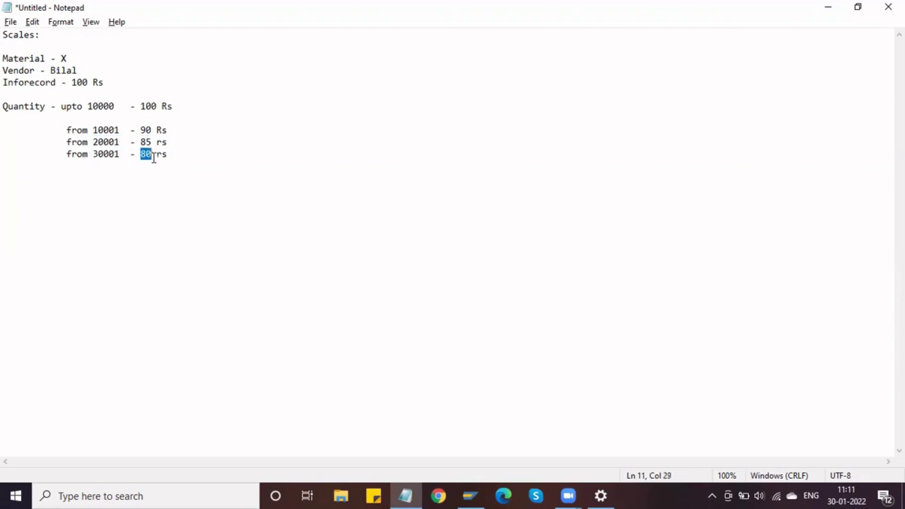
{"action": "left_click", "coordinate": [180, 156]}
Delete the empty line under Quantity so the price-scale lines sit directly below it.
{"action": "left_click", "coordinate": [147, 115]}
{"action": "key", "text": "Delete"}
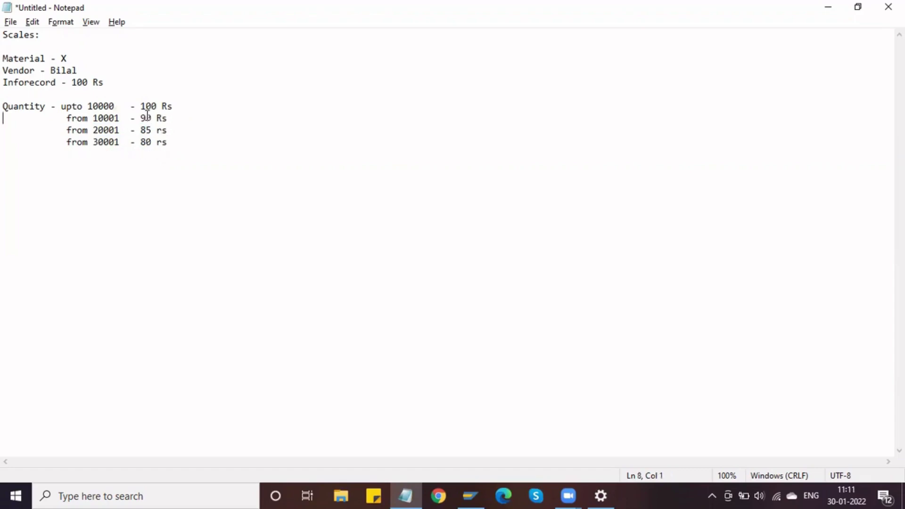
{"action": "left_click", "coordinate": [186, 145]}
Log on to the SAP MM connection with the saved user and password, then run MM01.
{"action": "left_click", "coordinate": [467, 493]}
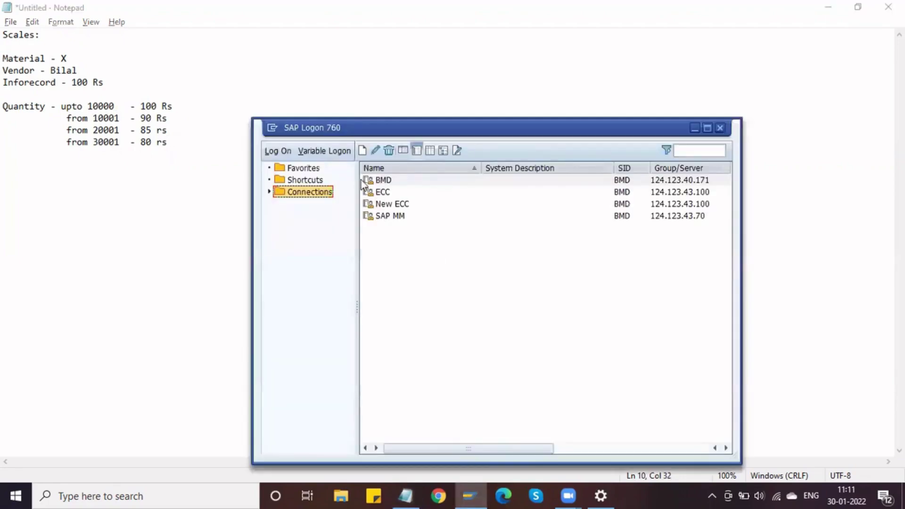
{"action": "left_click", "coordinate": [432, 219]}
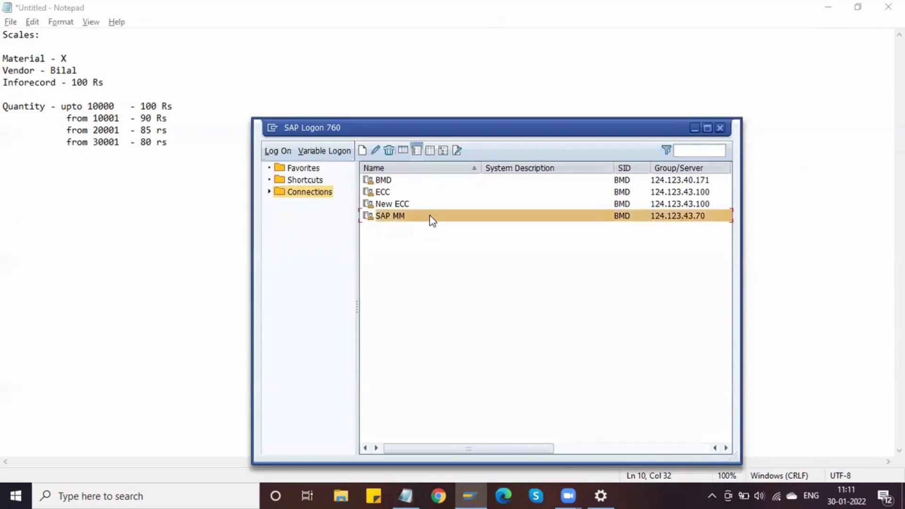
{"action": "double_click", "coordinate": [432, 220]}
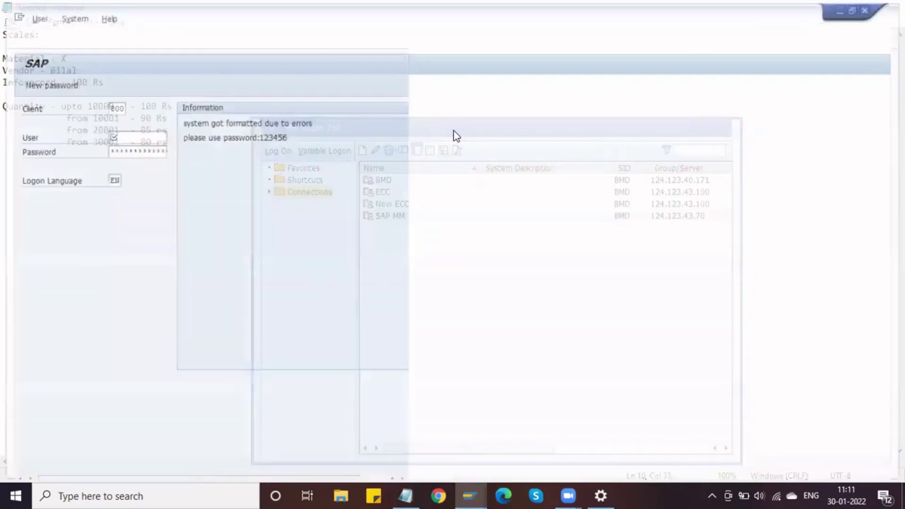
{"action": "type", "text": "MM"}
{"action": "key", "text": "Down"}
{"action": "key", "text": "Tab"}
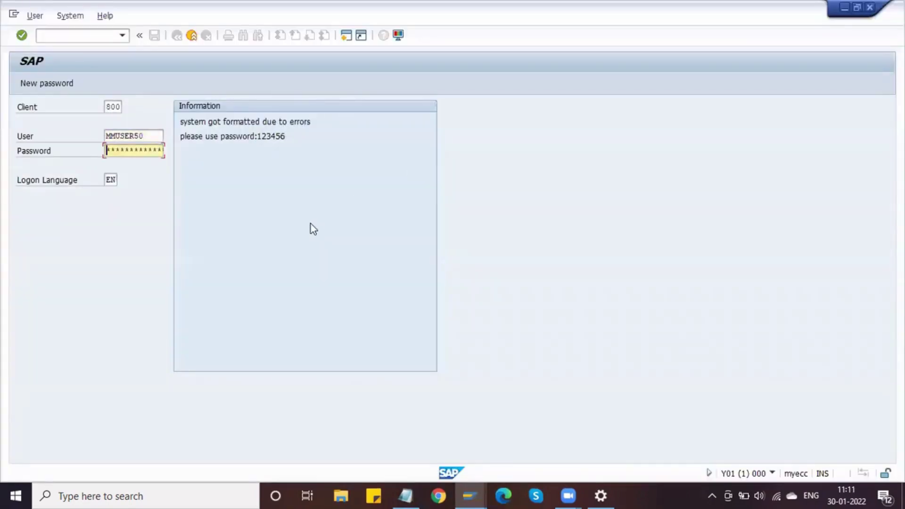
{"action": "type", "text": "123456"}
{"action": "key", "text": "Return"}
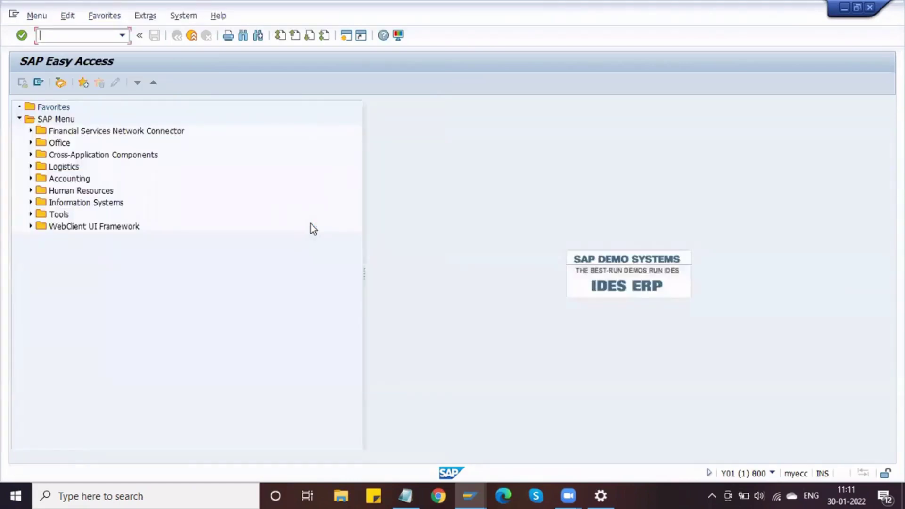
{"action": "type", "text": "MM01"}
{"action": "key", "text": "Return"}
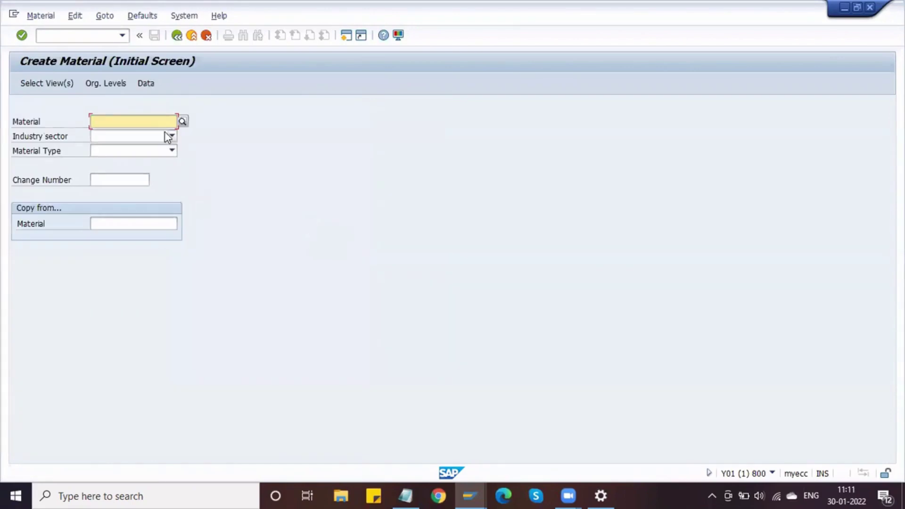
Choose industry sector Plant Engin./Construction and material type DRAW DELPHI RAW MATERIAL.
{"action": "left_click", "coordinate": [166, 136]}
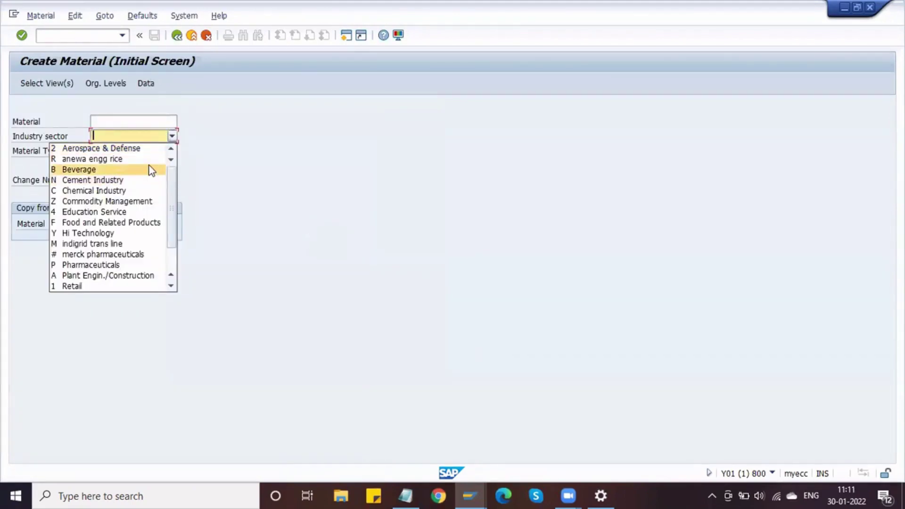
{"action": "left_click", "coordinate": [157, 275]}
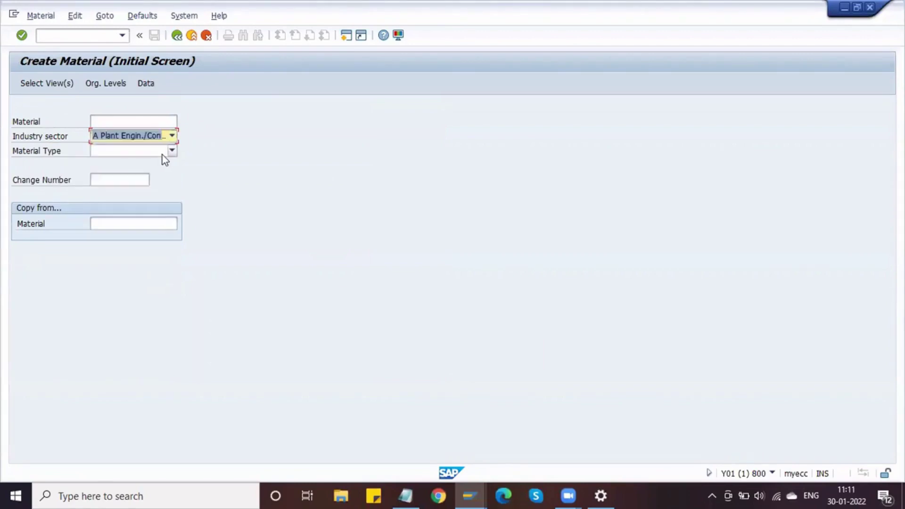
{"action": "left_click", "coordinate": [162, 154]}
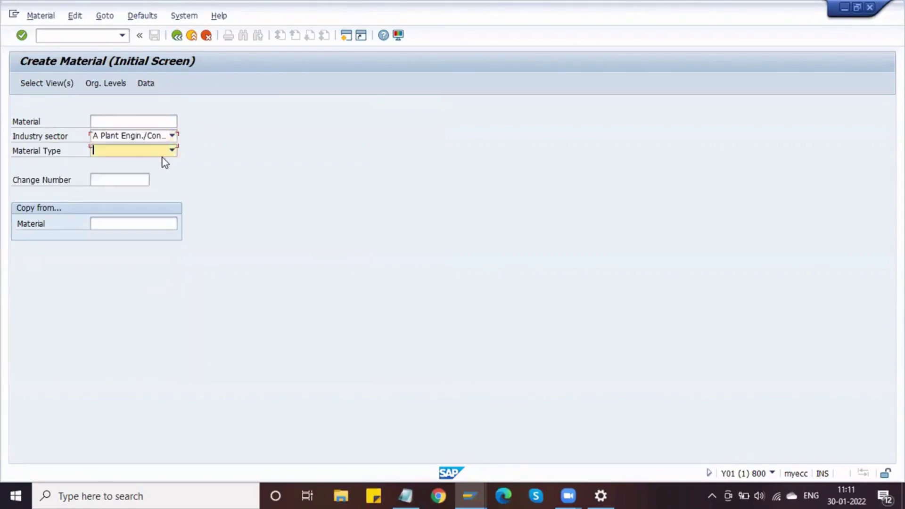
{"action": "left_click", "coordinate": [122, 155]}
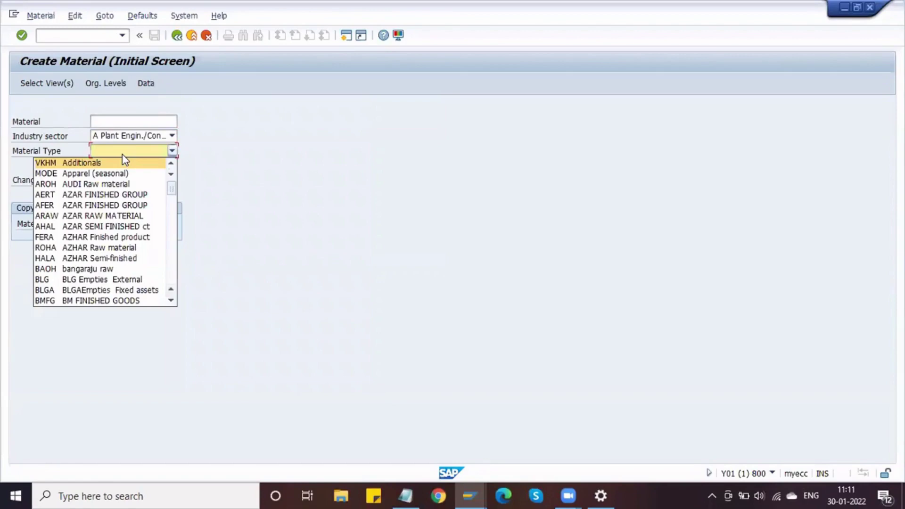
{"action": "key", "text": "d"}
{"action": "key", "text": "r"}
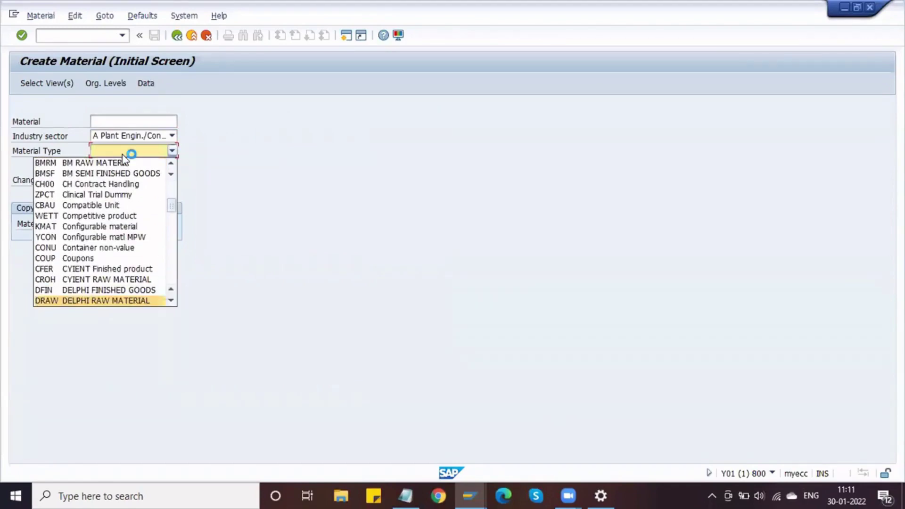
{"action": "key", "text": "Return"}
{"action": "key", "text": "Return"}
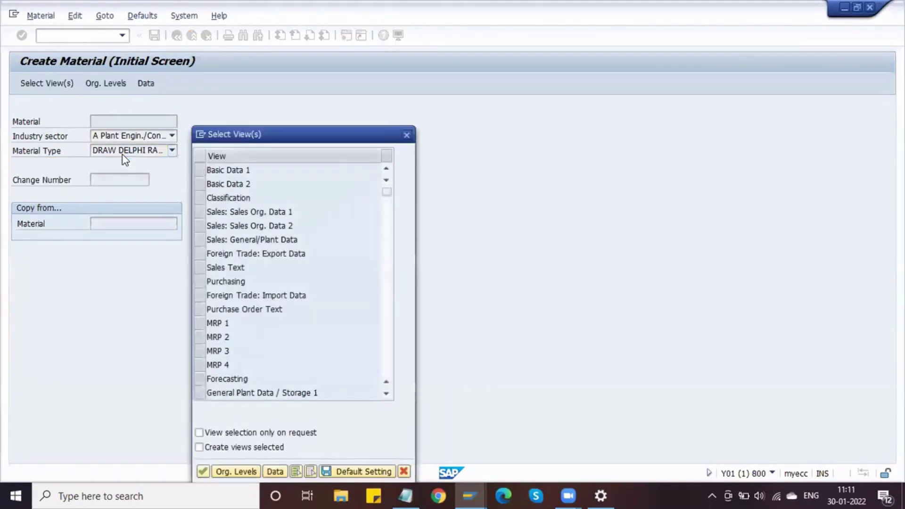
Select Basic Data 1/2, Purchasing, Plant Data/Storage 1/2 and Accounting 1 views for plant DPL1, storage S11.
{"action": "left_click", "coordinate": [205, 171]}
{"action": "left_click", "coordinate": [202, 172]}
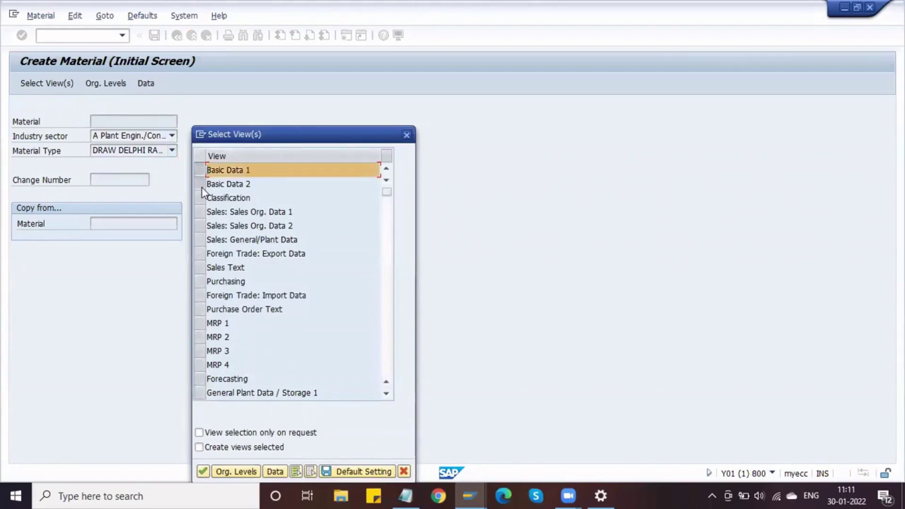
{"action": "left_click", "coordinate": [201, 187]}
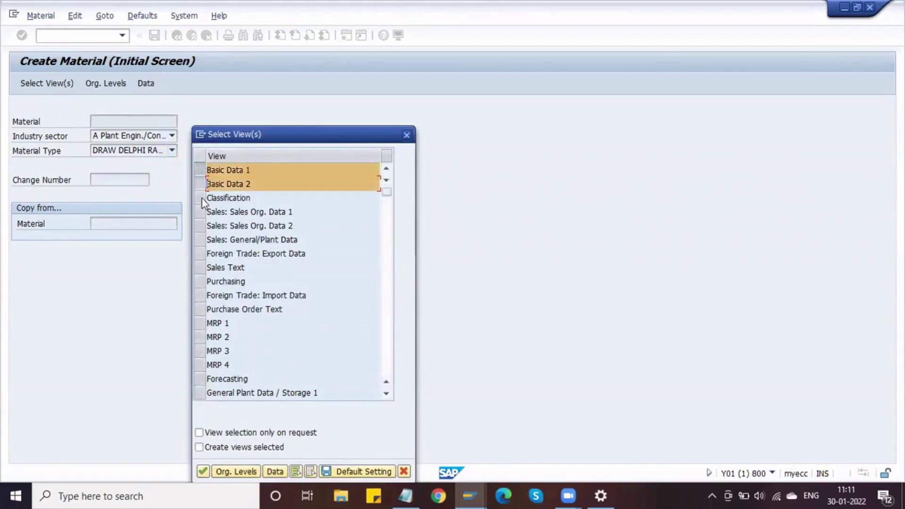
{"action": "left_click", "coordinate": [198, 282]}
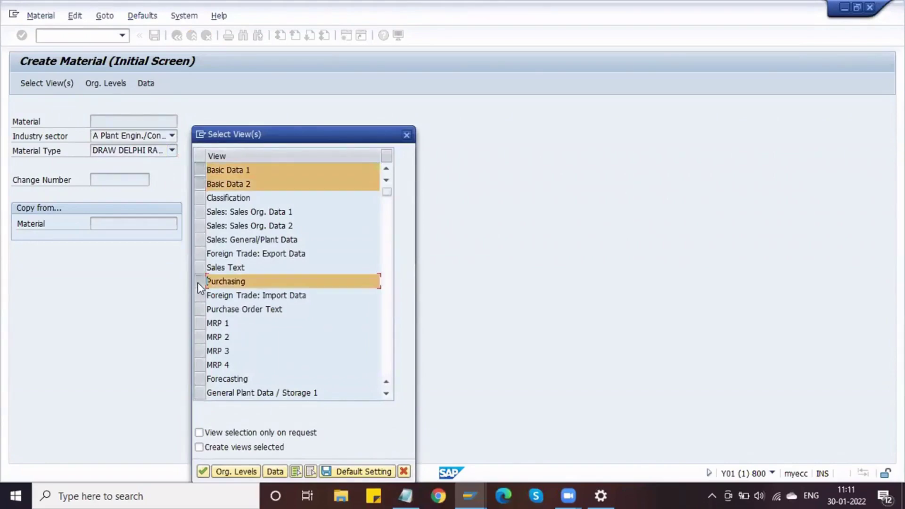
{"action": "left_click", "coordinate": [199, 391]}
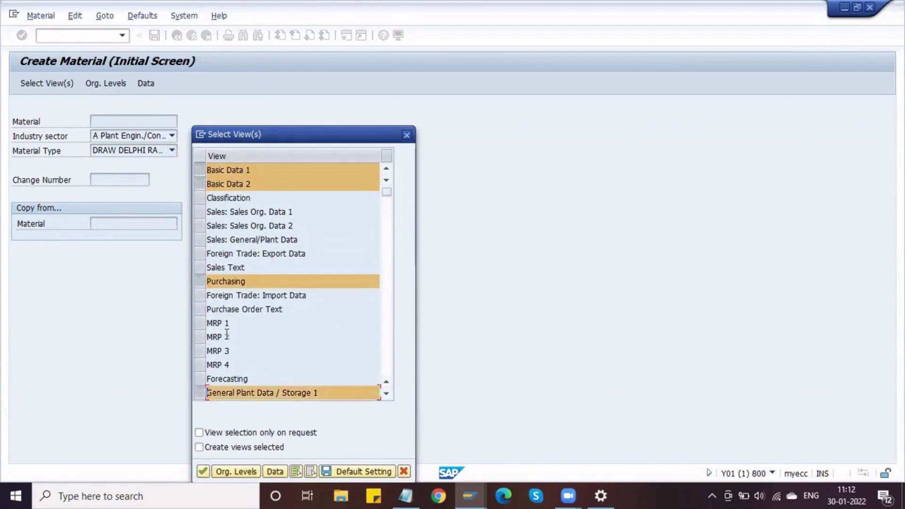
{"action": "scroll", "coordinate": [225, 335], "scroll_direction": "down", "scroll_amount": 3}
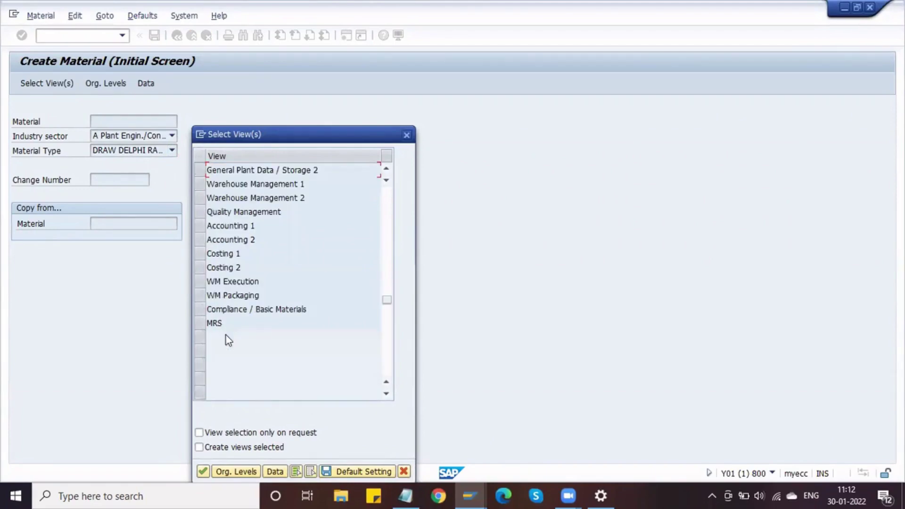
{"action": "left_click", "coordinate": [199, 170]}
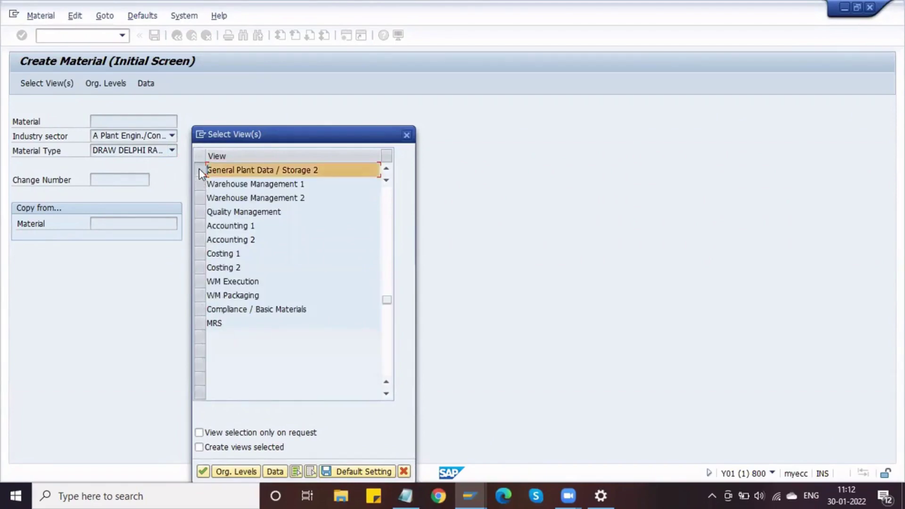
{"action": "left_click", "coordinate": [197, 227]}
{"action": "key", "text": "Return"}
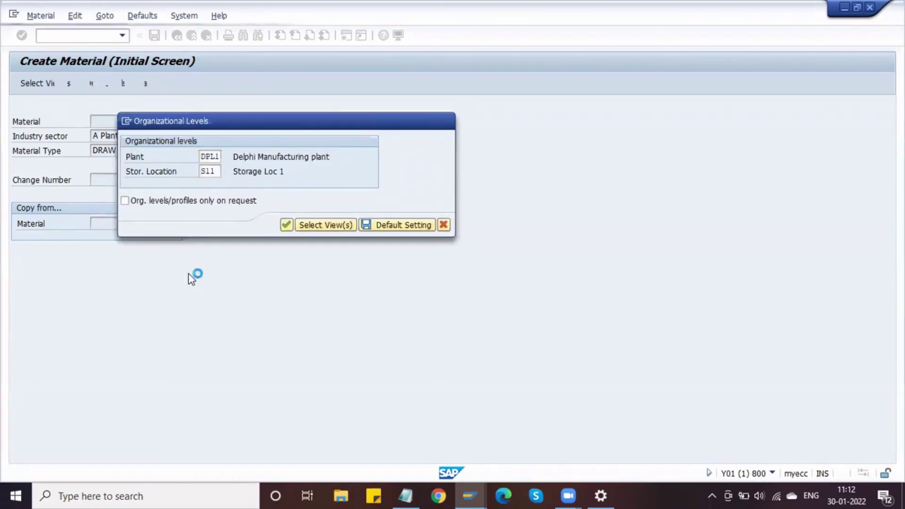
{"action": "key", "text": "Return"}
{"action": "left_click", "coordinate": [166, 137]}
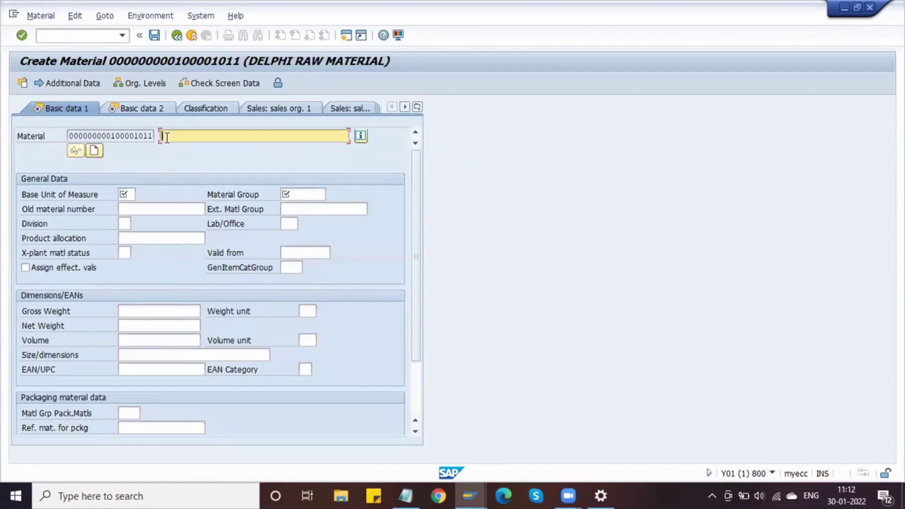
Enter Camshaft as the material description.
{"action": "type", "text": "1"}
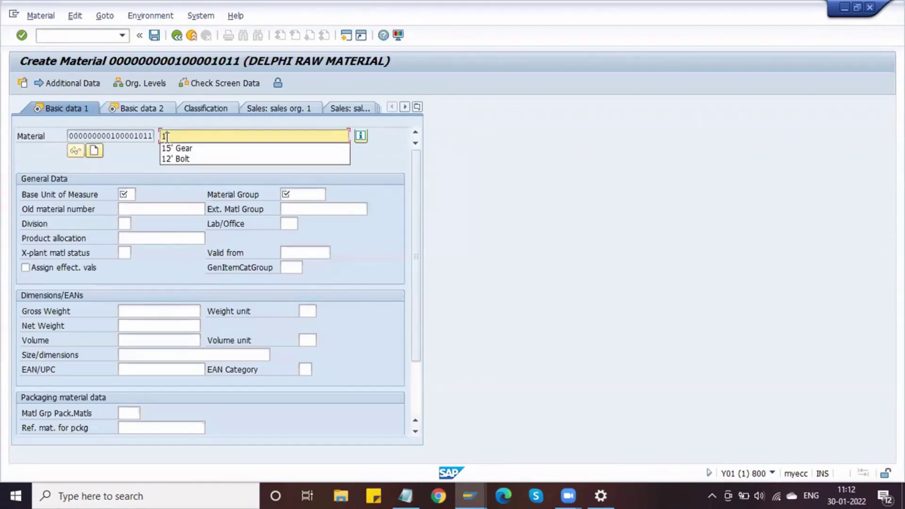
{"action": "key", "text": "BackSpace"}
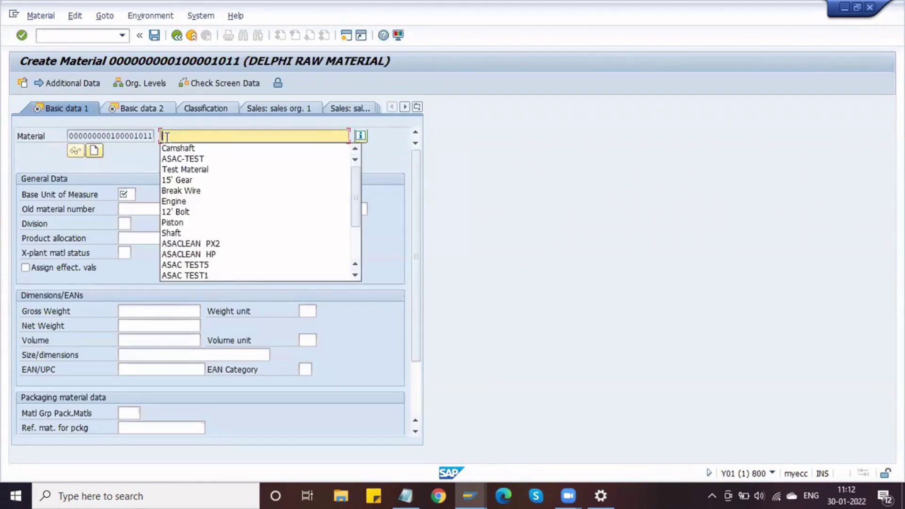
{"action": "type", "text": "0"}
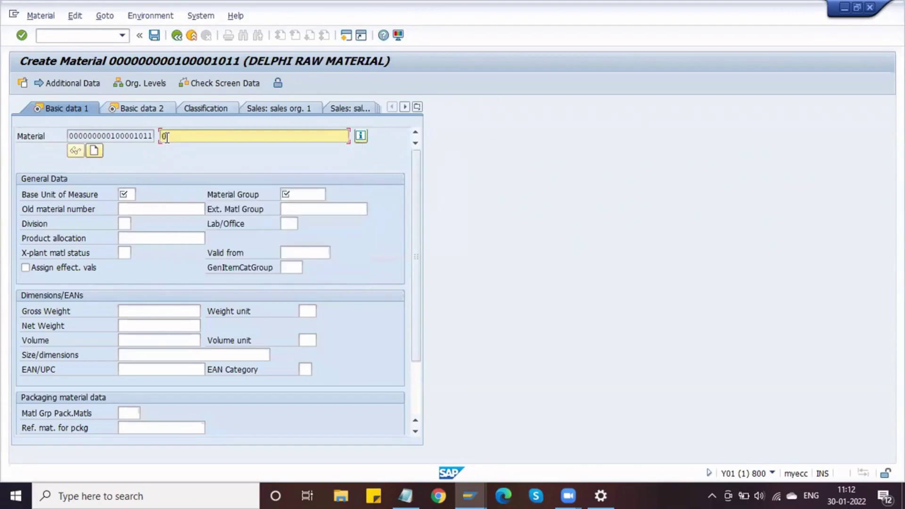
{"action": "key", "text": "BackSpace"}
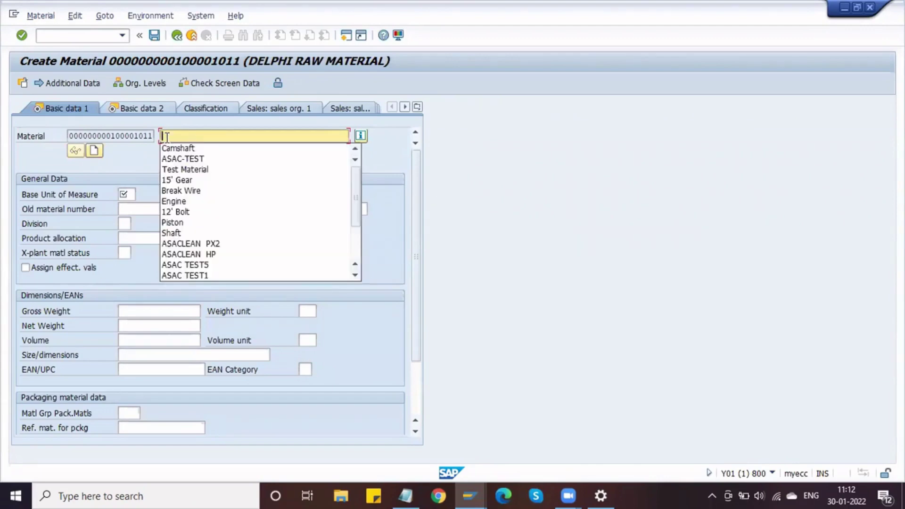
{"action": "type", "text": "30"}
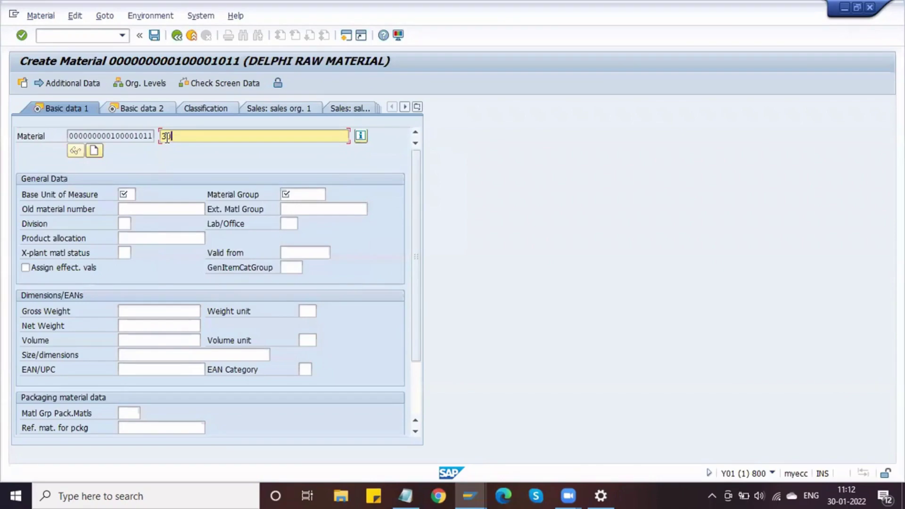
{"action": "type", "text": "1"}
{"action": "key", "text": "BackSpace"}
{"action": "key", "text": "BackSpace"}
{"action": "key", "text": "BackSpace"}
{"action": "type", "text": "CAM"}
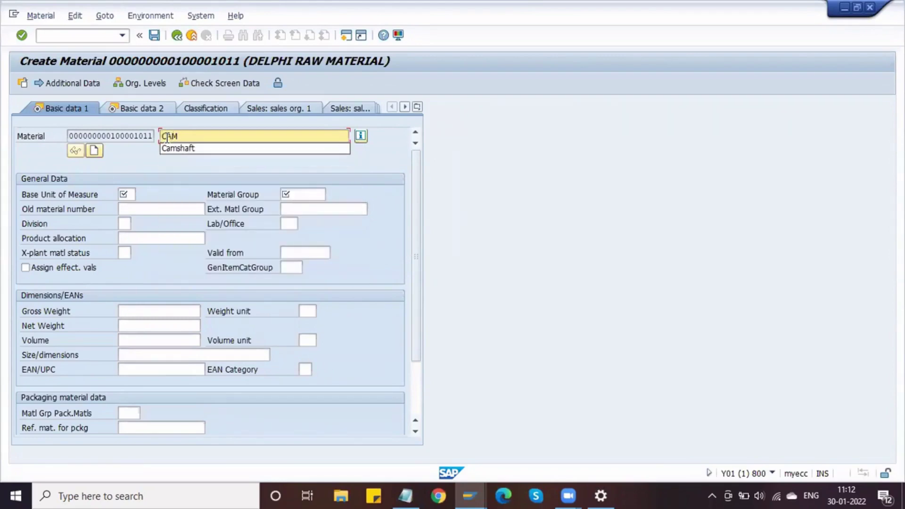
{"action": "key", "text": "Down"}
{"action": "key", "text": "Return"}
Set base unit of measure EA and material group DMECH.
{"action": "key", "text": "Tab"}
{"action": "key", "text": "Tab"}
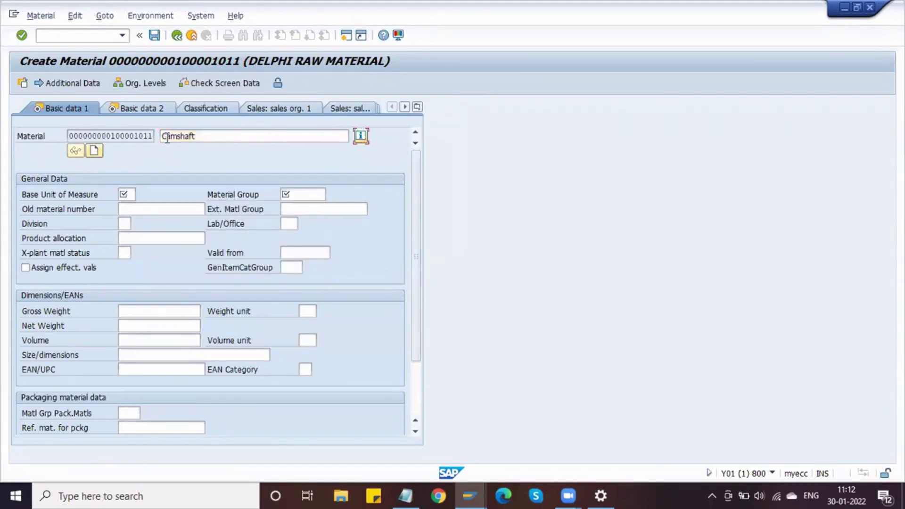
{"action": "key", "text": "Tab"}
{"action": "type", "text": "E"}
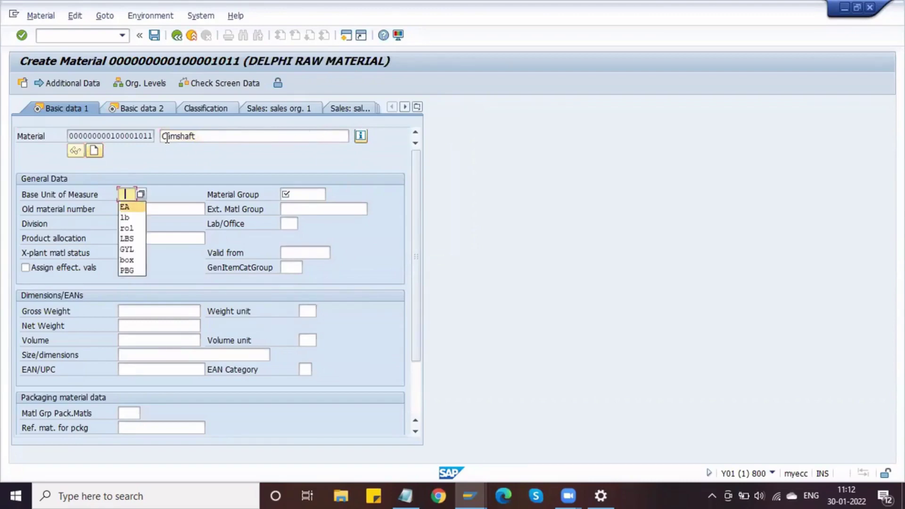
{"action": "key", "text": "Down"}
{"action": "key", "text": "Return"}
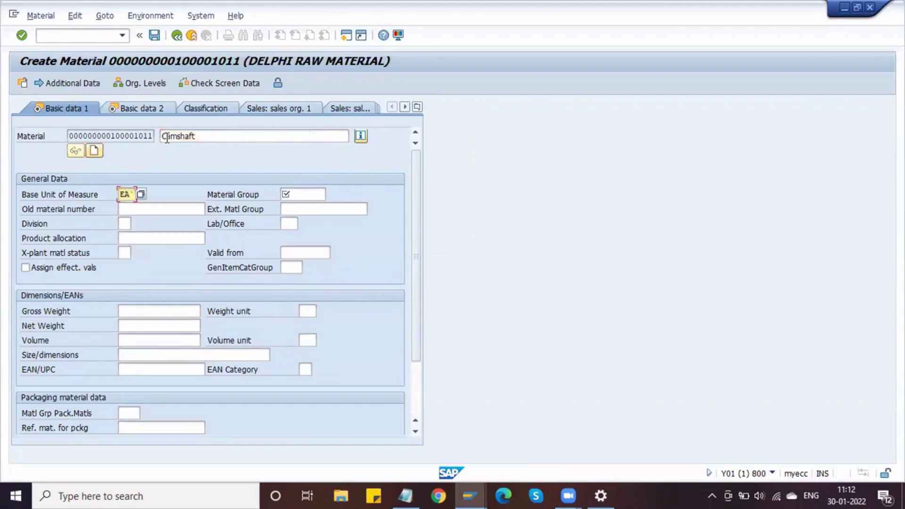
{"action": "key", "text": "Tab"}
{"action": "type", "text": "D"}
{"action": "key", "text": "Down"}
{"action": "key", "text": "Return"}
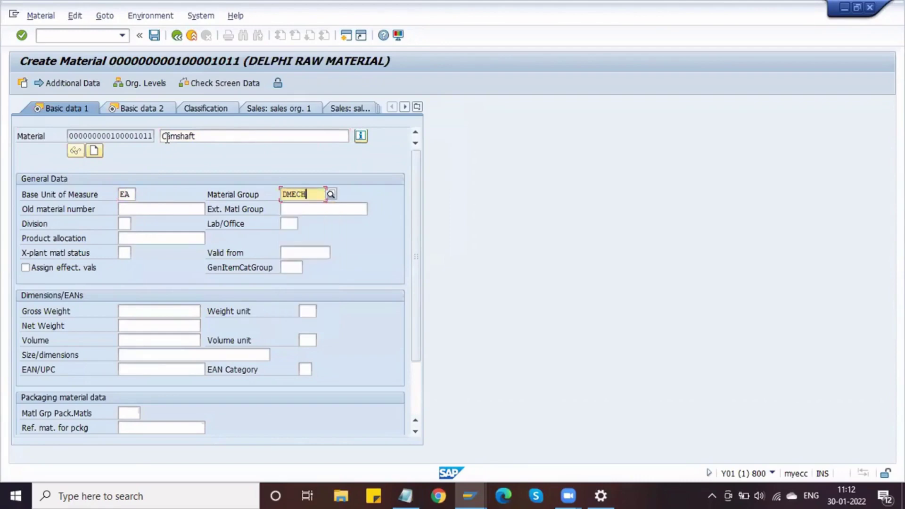
Enter gross weight 10 KG and net weight 9, then continue to Basic data 2.
{"action": "left_click", "coordinate": [126, 315]}
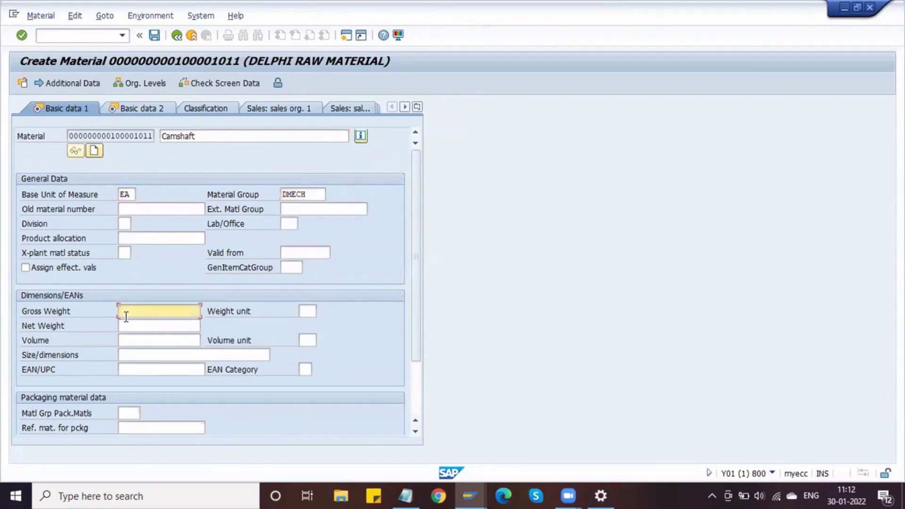
{"action": "type", "text": "10"}
{"action": "key", "text": "Tab"}
{"action": "type", "text": "K"}
{"action": "key", "text": "Down"}
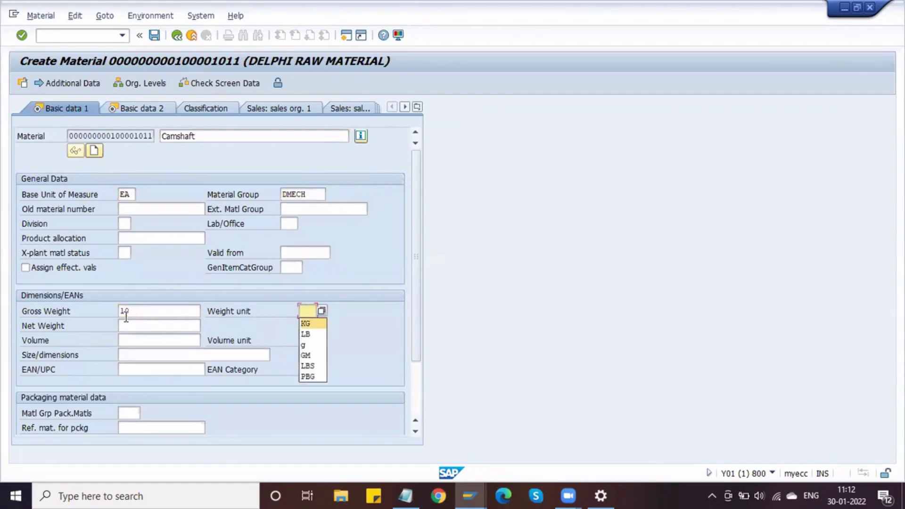
{"action": "key", "text": "Return"}
{"action": "key", "text": "Tab"}
{"action": "type", "text": "9"}
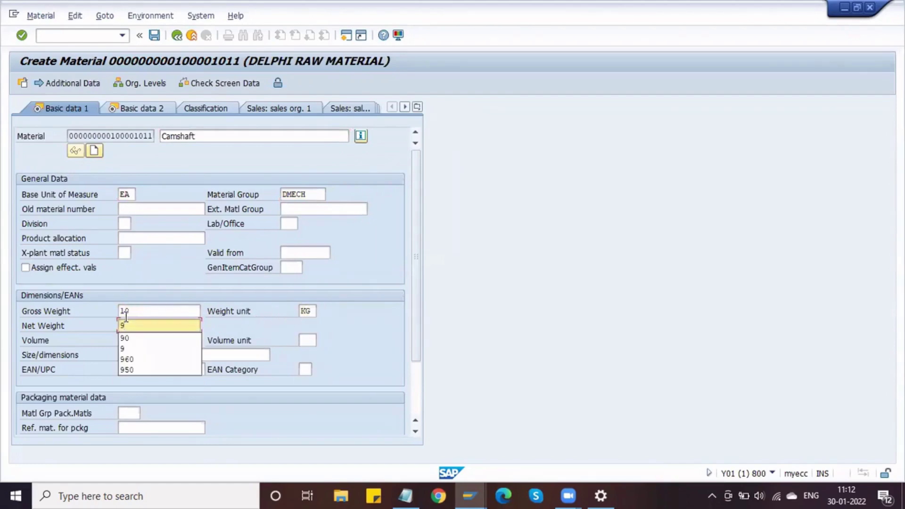
{"action": "key", "text": "Tab"}
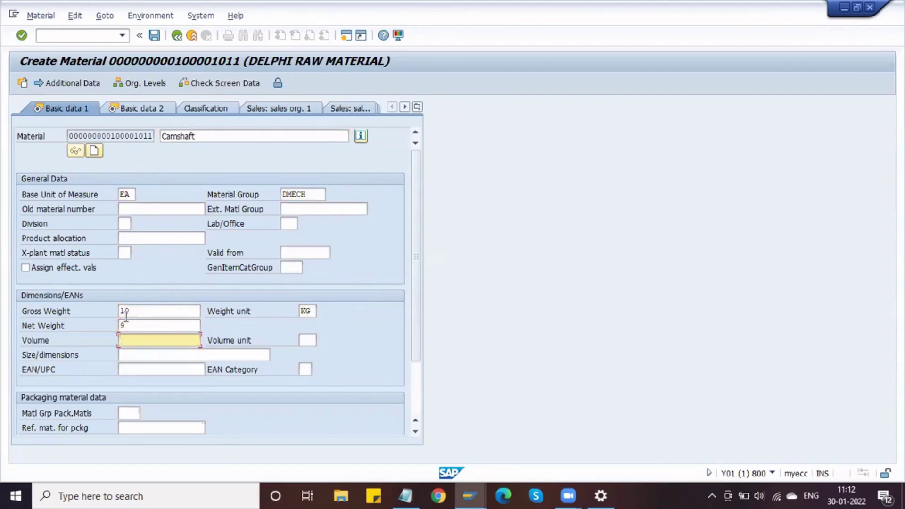
{"action": "key", "text": "Return"}
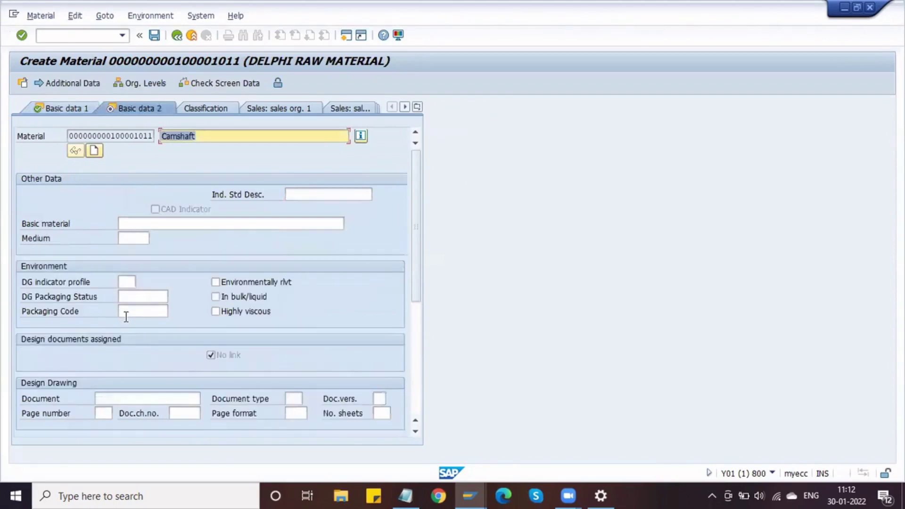
On Purchasing, replace the rejected purchasing group 2M1 with DPG and move on to plant storage views.
{"action": "key", "text": "Return"}
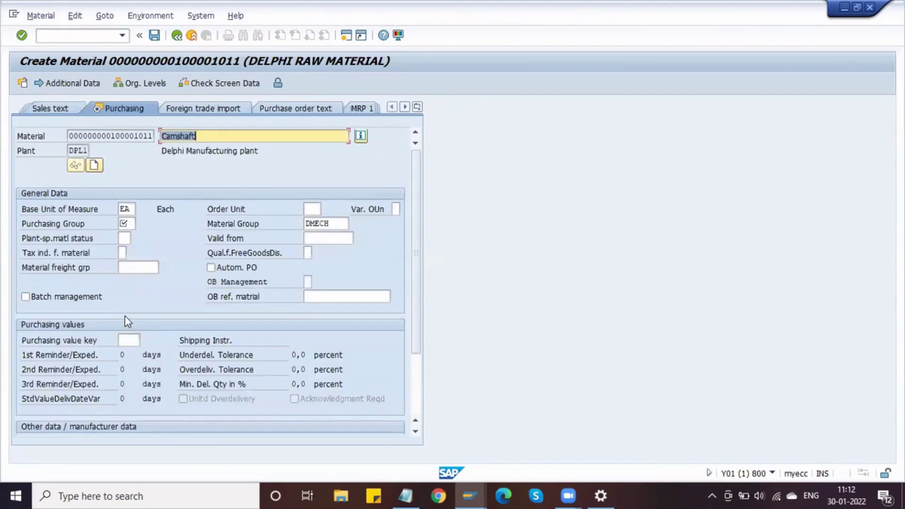
{"action": "left_click", "coordinate": [125, 221]}
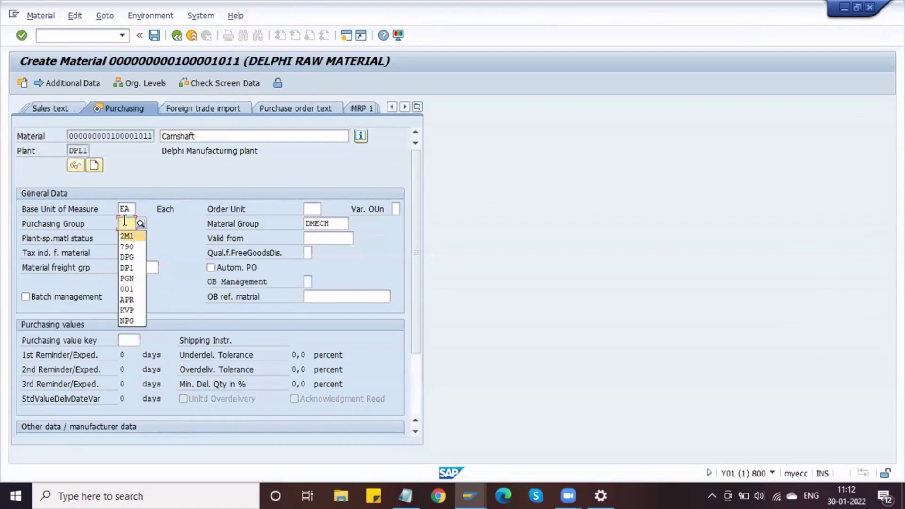
{"action": "key", "text": "Return"}
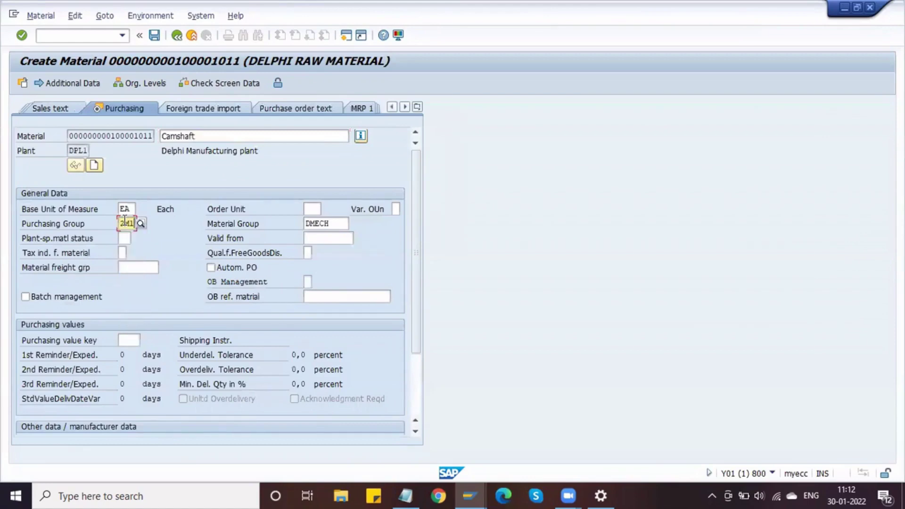
{"action": "left_click", "coordinate": [124, 209]}
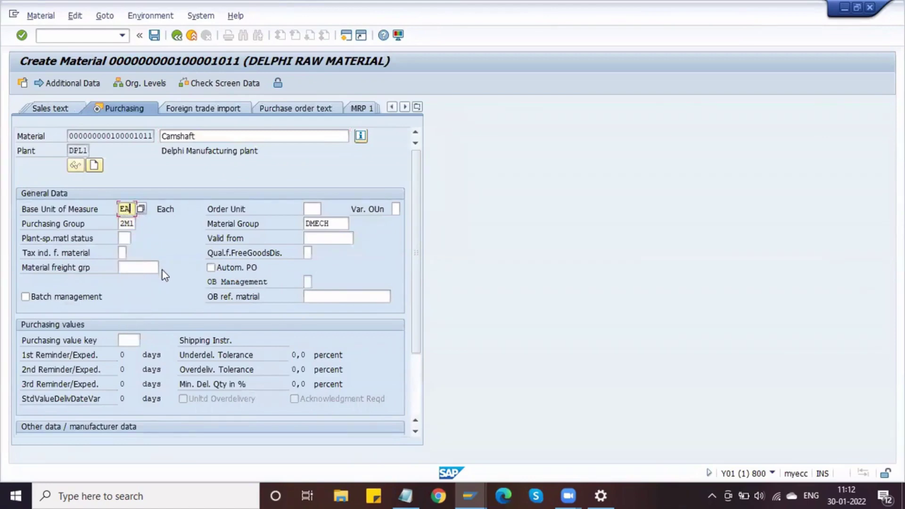
{"action": "key", "text": "Return"}
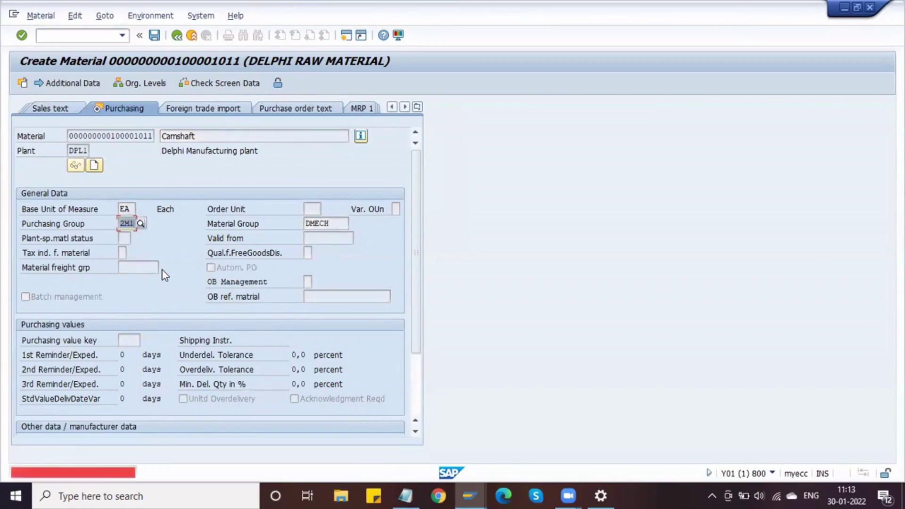
{"action": "key", "text": "BackSpace"}
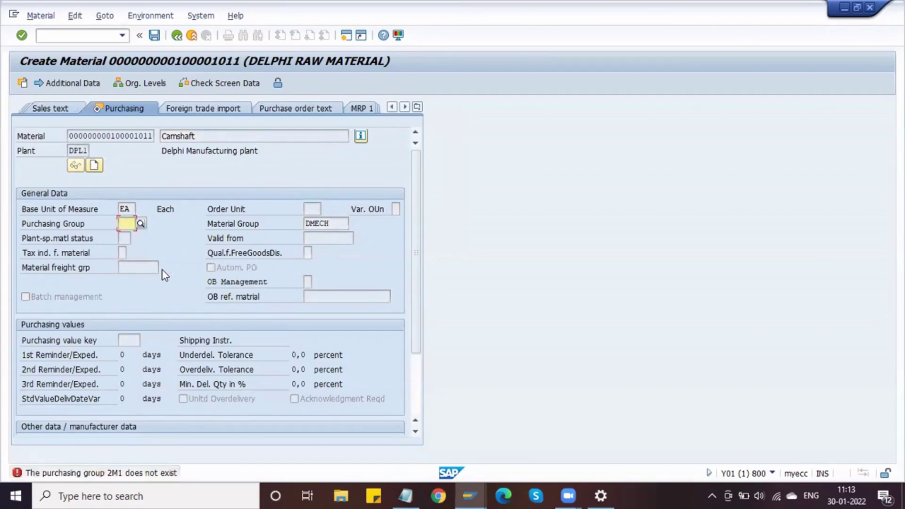
{"action": "key", "text": "Down"}
{"action": "key", "text": "Down"}
{"action": "key", "text": "Down"}
{"action": "key", "text": "Return"}
{"action": "key", "text": "Return"}
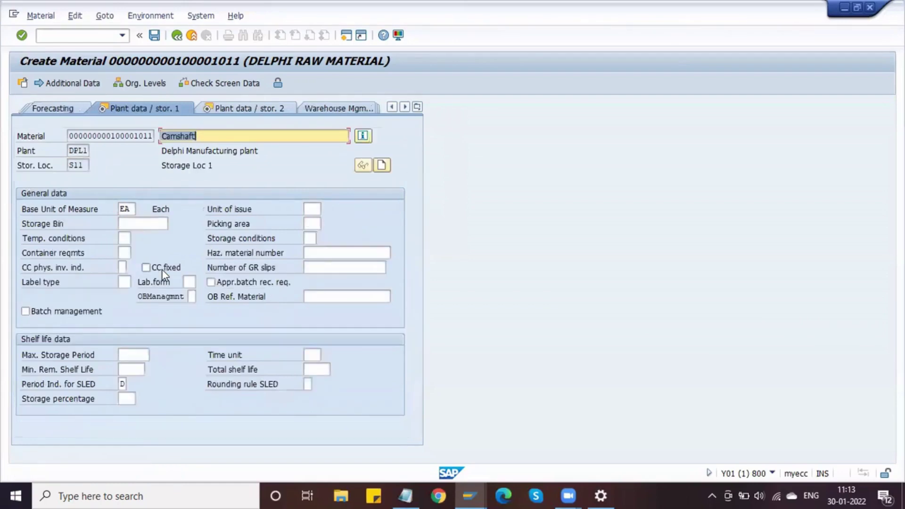
{"action": "key", "text": "Return"}
{"action": "key", "text": "Return"}
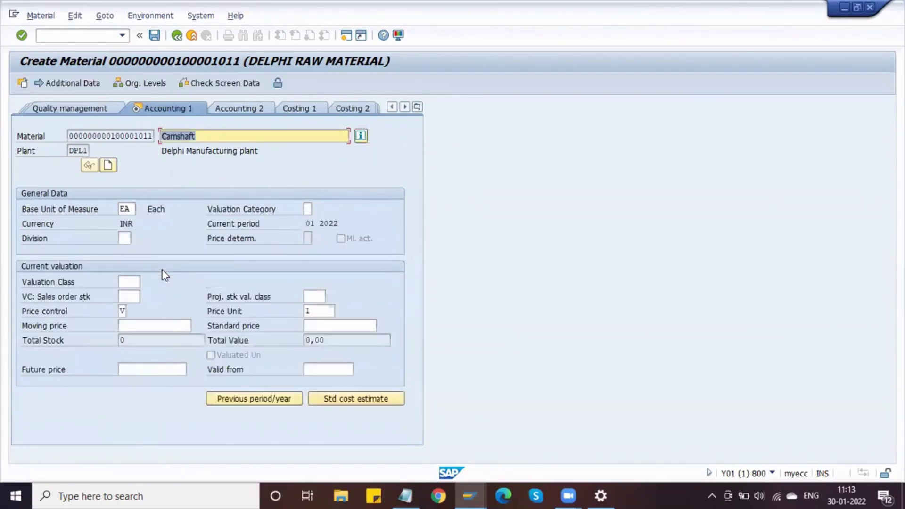
Pick valuation class 3000 Raw materials-Dom, enter moving price 1000, and save the Camshaft material.
{"action": "left_click", "coordinate": [131, 282]}
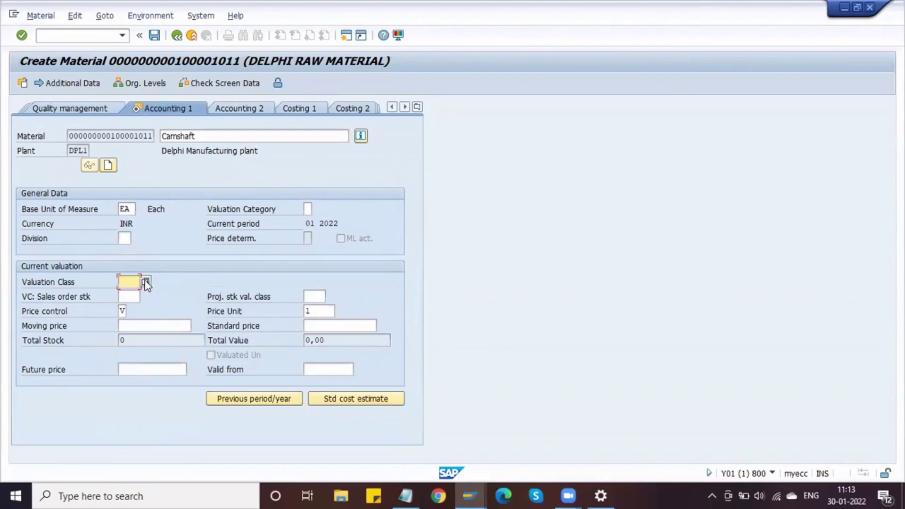
{"action": "left_click", "coordinate": [145, 281]}
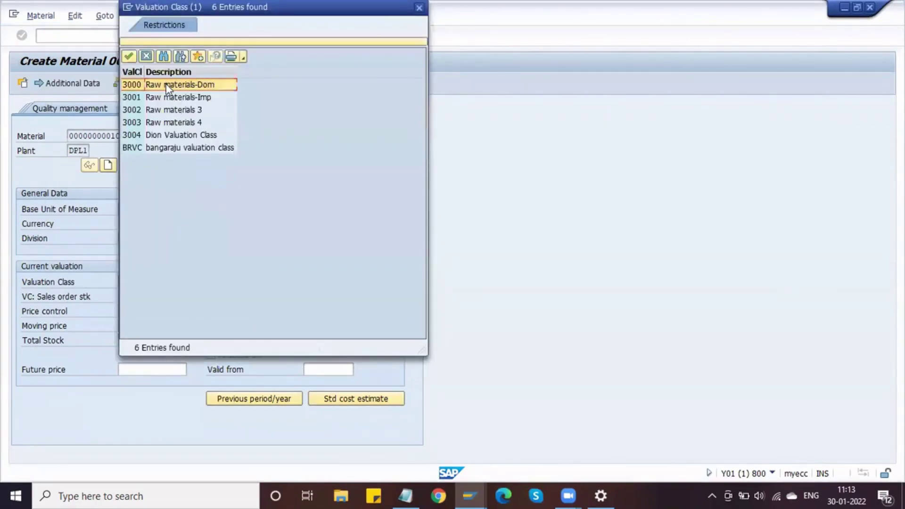
{"action": "double_click", "coordinate": [166, 84]}
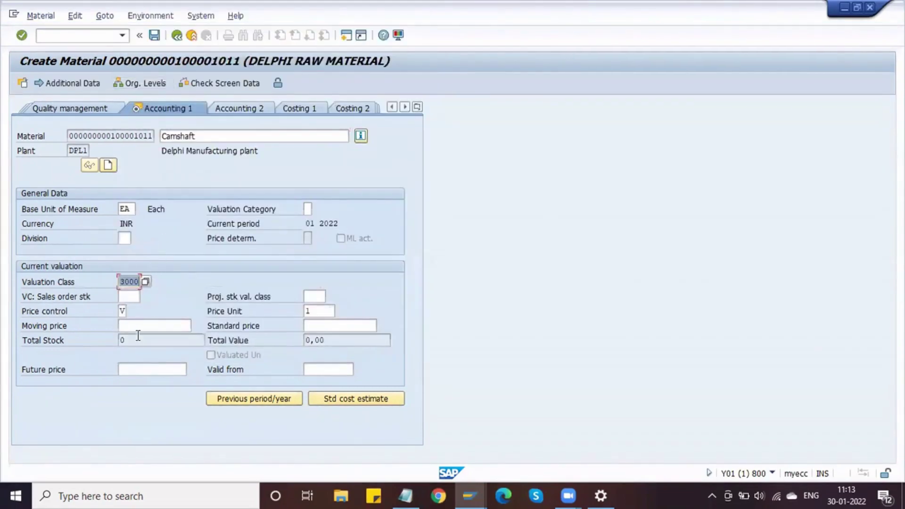
{"action": "left_click", "coordinate": [139, 325]}
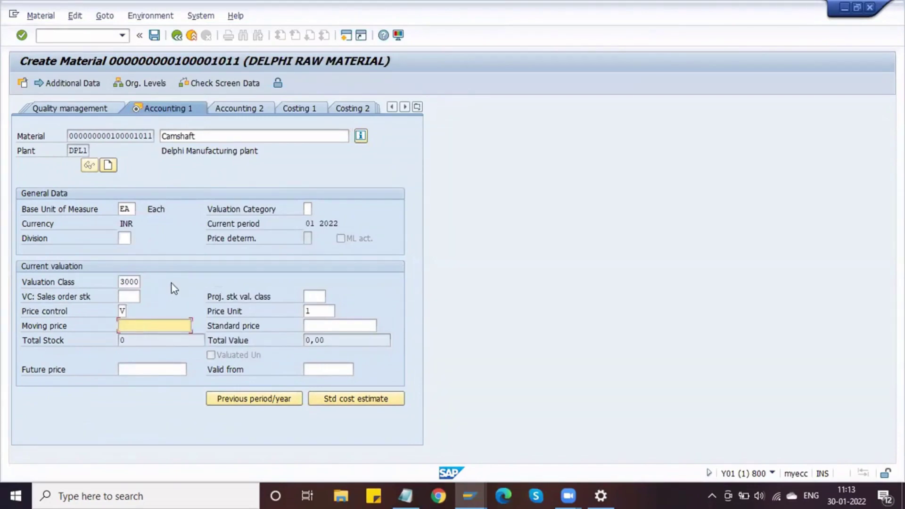
{"action": "type", "text": "1000"}
{"action": "key", "text": "Return"}
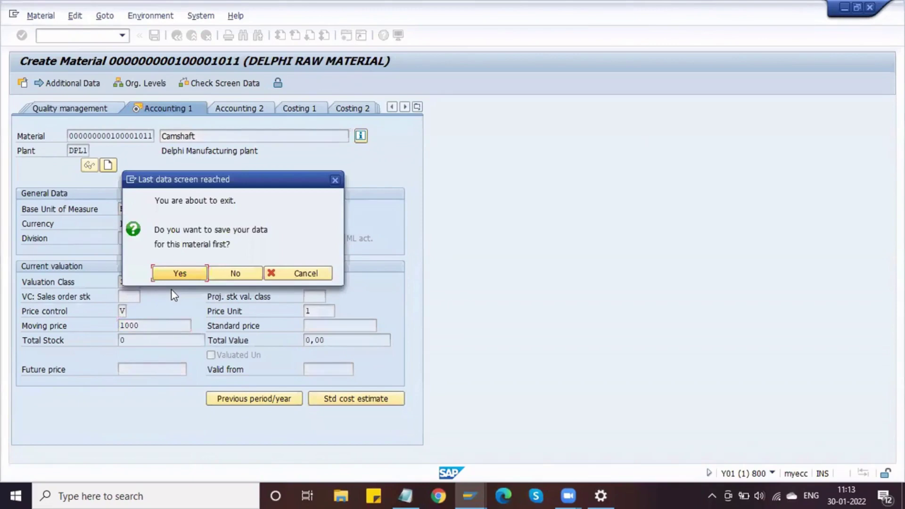
{"action": "key", "text": "Return"}
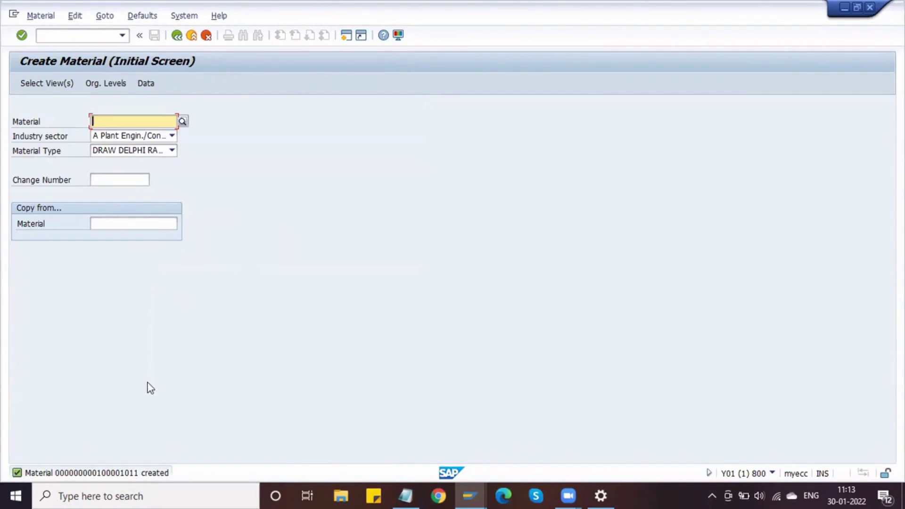
Paste the new material number into the Notepad scales notes, labelled '- Camshaft'.
{"action": "left_click", "coordinate": [75, 36]}
{"action": "type", "text": "/NMM0"}
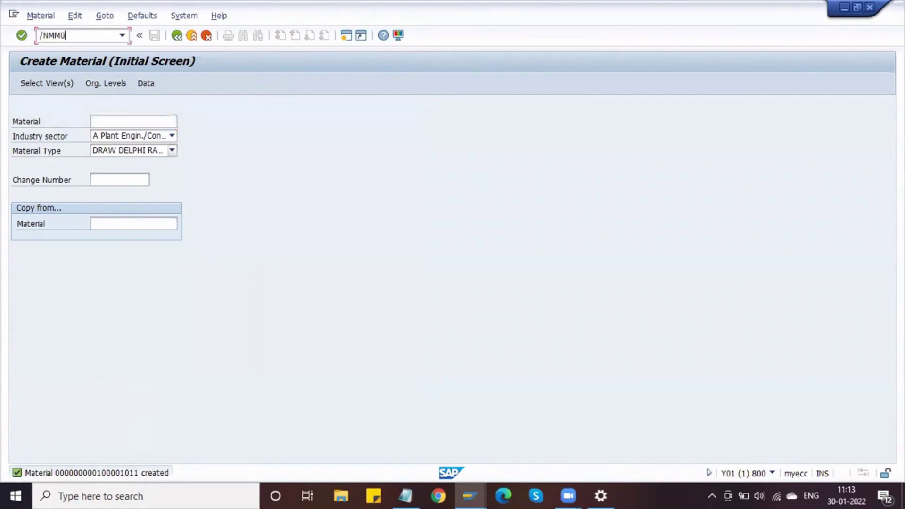
{"action": "type", "text": "3"}
{"action": "key", "text": "Return"}
{"action": "key", "text": "ctrl+c"}
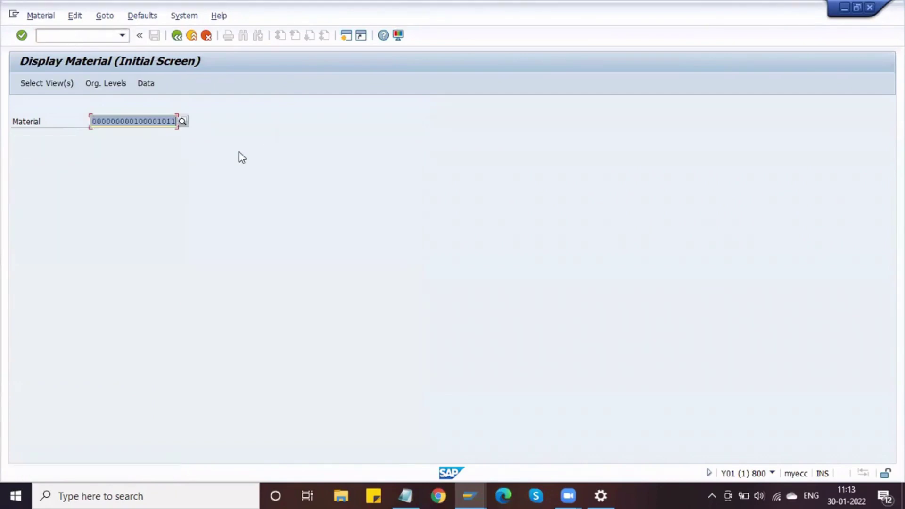
{"action": "left_click", "coordinate": [405, 496]}
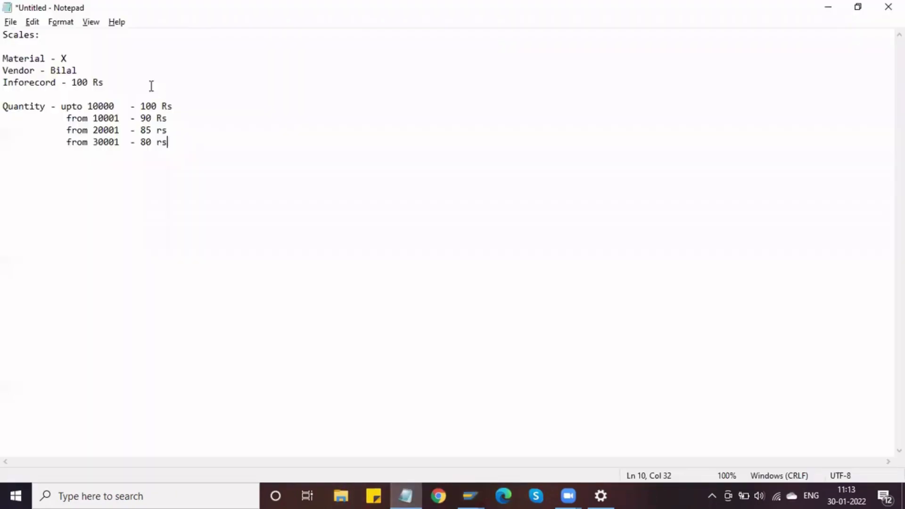
{"action": "key", "text": "Return"}
{"action": "key", "text": "Return"}
{"action": "key", "text": "ctrl+v"}
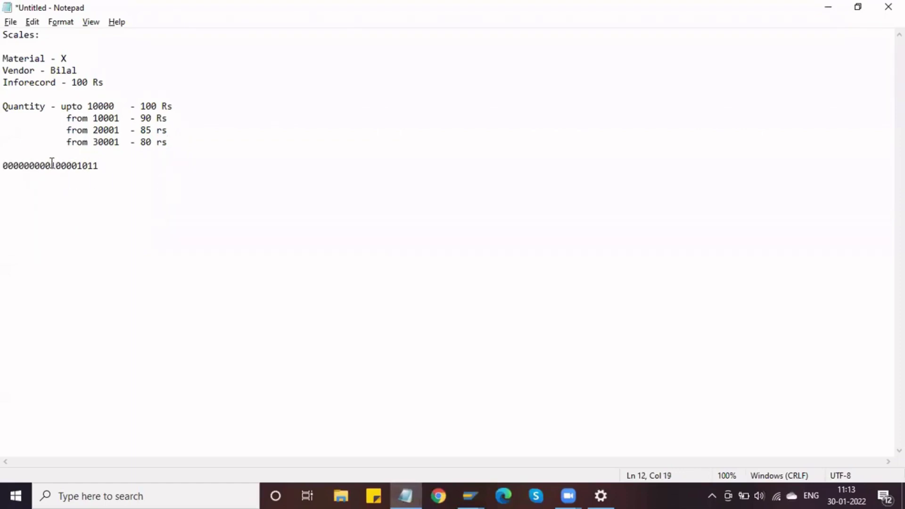
{"action": "key", "text": "alt+Tab"}
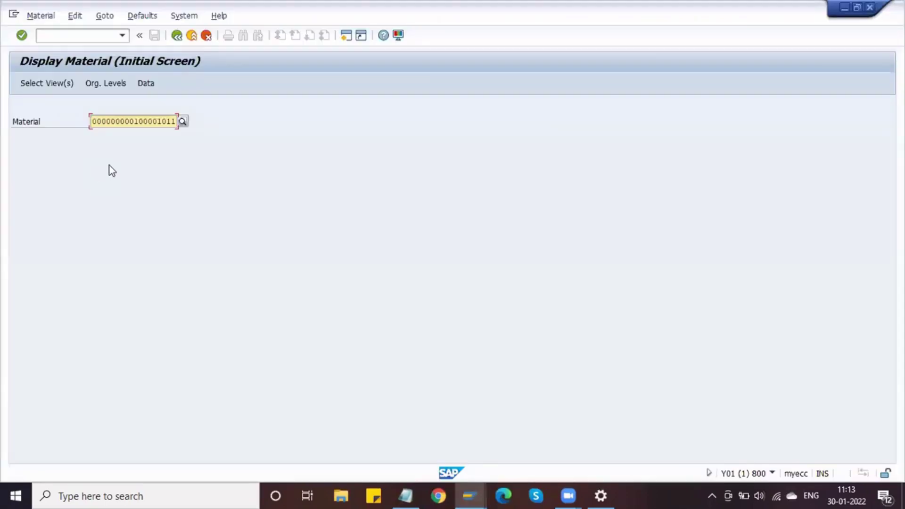
{"action": "key", "text": "alt+Tab"}
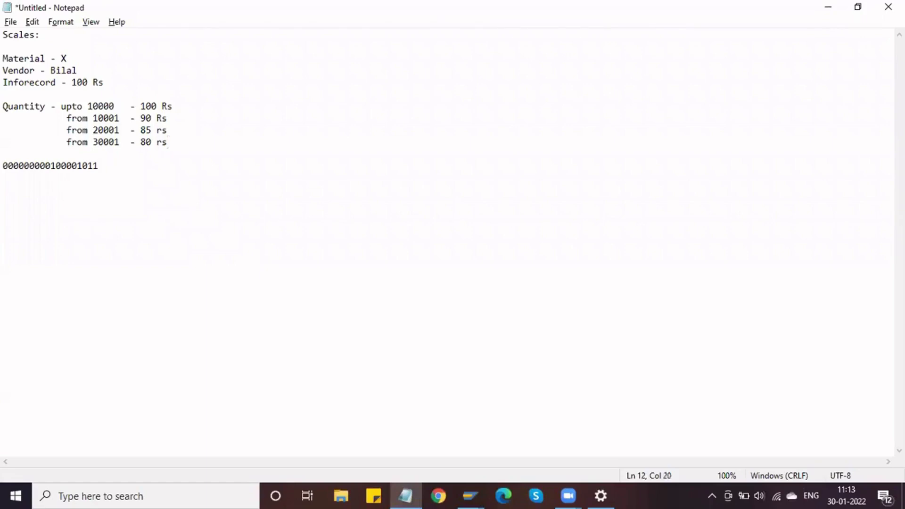
{"action": "type", "text": "- Camshaft"}
{"action": "key", "text": "Return"}
Back in SAP, launch the vendor creation transaction from the command field.
{"action": "key", "text": "alt+Tab"}
{"action": "left_click", "coordinate": [71, 34]}
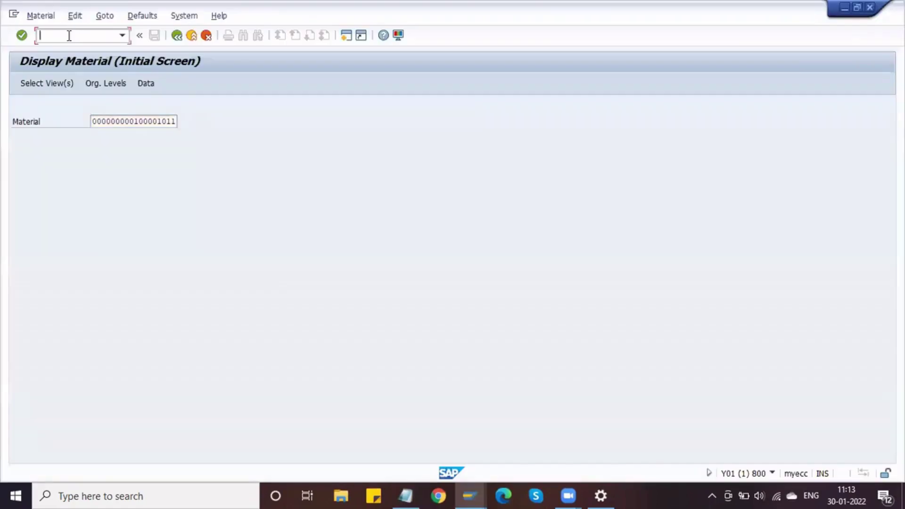
{"action": "type", "text": "/n"}
{"action": "type", "text": "mm03"}
{"action": "key", "text": "Return"}
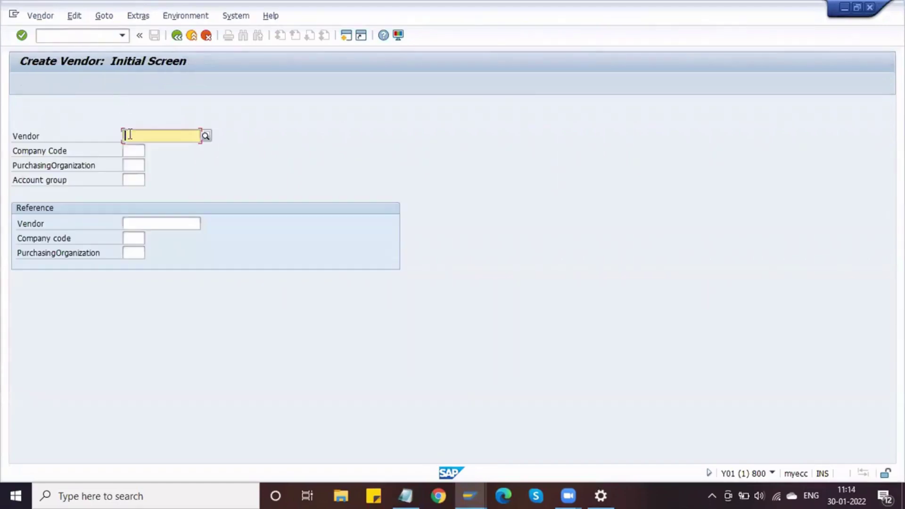
Fill company code DMOT, purchasing organization DLPO and account group DVAG, then proceed to the address screen.
{"action": "left_click", "coordinate": [137, 154]}
{"action": "key", "text": "Down"}
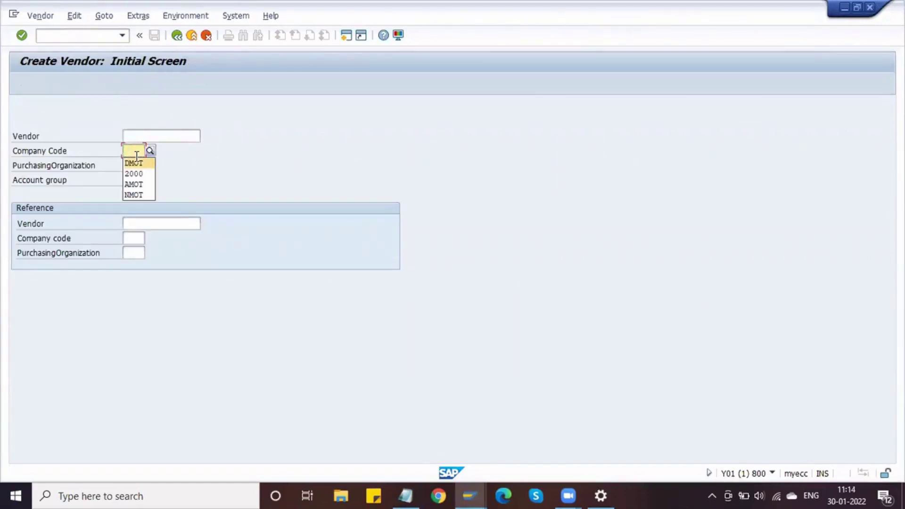
{"action": "key", "text": "Return"}
{"action": "key", "text": "Tab"}
{"action": "key", "text": "Down"}
{"action": "key", "text": "Down"}
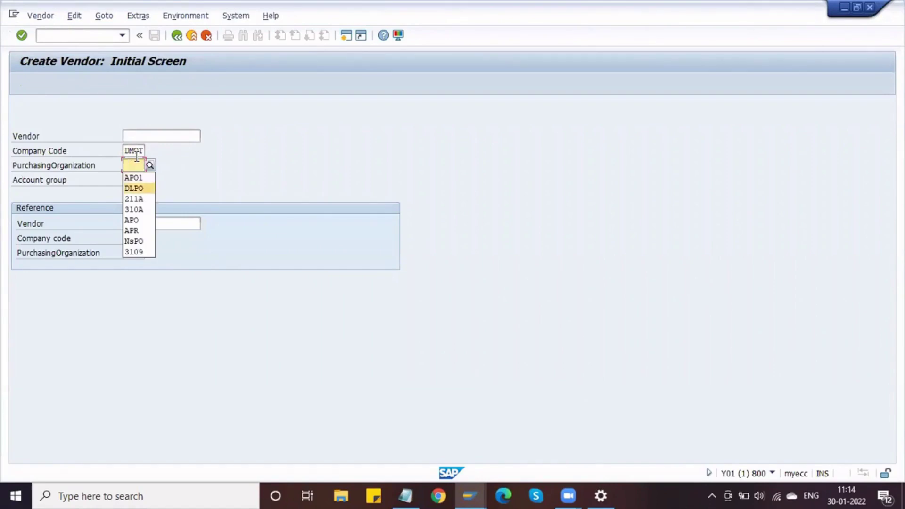
{"action": "key", "text": "Return"}
{"action": "key", "text": "Tab"}
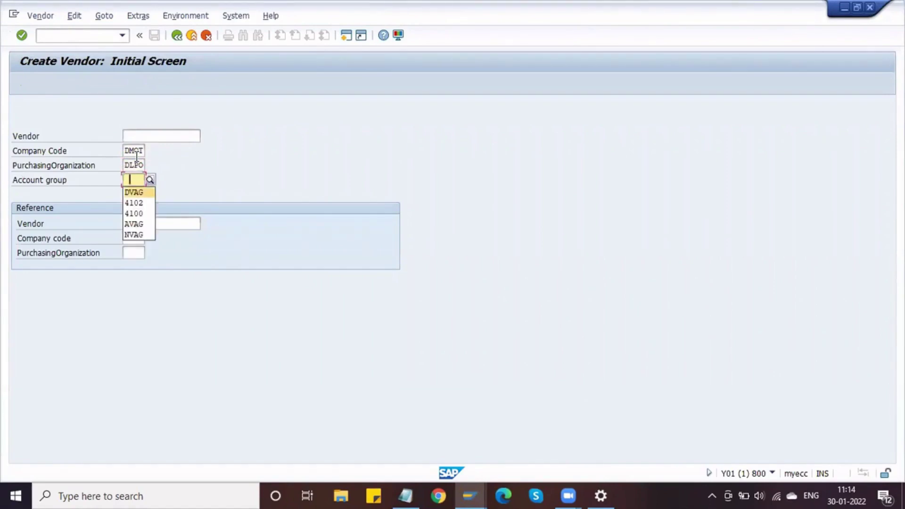
{"action": "key", "text": "Return"}
{"action": "key", "text": "Return"}
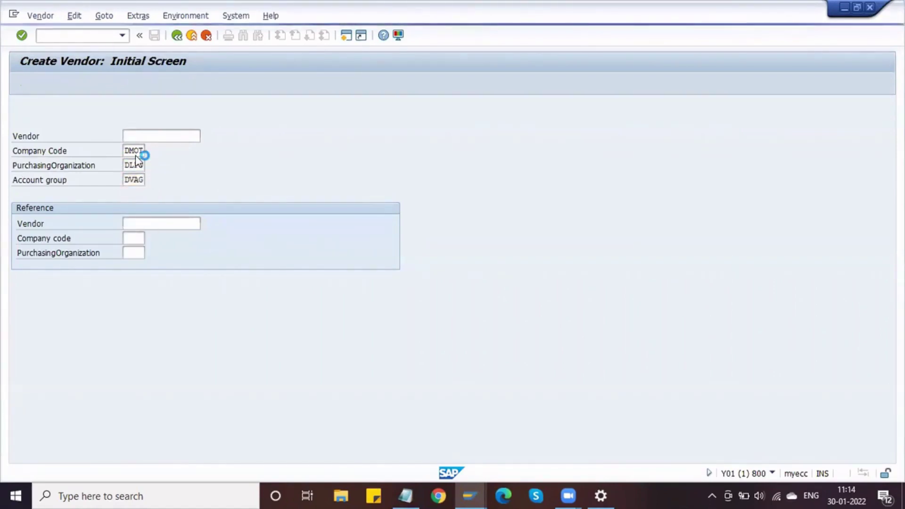
{"action": "left_click", "coordinate": [142, 163]}
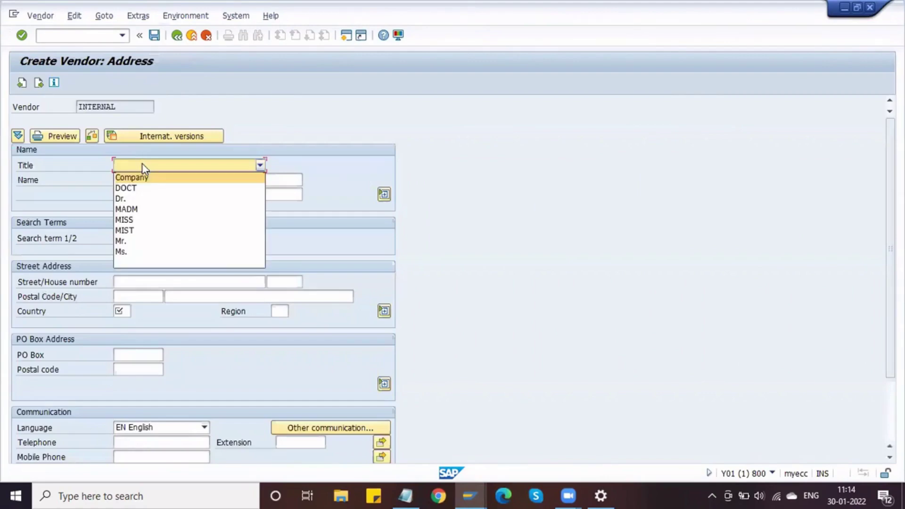
Set the vendor title to Mr. and the name to Domestic Vendor.
{"action": "left_click", "coordinate": [134, 242]}
{"action": "left_click", "coordinate": [120, 180]}
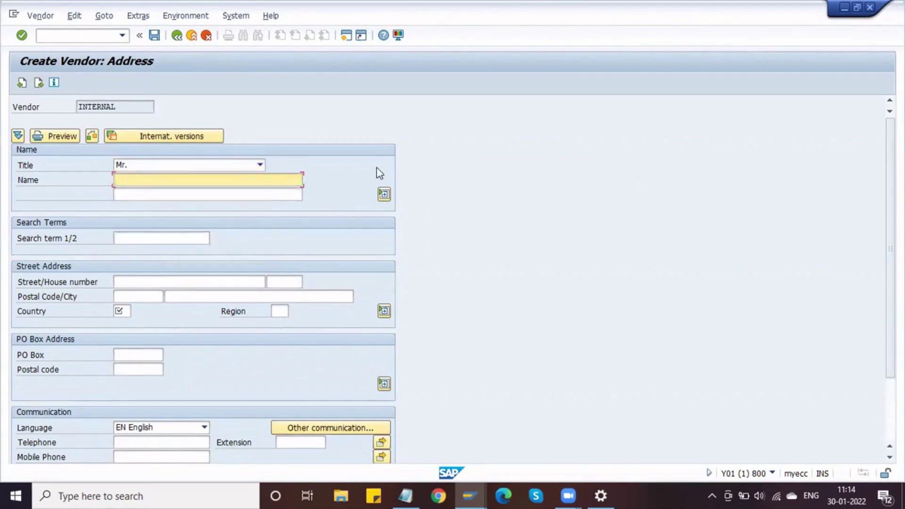
{"action": "type", "text": "Domest"}
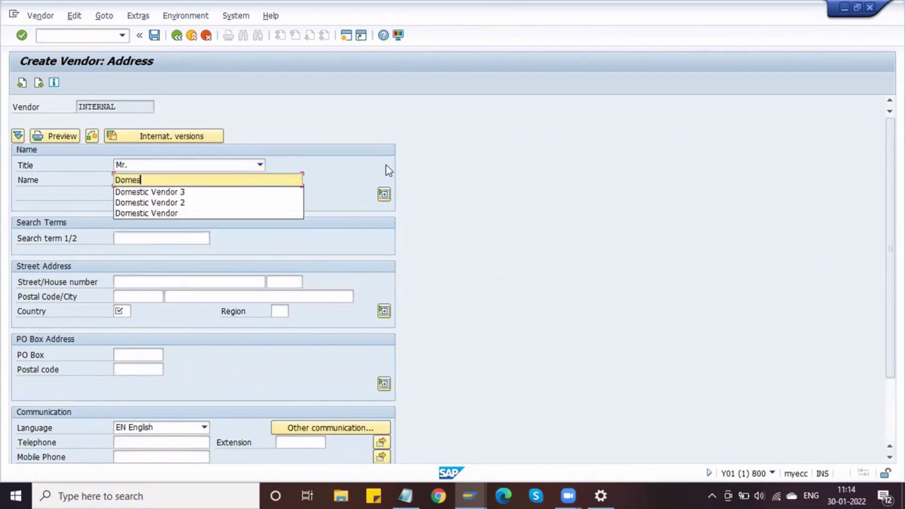
{"action": "key", "text": "Down"}
{"action": "key", "text": "Down"}
{"action": "key", "text": "Down"}
{"action": "key", "text": "Return"}
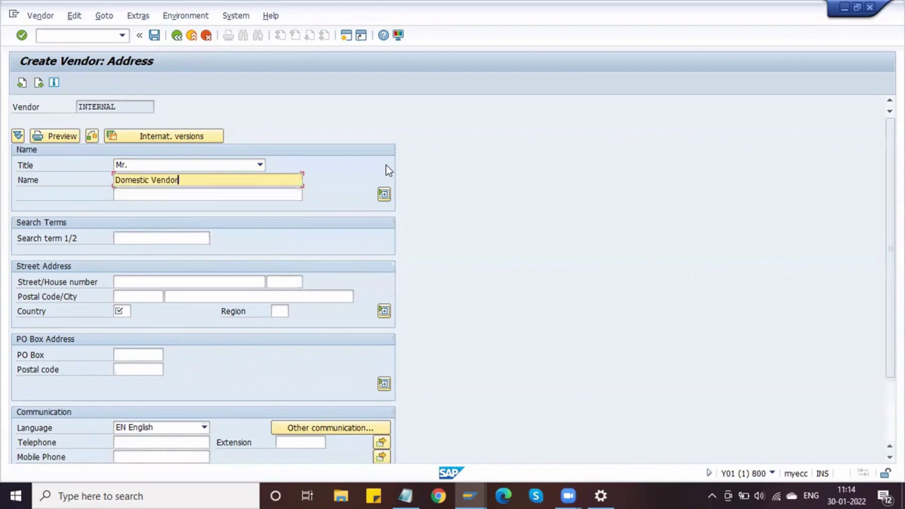
Enter street VV-Street and a house number from the suggestions.
{"action": "left_click", "coordinate": [127, 280]}
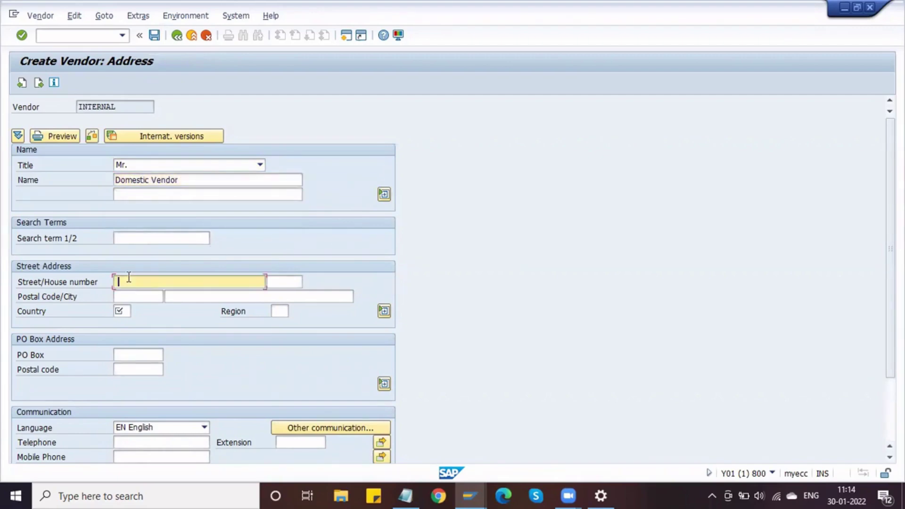
{"action": "type", "text": "VV-Street"}
{"action": "key", "text": "Tab"}
{"action": "type", "text": "1"}
{"action": "key", "text": "Down"}
{"action": "key", "text": "Return"}
Fill in the postal code and city from the suggestion lists.
{"action": "key", "text": "Tab"}
{"action": "key", "text": "Down"}
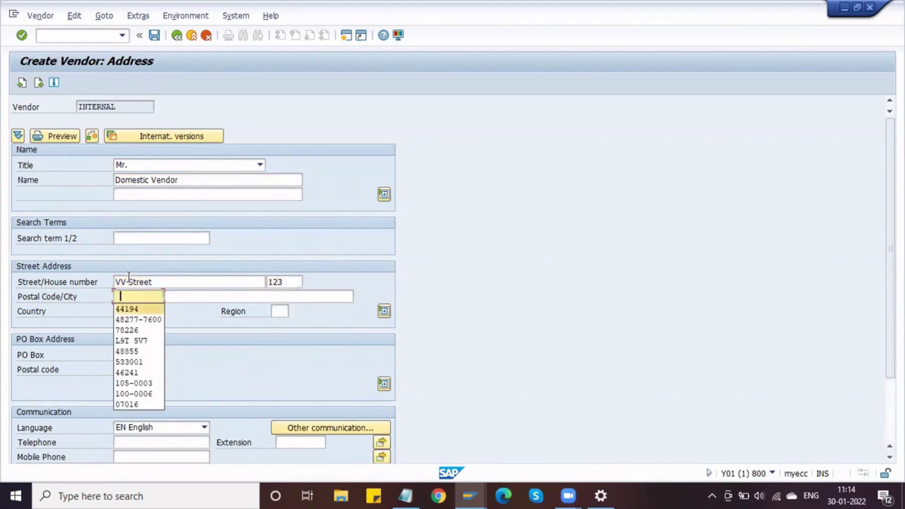
{"action": "key", "text": "Return"}
{"action": "key", "text": "Tab"}
{"action": "key", "text": "Down"}
{"action": "key", "text": "Down"}
{"action": "key", "text": "Down"}
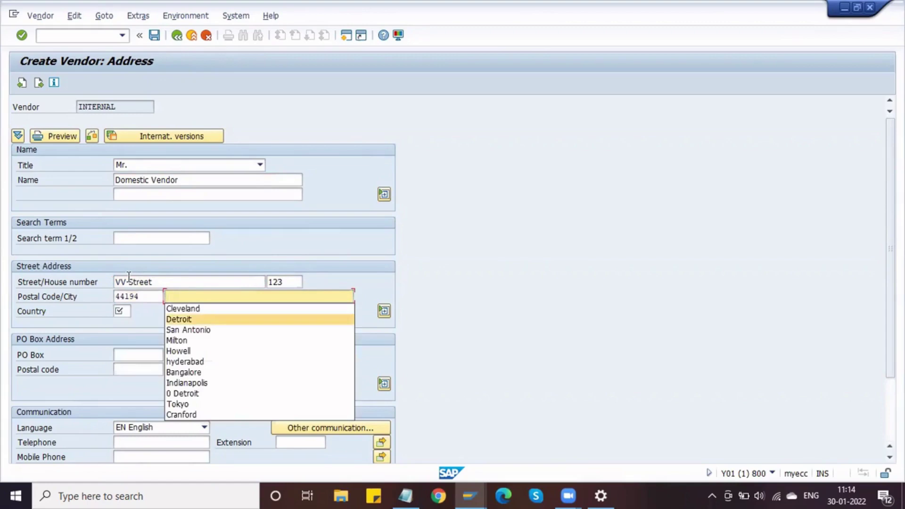
{"action": "key", "text": "Down"}
{"action": "key", "text": "Down"}
{"action": "key", "text": "Down"}
{"action": "key", "text": "Down"}
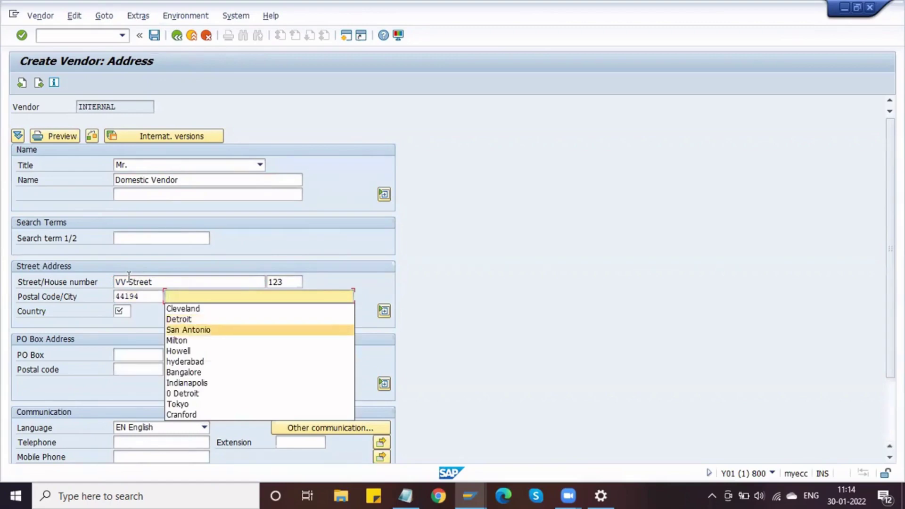
{"action": "key", "text": "Return"}
{"action": "key", "text": "Tab"}
Correct the country from US to IN and set region 01.
{"action": "key", "text": "Down"}
{"action": "key", "text": "Down"}
{"action": "key", "text": "Return"}
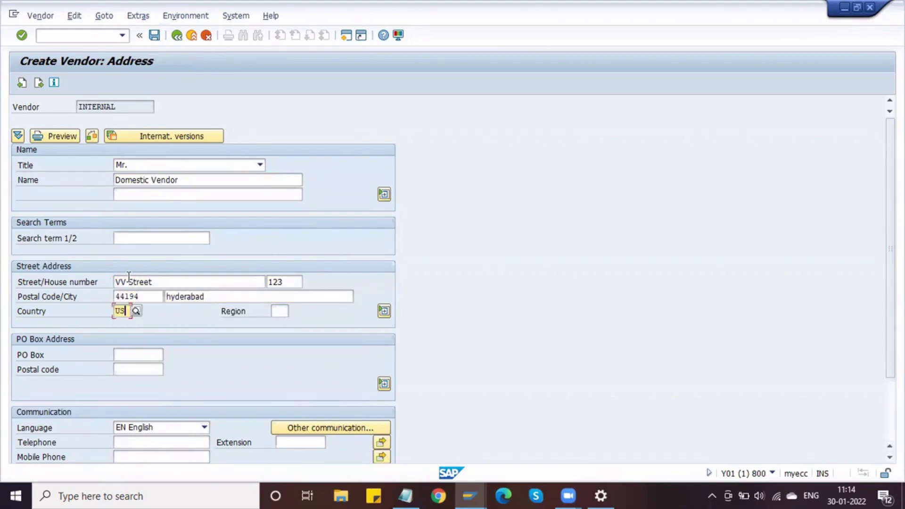
{"action": "key", "text": "BackSpace"}
{"action": "key", "text": "BackSpace"}
{"action": "key", "text": "Down"}
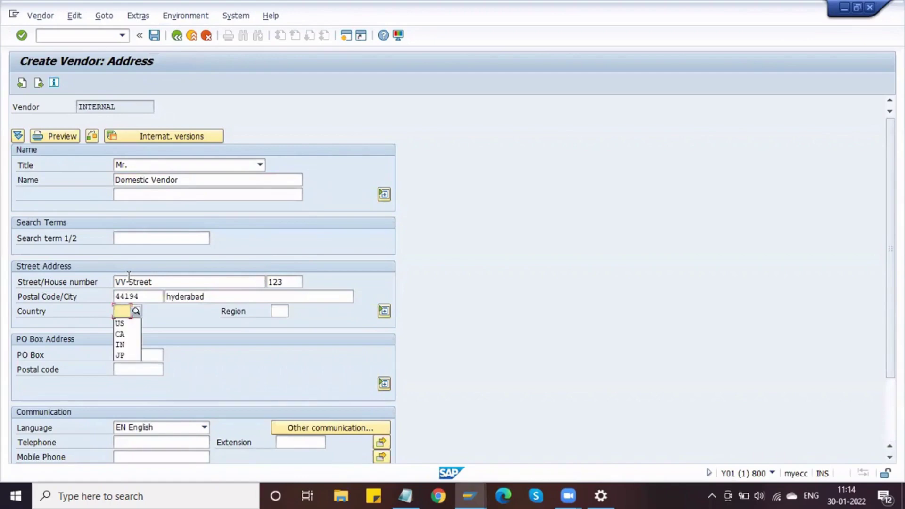
{"action": "key", "text": "Down"}
{"action": "key", "text": "Down"}
{"action": "key", "text": "Down"}
{"action": "key", "text": "Down"}
{"action": "key", "text": "Up"}
{"action": "key", "text": "Return"}
{"action": "key", "text": "Tab"}
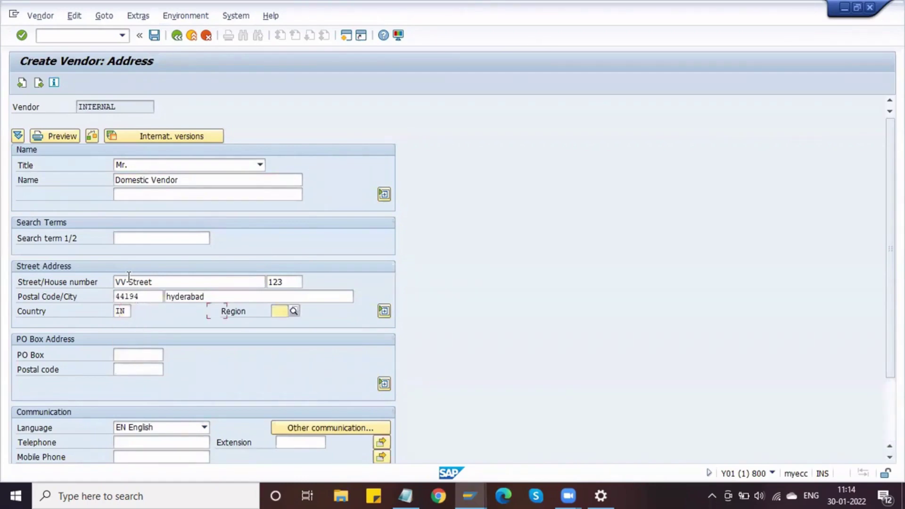
{"action": "key", "text": "Down"}
{"action": "key", "text": "Down"}
{"action": "key", "text": "Down"}
{"action": "key", "text": "Down"}
{"action": "key", "text": "Down"}
{"action": "key", "text": "Down"}
{"action": "key", "text": "Down"}
{"action": "key", "text": "Return"}
Fill in the telephone, mobile and fax numbers from the suggestions.
{"action": "scroll", "coordinate": [128, 277], "scroll_direction": "down", "scroll_amount": 3}
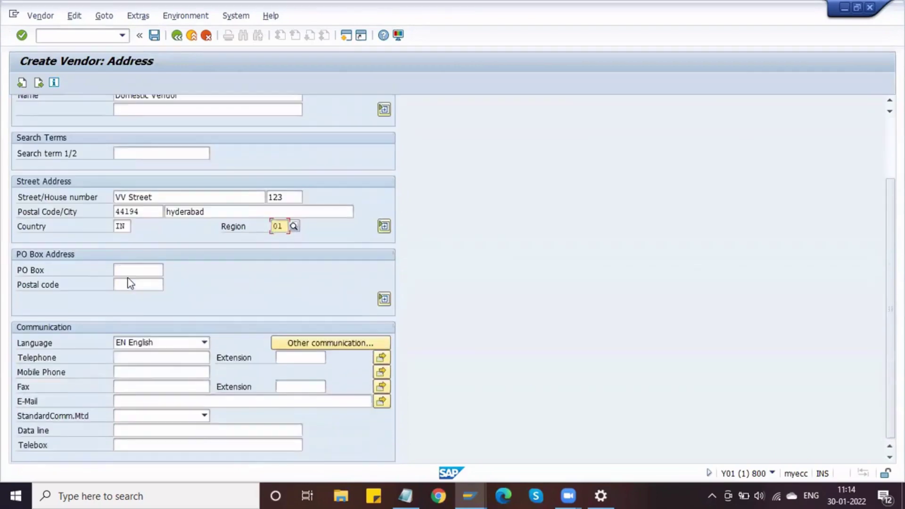
{"action": "left_click", "coordinate": [140, 358]}
{"action": "key", "text": "Down"}
{"action": "key", "text": "Down"}
{"action": "key", "text": "Return"}
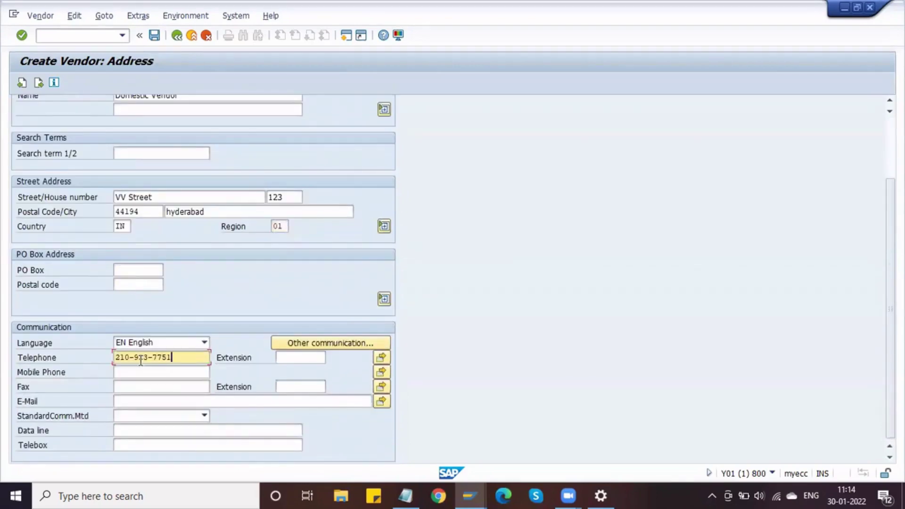
{"action": "key", "text": "Tab"}
{"action": "key", "text": "Down"}
{"action": "key", "text": "Return"}
{"action": "key", "text": "Tab"}
{"action": "key", "text": "Down"}
{"action": "key", "text": "Return"}
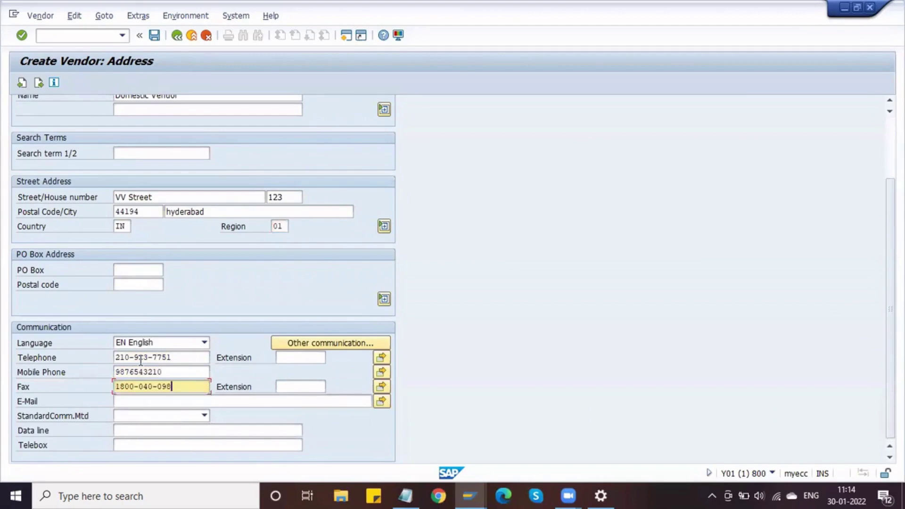
{"action": "key", "text": "Tab"}
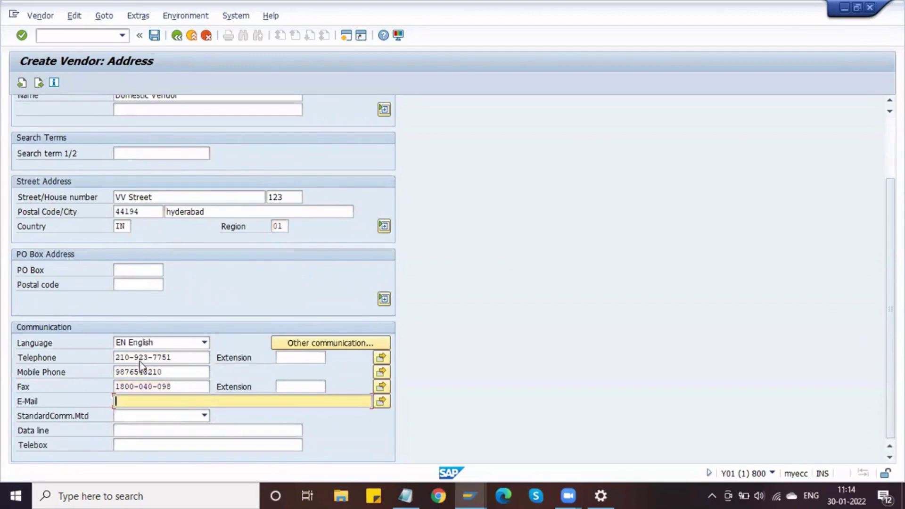
Replace the rejected postal code with six-digit 533001 and continue to control data.
{"action": "key", "text": "Return"}
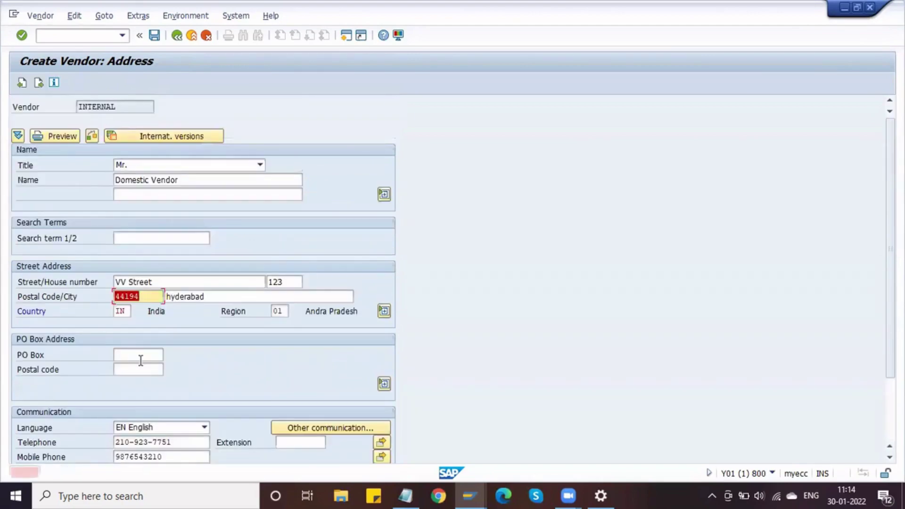
{"action": "key", "text": "BackSpace"}
{"action": "key", "text": "Down"}
{"action": "key", "text": "Down"}
{"action": "key", "text": "Down"}
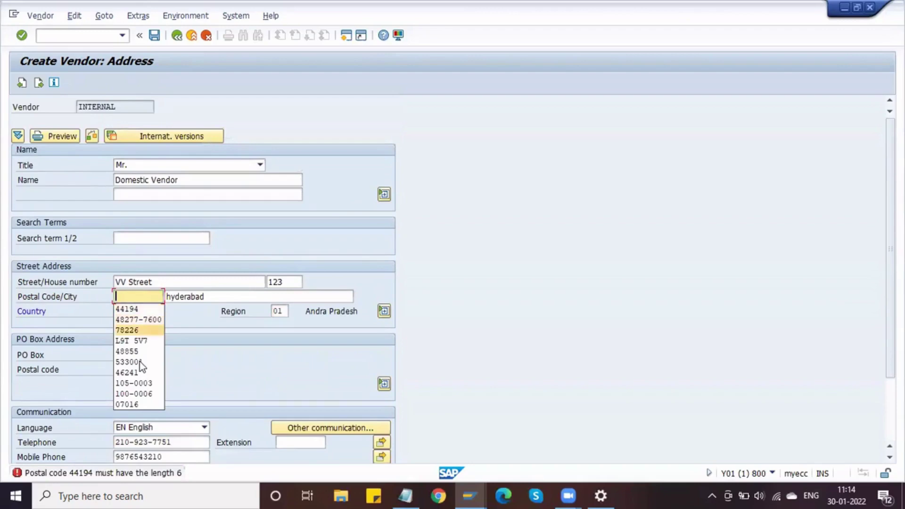
{"action": "key", "text": "Return"}
{"action": "key", "text": "Return"}
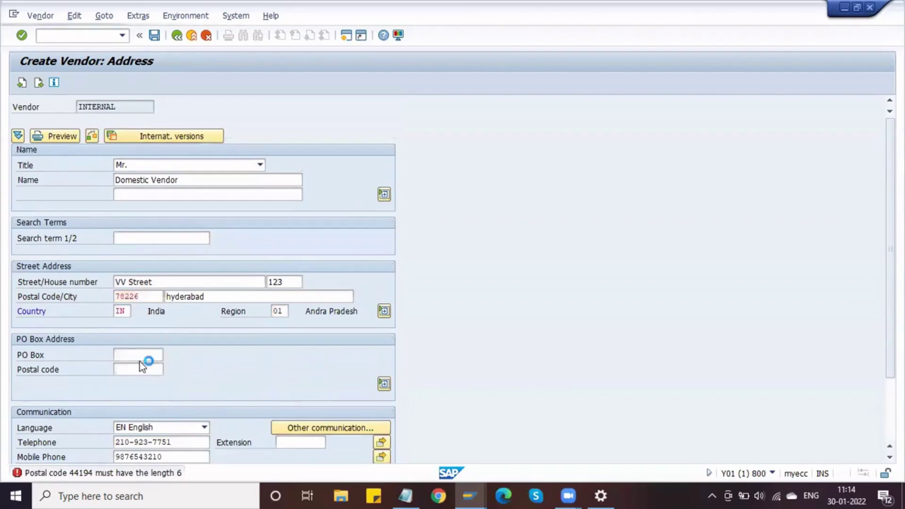
{"action": "key", "text": "BackSpace"}
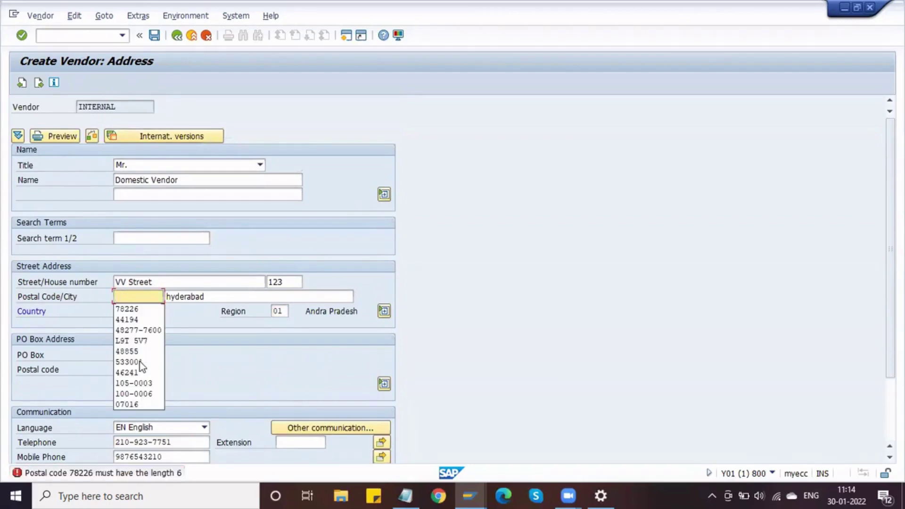
{"action": "type", "text": "533001"}
{"action": "key", "text": "Return"}
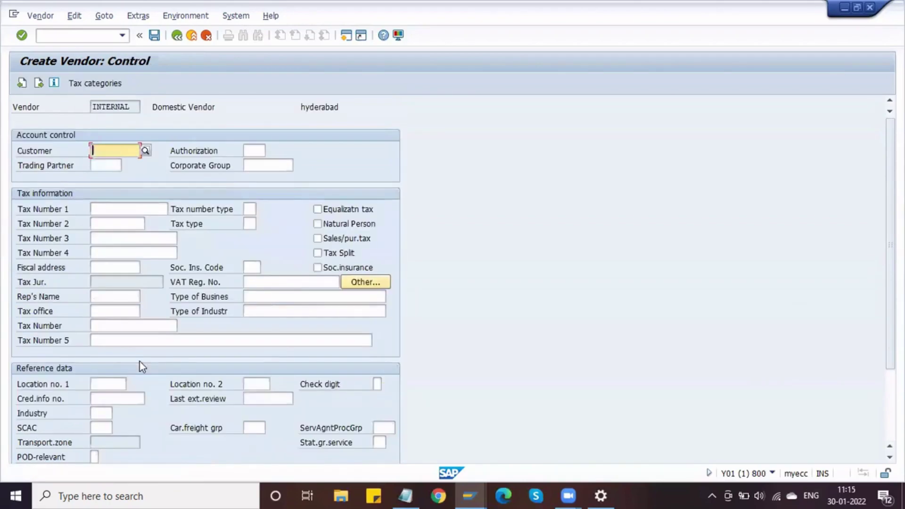
Enter reconciliation account 160000 and cash management group A1.
{"action": "key", "text": "Return"}
{"action": "key", "text": "Return"}
{"action": "key", "text": "Return"}
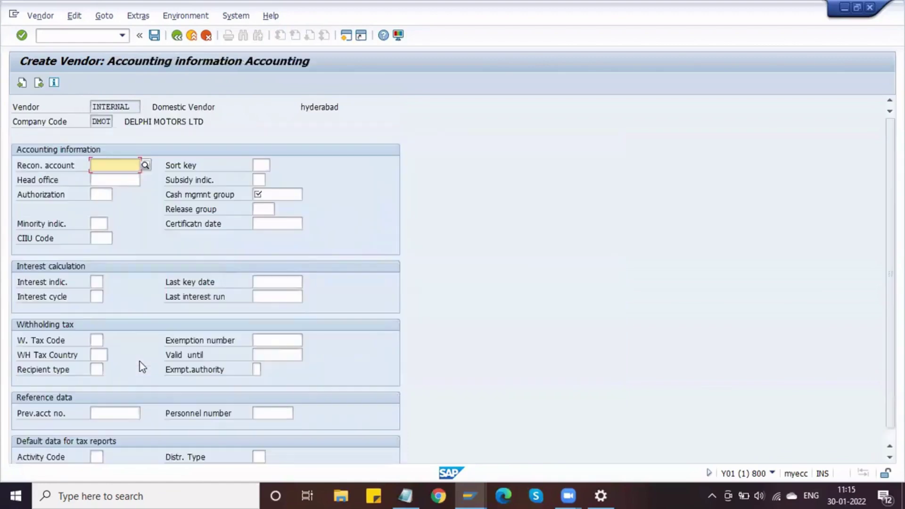
{"action": "type", "text": "160000"}
{"action": "key", "text": "Tab"}
{"action": "key", "text": "Tab"}
{"action": "key", "text": "Tab"}
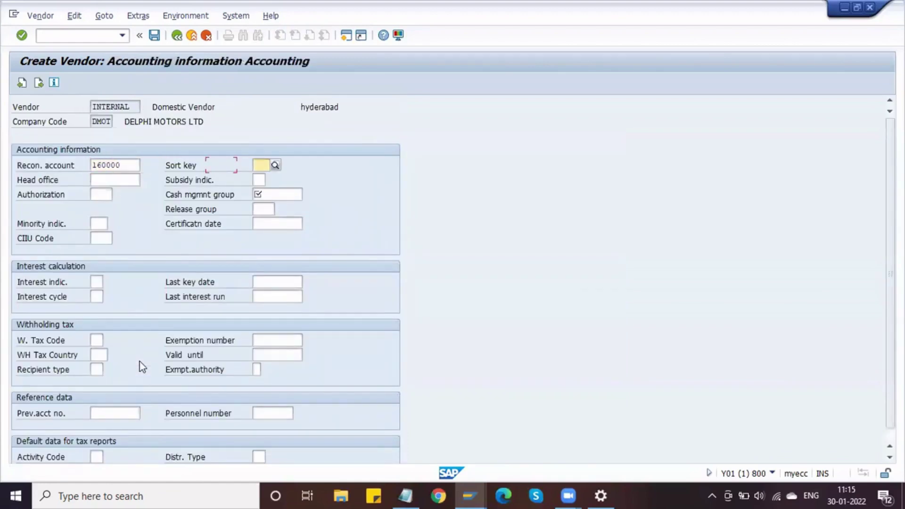
{"action": "type", "text": "A1"}
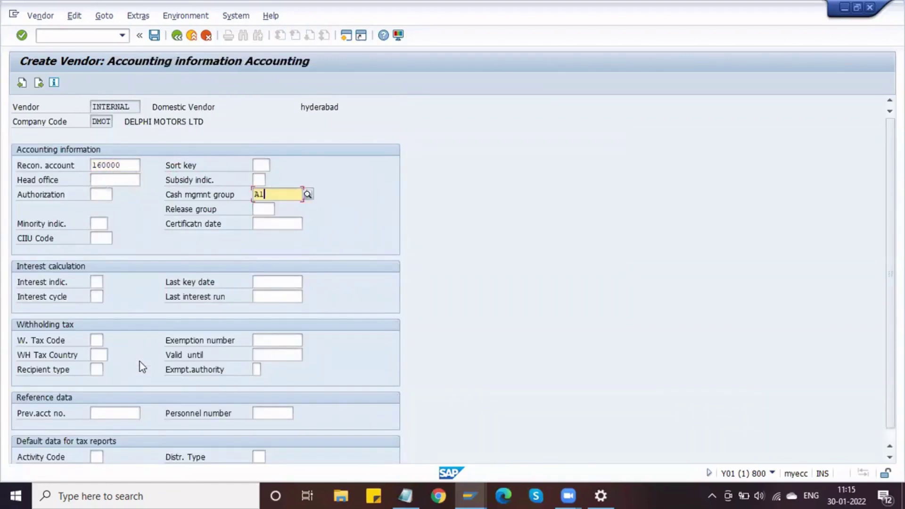
{"action": "key", "text": "Return"}
Set payment terms 0001 and turn on the double-invoice check.
{"action": "type", "text": "0001"}
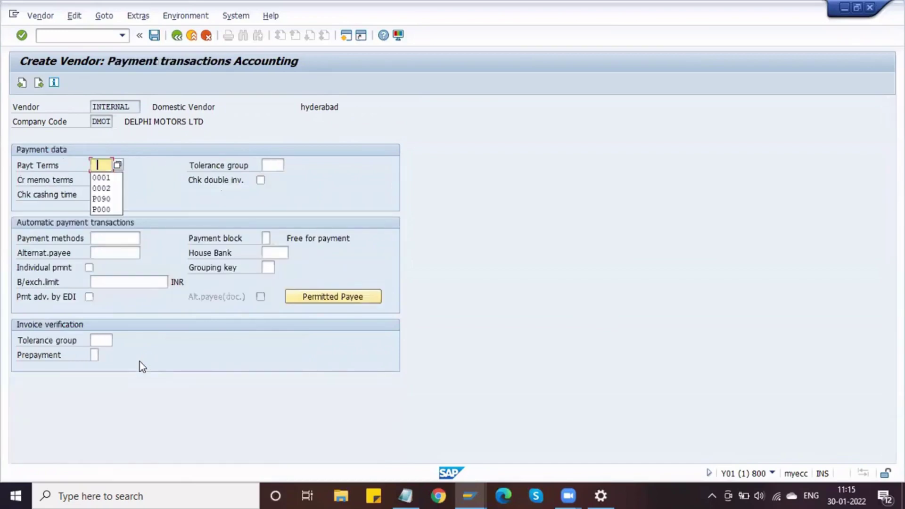
{"action": "key", "text": "Tab"}
{"action": "key", "text": "Tab"}
{"action": "key", "text": "space"}
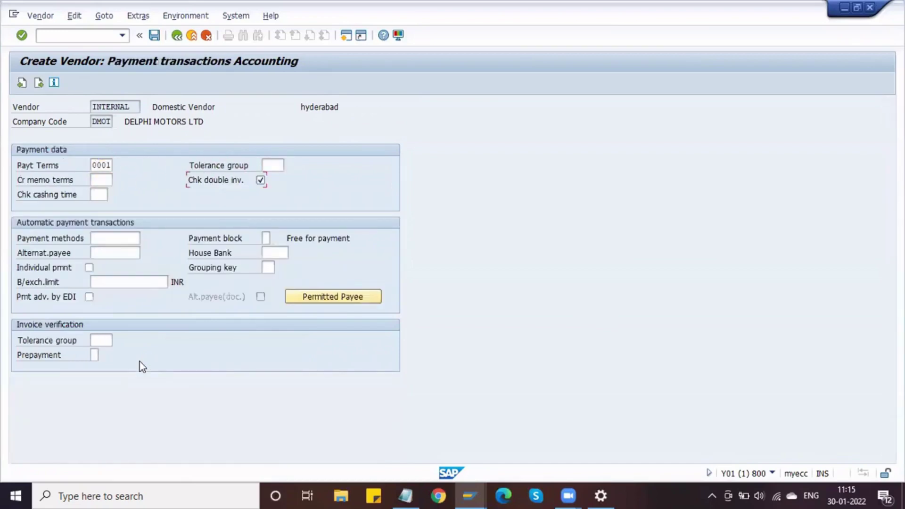
{"action": "key", "text": "Return"}
{"action": "key", "text": "Return"}
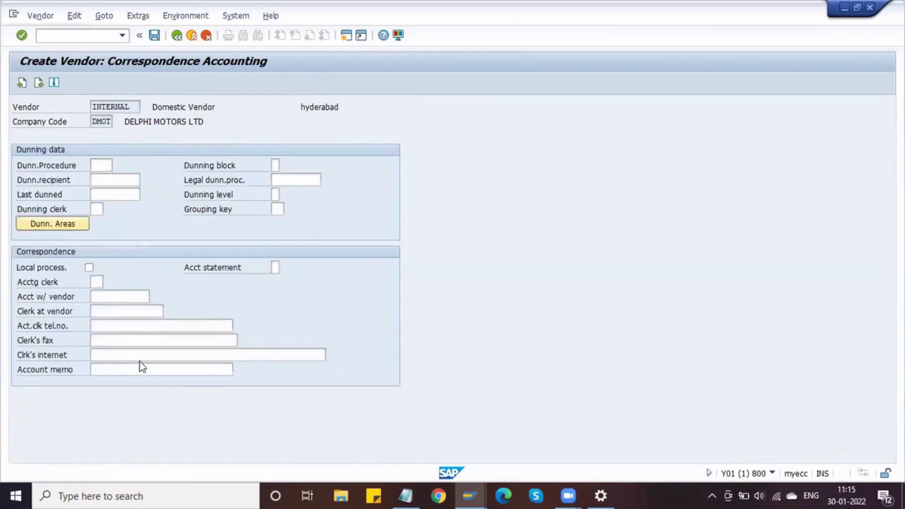
Set purchasing currency INR, terms of payment 0001 and minimum order value 100.
{"action": "type", "text": "INR"}
{"action": "key", "text": "Tab"}
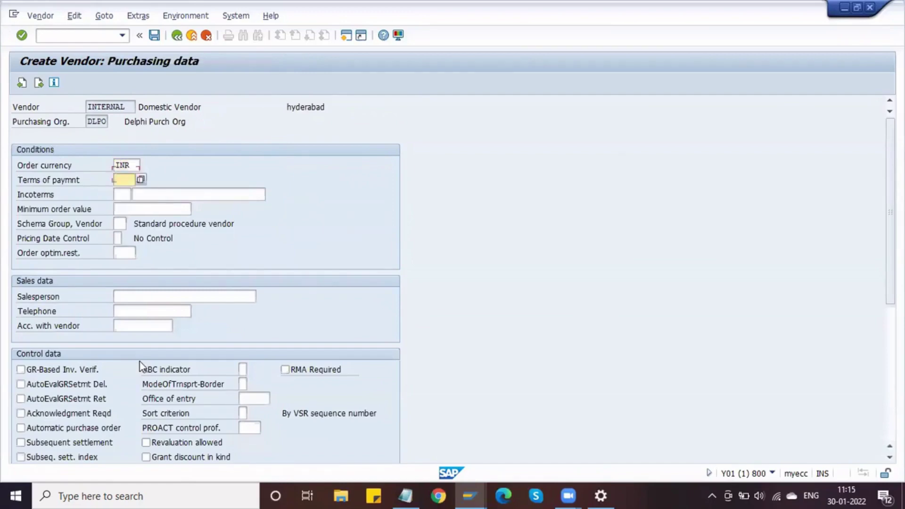
{"action": "type", "text": "0001"}
{"action": "key", "text": "Tab"}
{"action": "key", "text": "Tab"}
{"action": "key", "text": "Tab"}
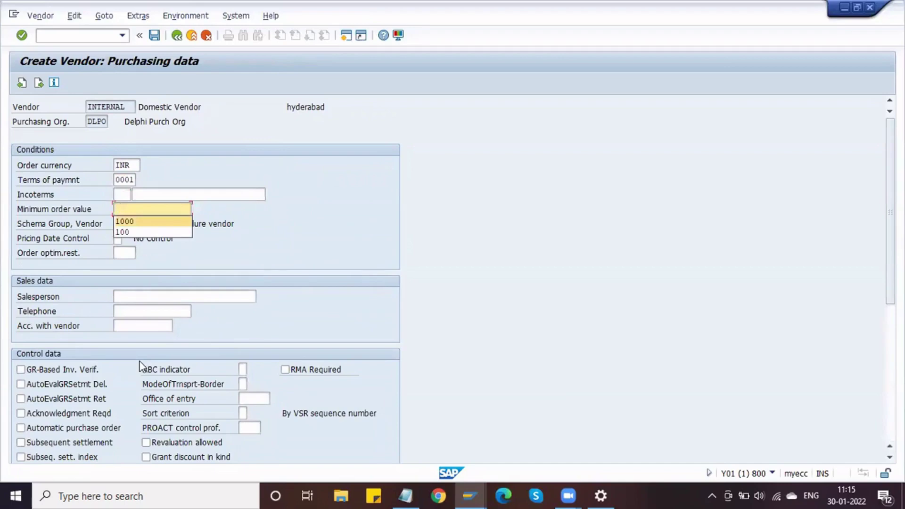
{"action": "type", "text": "100"}
{"action": "key", "text": "Tab"}
{"action": "key", "text": "Tab"}
{"action": "key", "text": "Tab"}
Tick GR-based invoice verification, acknowledgment required and automatic PO, then save the vendor.
{"action": "key", "text": "Tab"}
{"action": "key", "text": "Tab"}
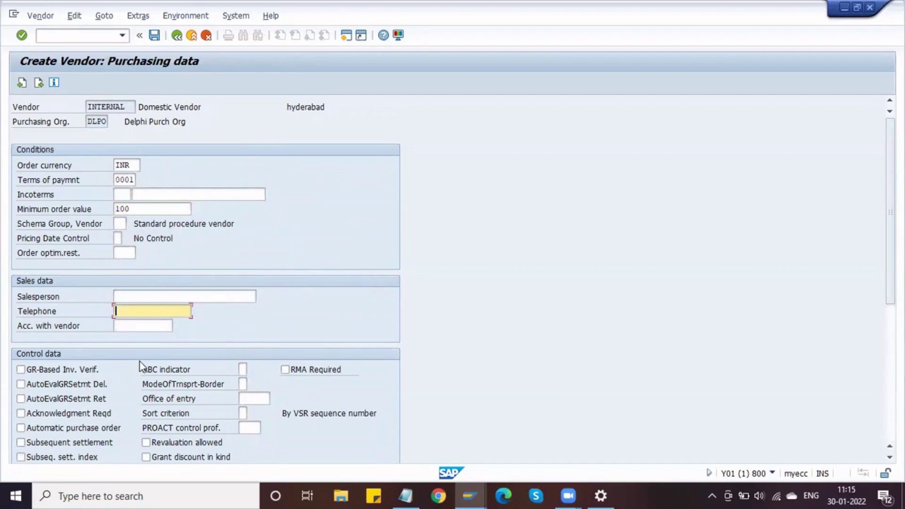
{"action": "key", "text": "shift+Tab"}
{"action": "key", "text": "Tab"}
{"action": "key", "text": "Tab"}
{"action": "key", "text": "Tab"}
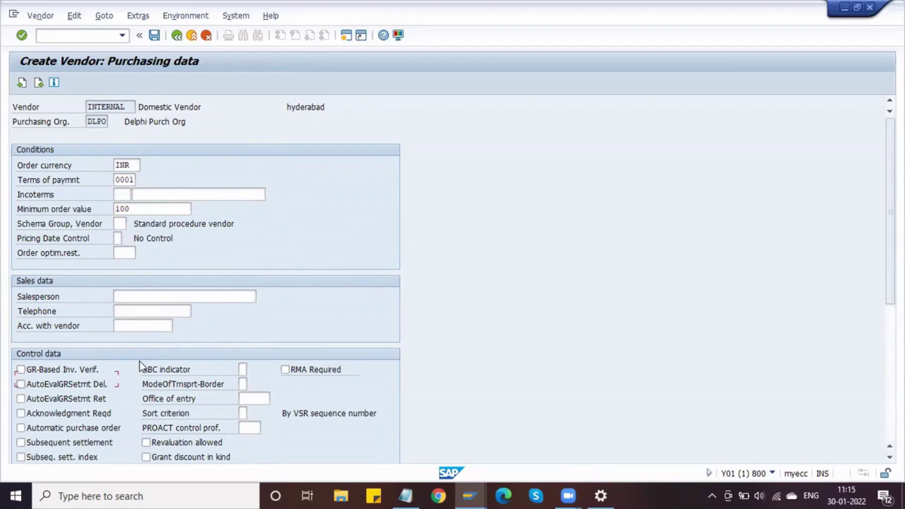
{"action": "key", "text": "space"}
{"action": "scroll", "coordinate": [141, 360], "scroll_direction": "down", "scroll_amount": 3}
{"action": "key", "text": "Tab"}
{"action": "key", "text": "Tab"}
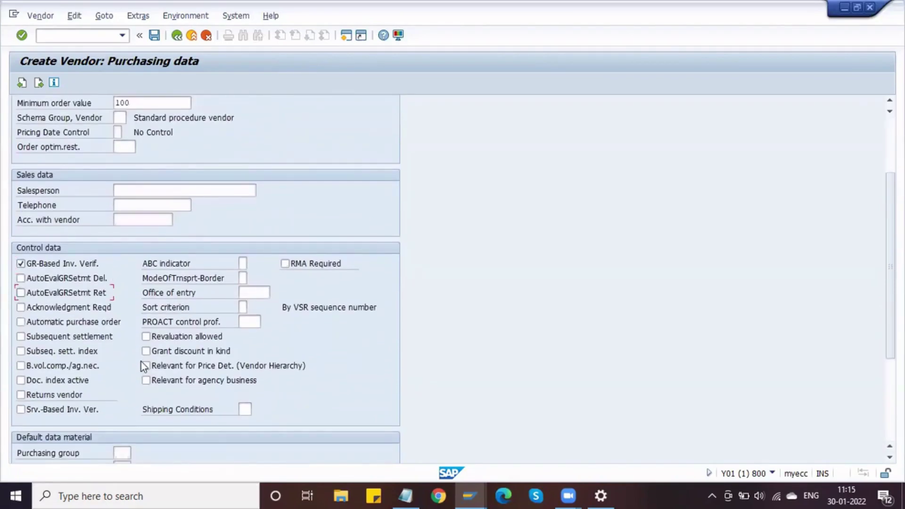
{"action": "key", "text": "Tab"}
{"action": "key", "text": "space"}
{"action": "key", "text": "Tab"}
{"action": "key", "text": "space"}
{"action": "key", "text": "Return"}
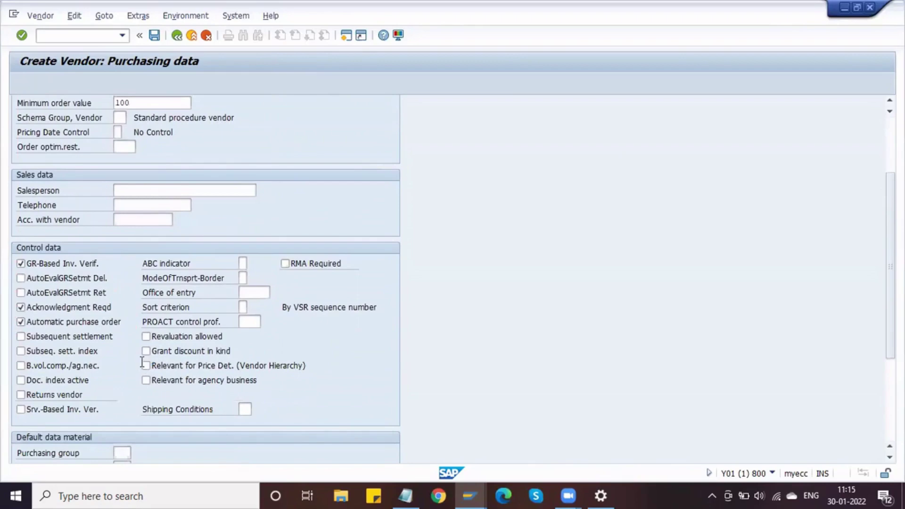
{"action": "key", "text": "Return"}
{"action": "key", "text": "Return"}
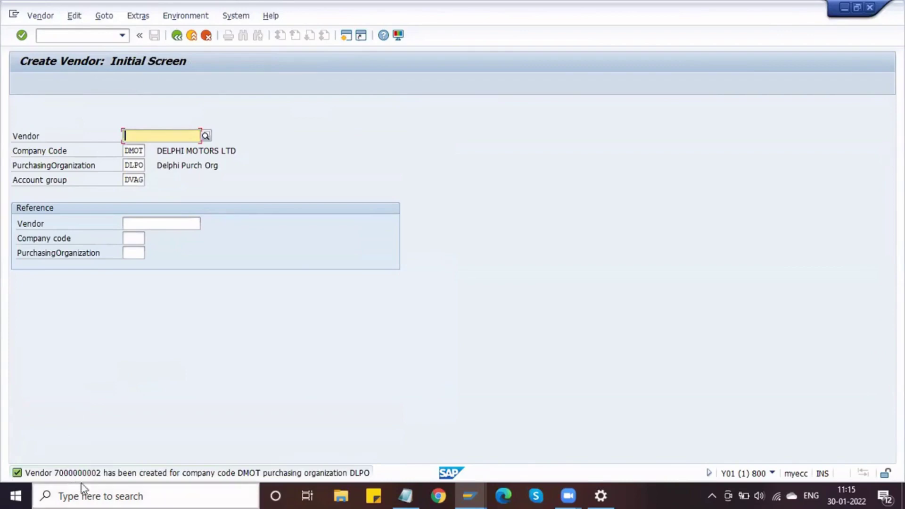
Display the new vendor with transaction /nxk03, then switch to the Notepad notes.
{"action": "left_click", "coordinate": [89, 35]}
{"action": "type", "text": "/n"}
{"action": "type", "text": "xk03"}
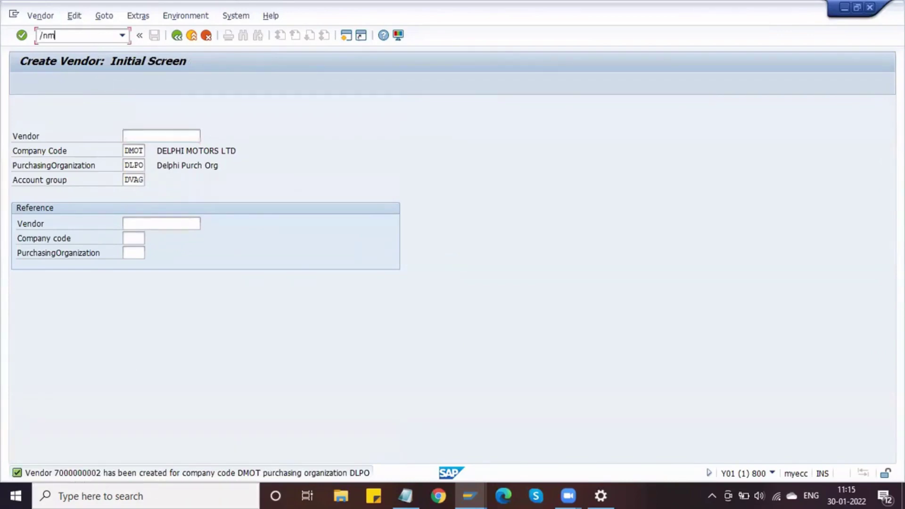
{"action": "key", "text": "BackSpace"}
{"action": "key", "text": "BackSpace"}
{"action": "key", "text": "BackSpace"}
{"action": "key", "text": "BackSpace"}
{"action": "type", "text": "xk03"}
{"action": "key", "text": "BackSpace"}
{"action": "type", "text": "3"}
{"action": "key", "text": "Return"}
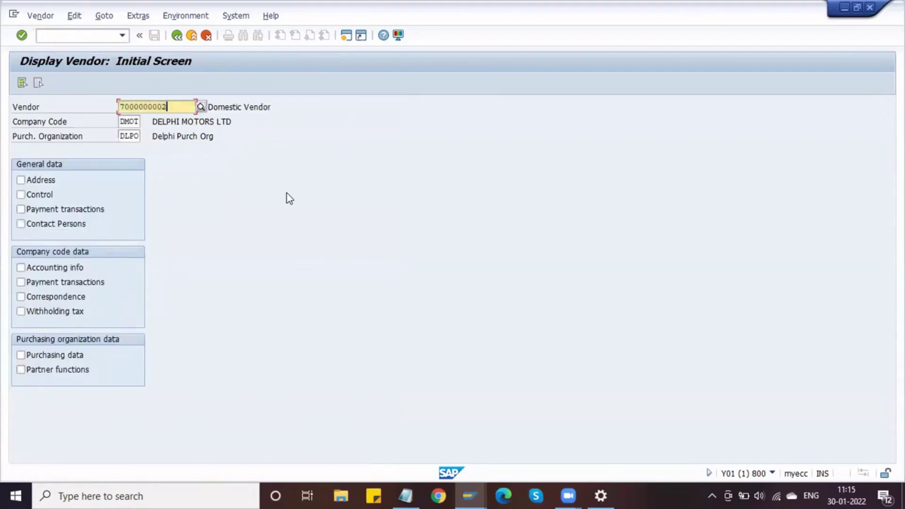
{"action": "left_click", "coordinate": [405, 495]}
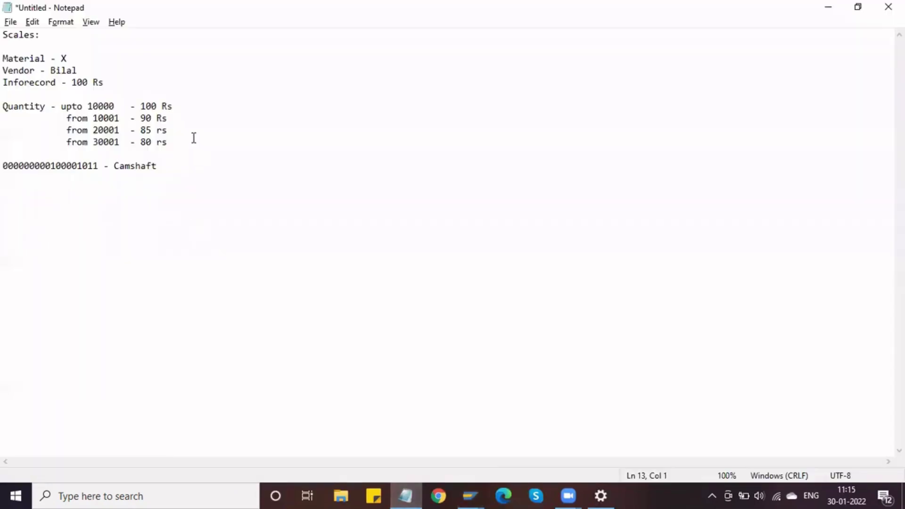
Paste the new vendor number labelled '- Domestic Vendor' under the Camshaft line, then return to SAP.
{"action": "left_click", "coordinate": [173, 165]}
{"action": "key", "text": "Return"}
{"action": "key", "text": "ctrl+v"}
{"action": "type", "text": "- "}
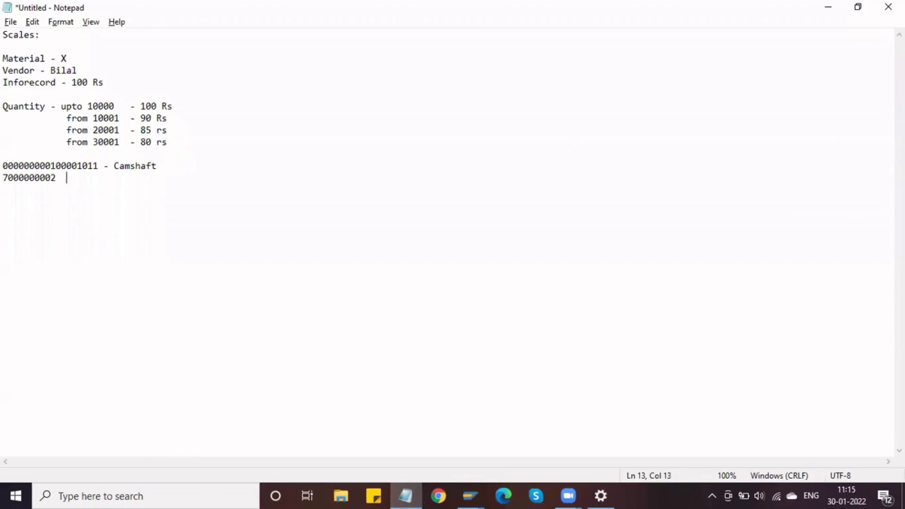
{"action": "type", "text": "Domestic Vendor"}
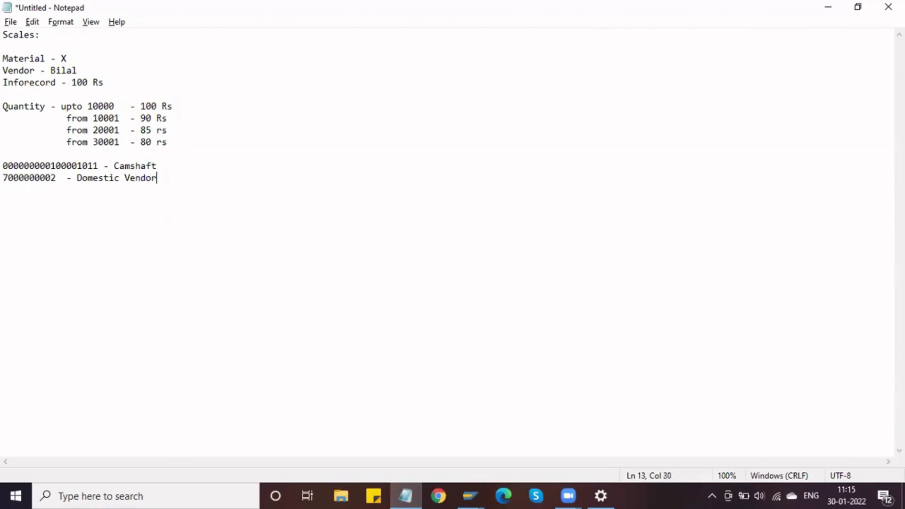
{"action": "key", "text": "Return"}
{"action": "key", "text": "alt+Tab"}
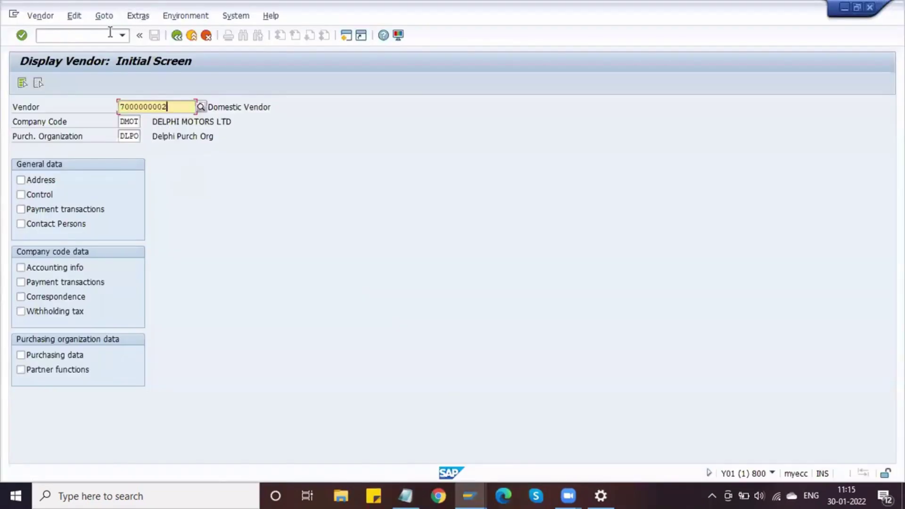
Return to the main menu with /n and start transaction ME11 for a new info record.
{"action": "left_click", "coordinate": [96, 32]}
{"action": "type", "text": "/n"}
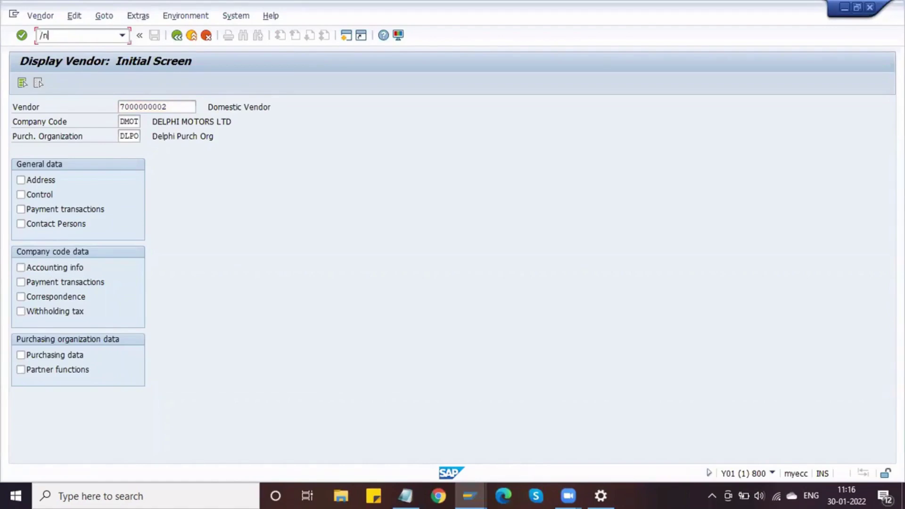
{"action": "key", "text": "Return"}
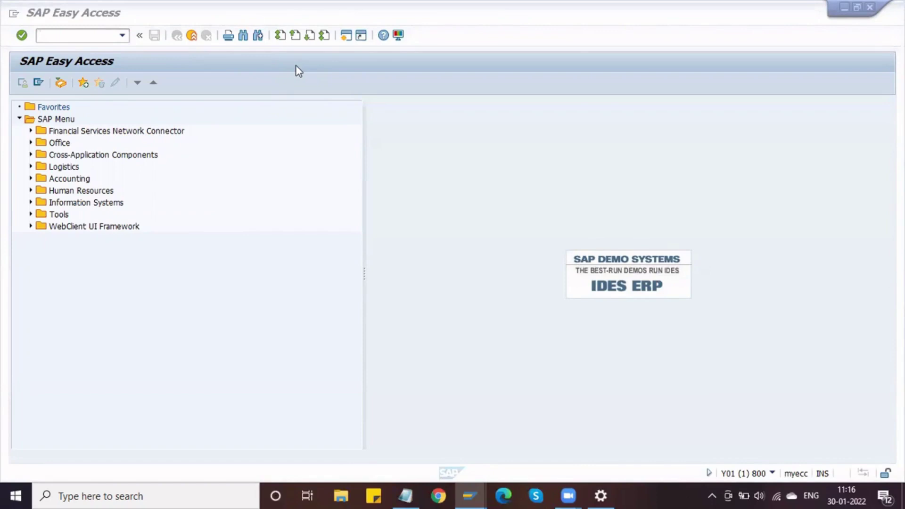
{"action": "left_click", "coordinate": [86, 38]}
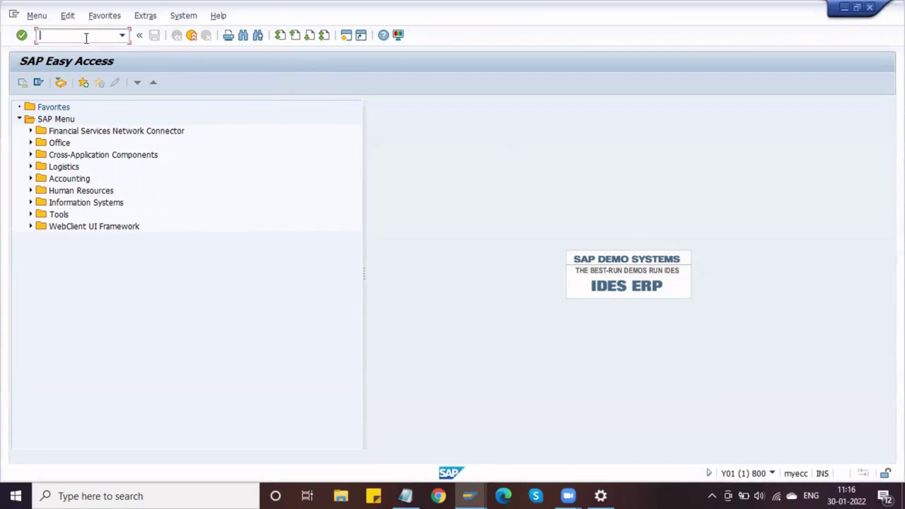
{"action": "type", "text": "me11"}
{"action": "key", "text": "Return"}
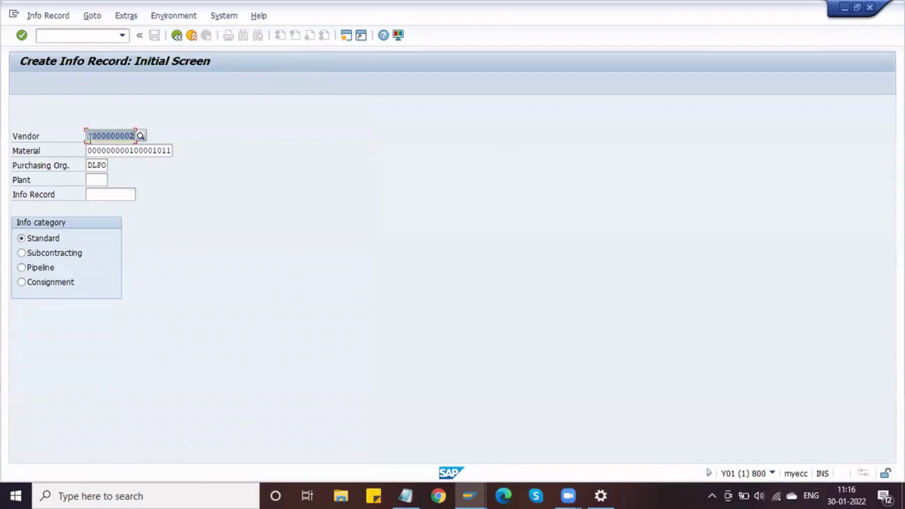
Enter plant DPL1 and purchasing group 1 for the info record.
{"action": "left_click", "coordinate": [97, 178]}
{"action": "type", "text": "DP11"}
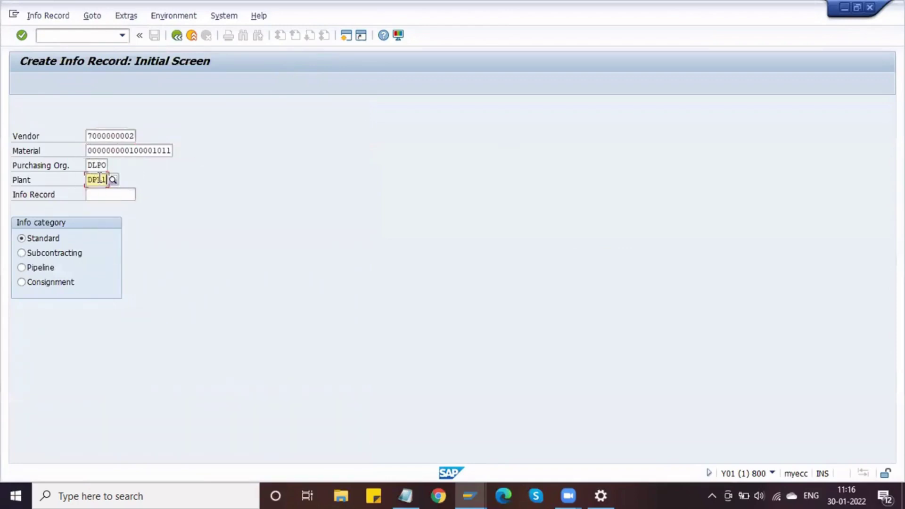
{"action": "key", "text": "Return"}
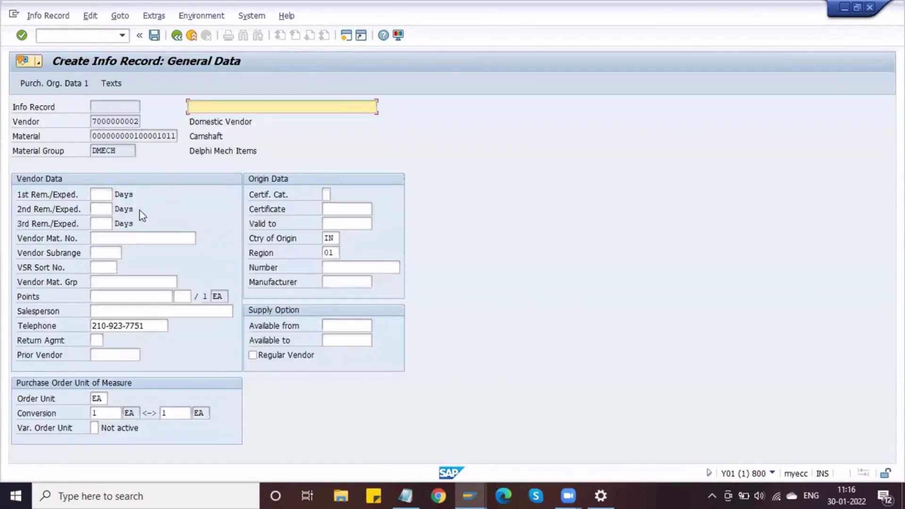
{"action": "key", "text": "Return"}
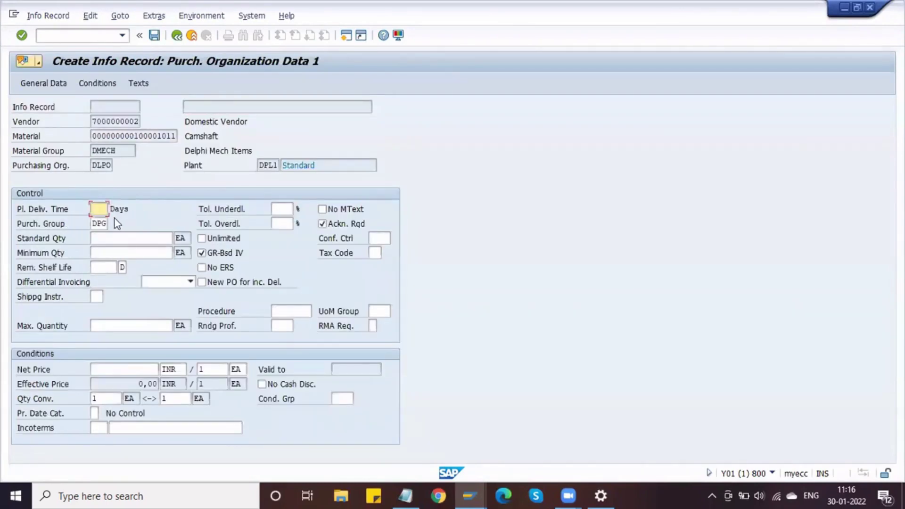
{"action": "type", "text": "1"}
{"action": "key", "text": "Tab"}
{"action": "key", "text": "Tab"}
{"action": "key", "text": "Tab"}
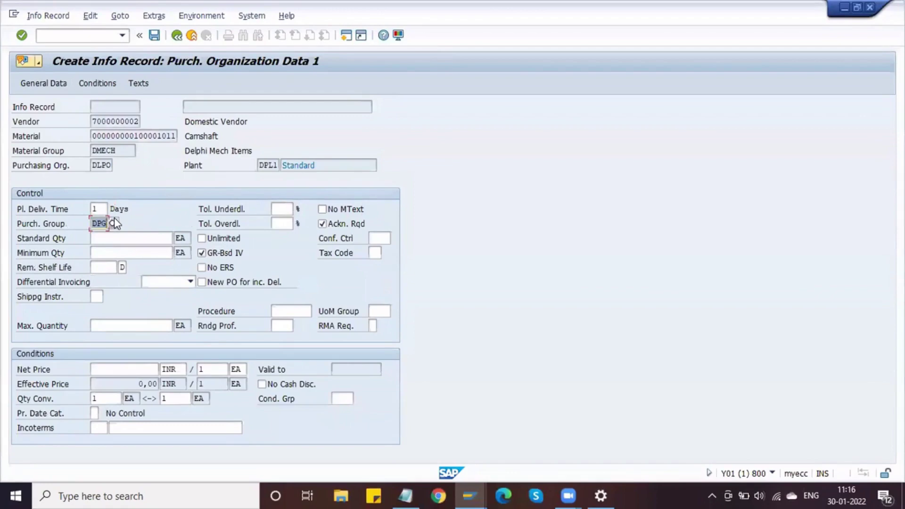
Set standard order quantity 100 and the net price in the purchasing organization data.
{"action": "left_click", "coordinate": [109, 237]}
{"action": "type", "text": "10"}
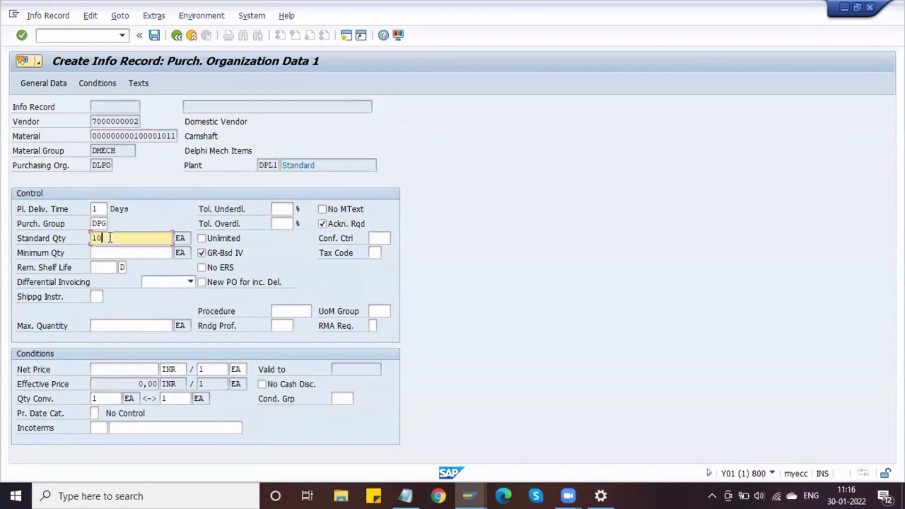
{"action": "type", "text": "0"}
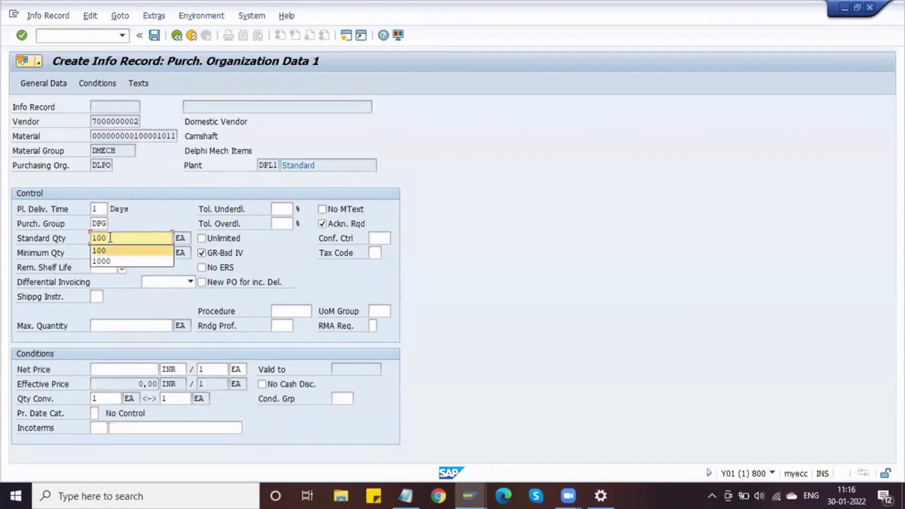
{"action": "key", "text": "Tab"}
{"action": "type", "text": "100"}
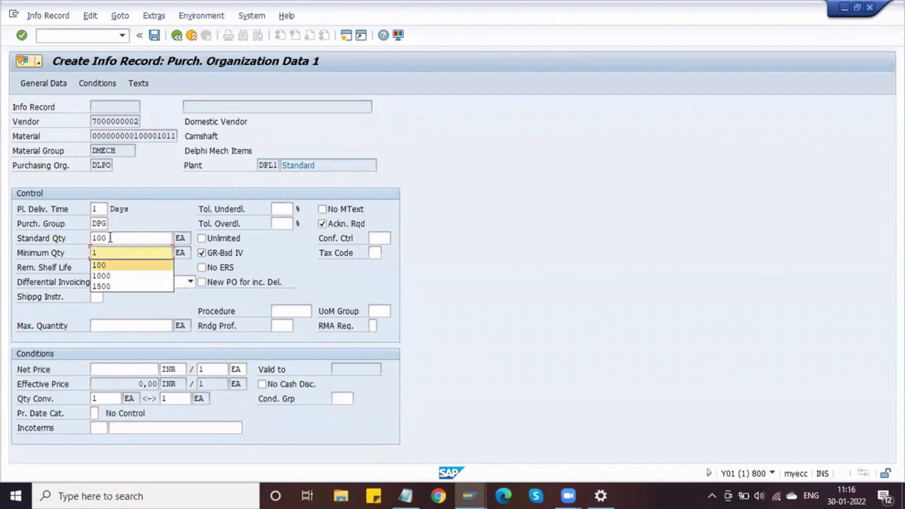
{"action": "key", "text": "Tab"}
{"action": "key", "text": "Tab"}
{"action": "key", "text": "Tab"}
{"action": "key", "text": "Tab"}
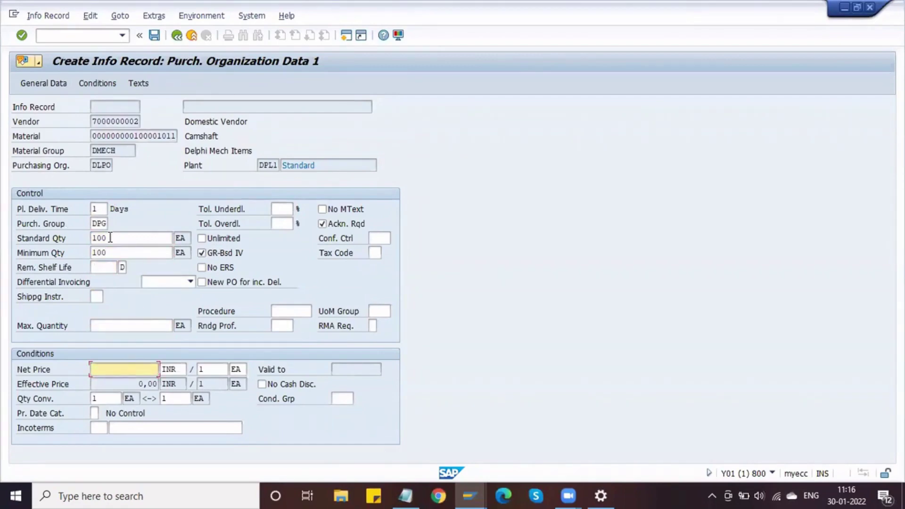
{"action": "type", "text": "1000"}
{"action": "key", "text": "Return"}
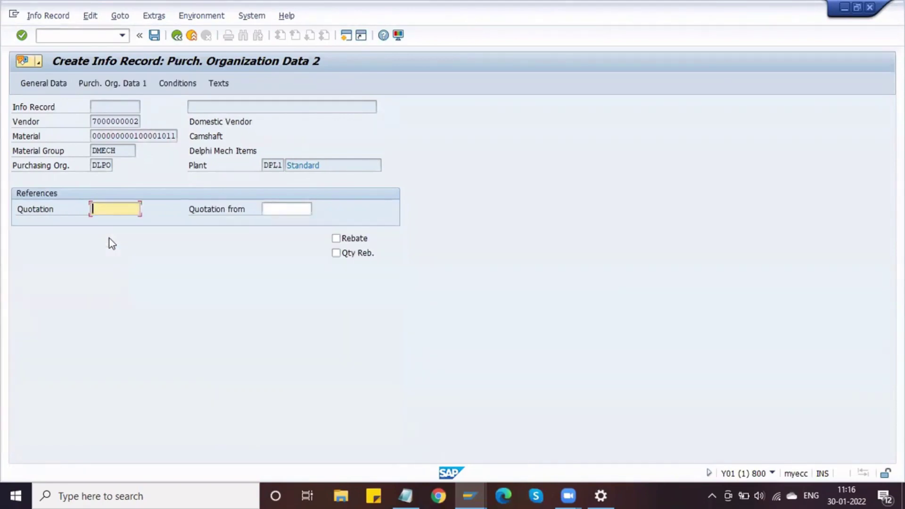
{"action": "key", "text": "Return"}
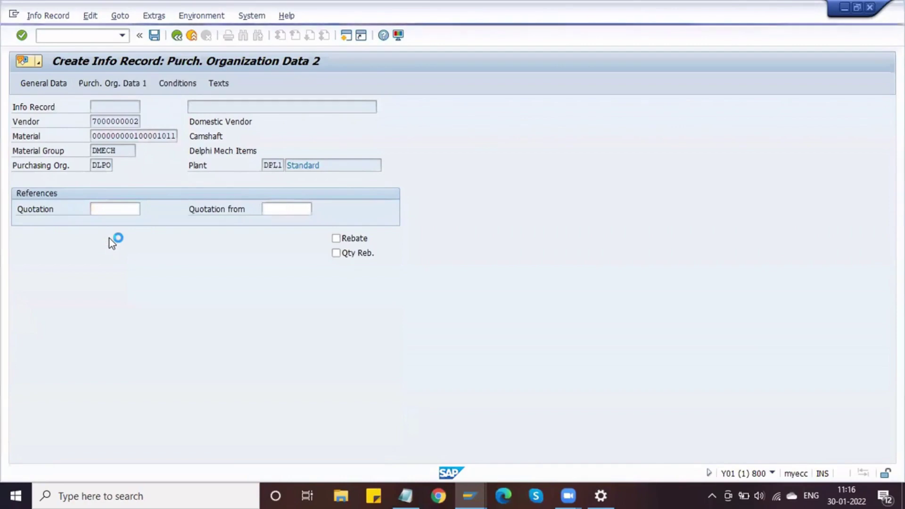
{"action": "key", "text": "Return"}
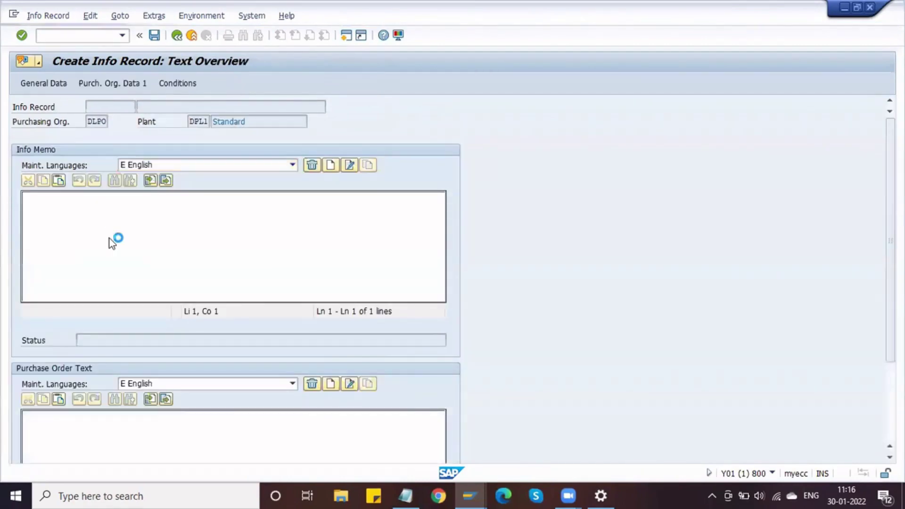
{"action": "key", "text": "Return"}
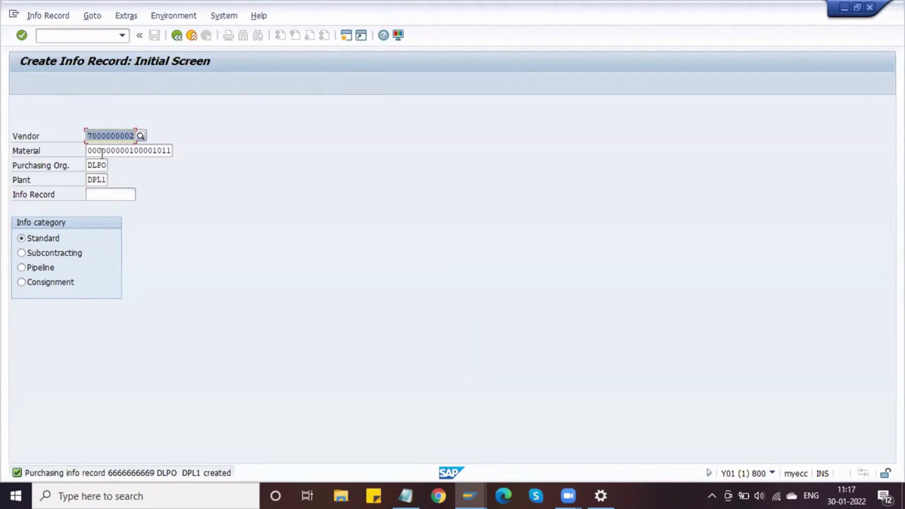
{"action": "left_click", "coordinate": [50, 16]}
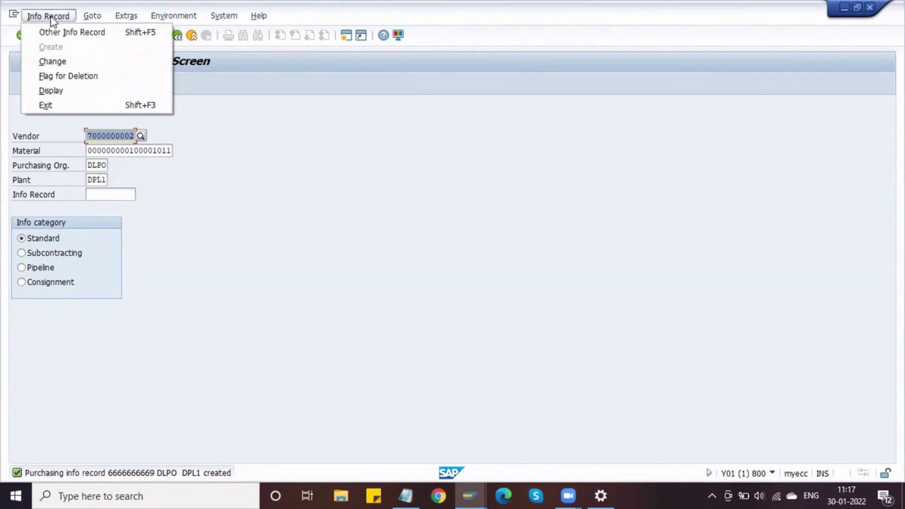
{"action": "left_click", "coordinate": [65, 62]}
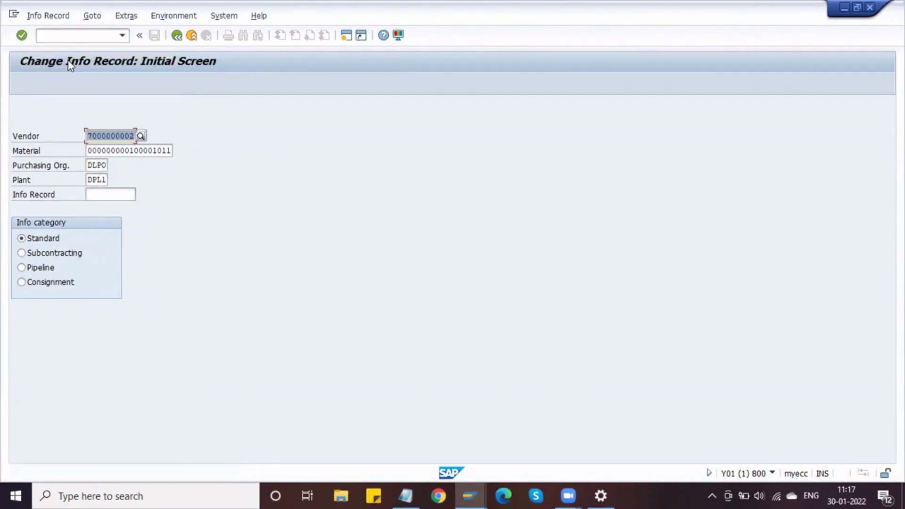
{"action": "key", "text": "Return"}
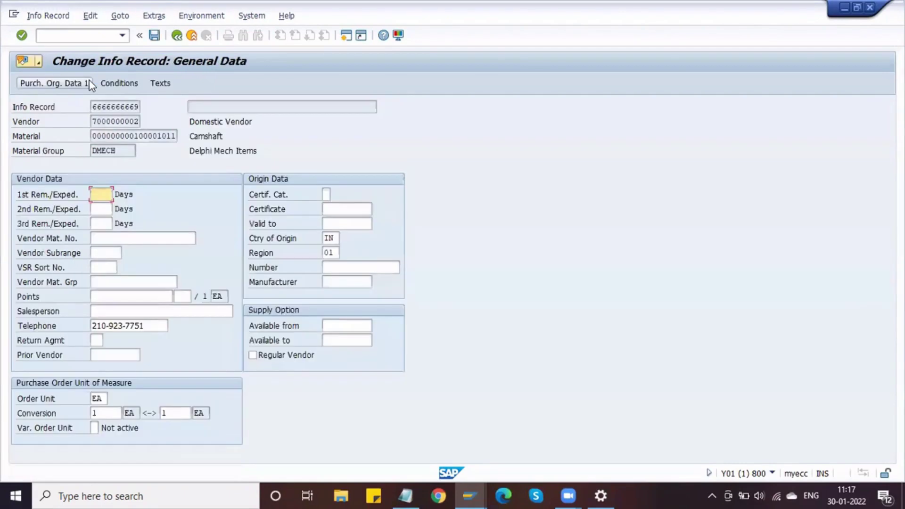
{"action": "left_click", "coordinate": [130, 85]}
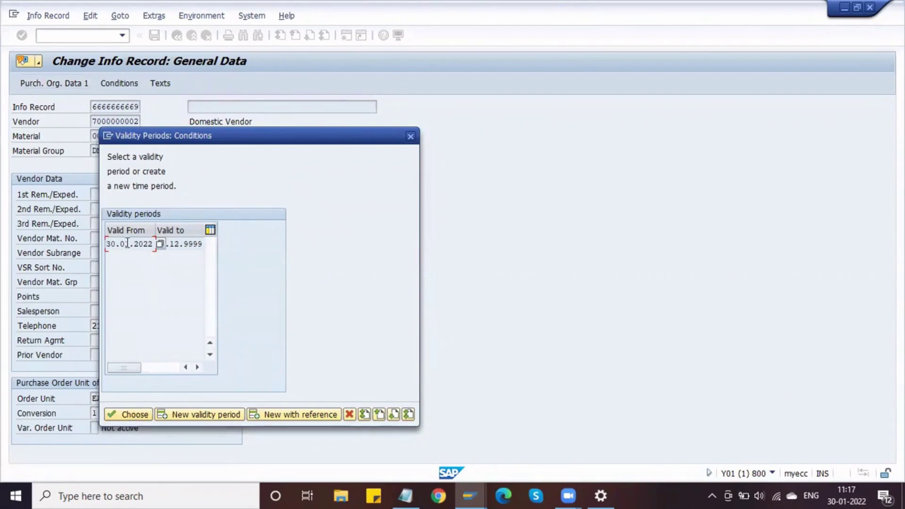
{"action": "left_click", "coordinate": [128, 243]}
{"action": "left_click", "coordinate": [132, 418]}
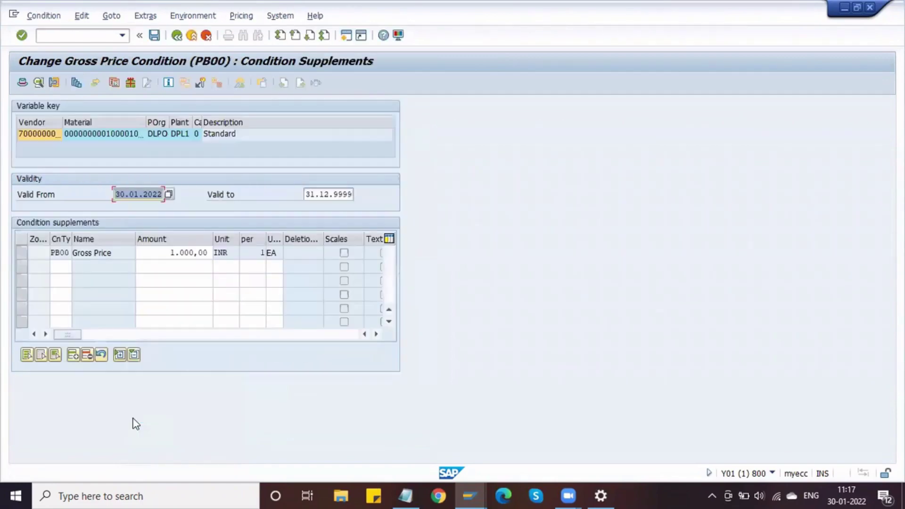
Change the PB00 valid-to date from 31.12.9999 to 28.02.2022 and accept the warning.
{"action": "left_click", "coordinate": [103, 252]}
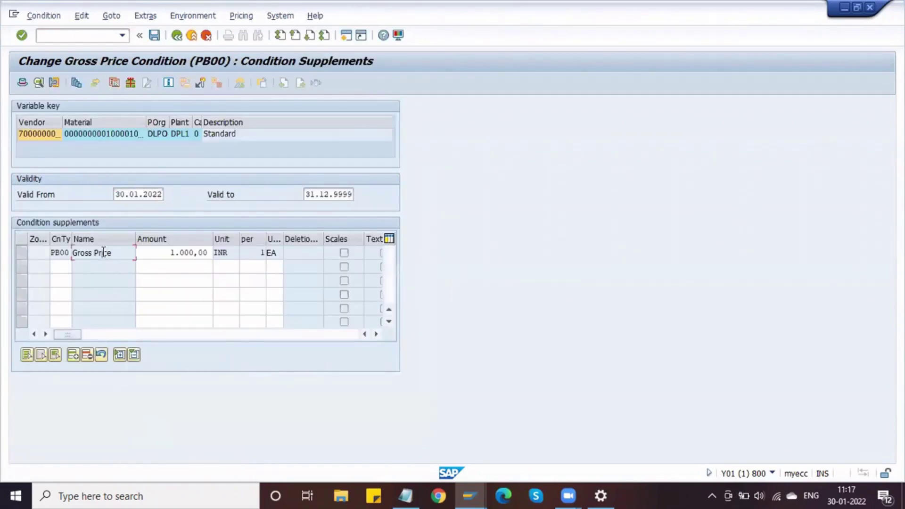
{"action": "left_click_drag", "start_coordinate": [116, 196], "coordinate": [164, 197]}
{"action": "left_click", "coordinate": [163, 197]}
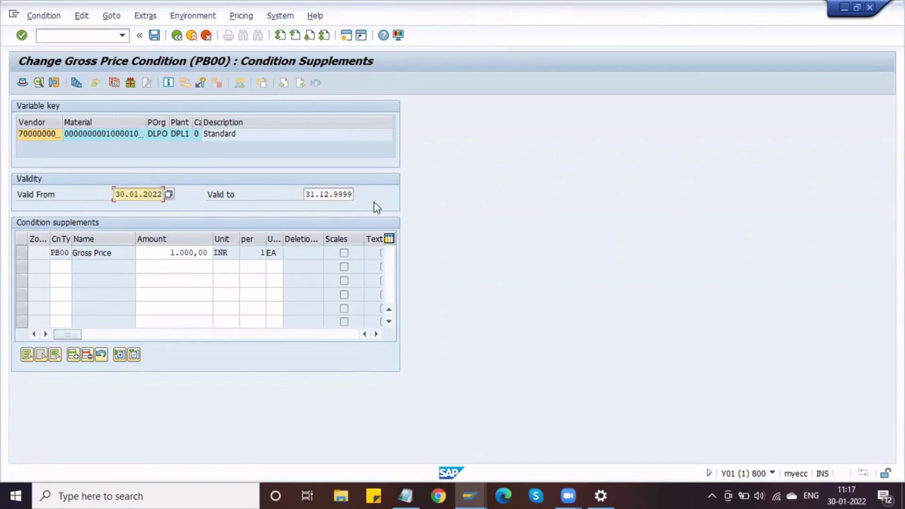
{"action": "left_click", "coordinate": [321, 194]}
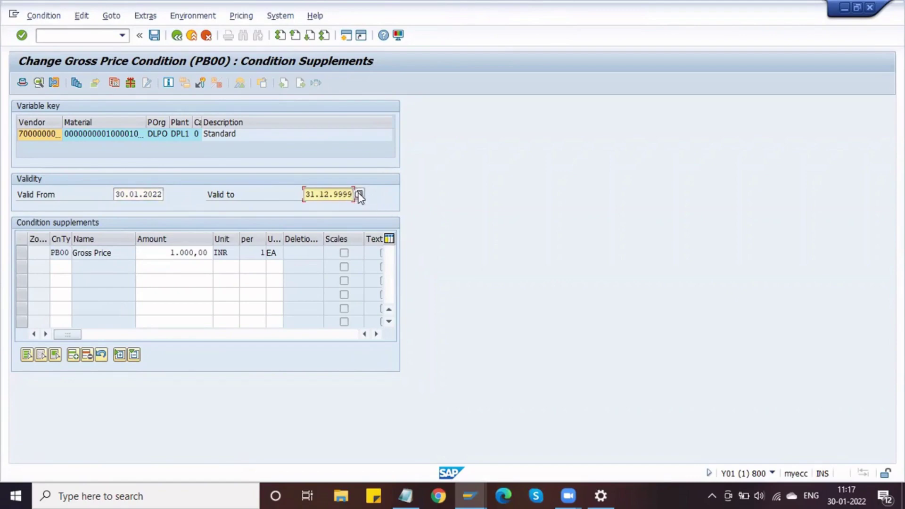
{"action": "key", "text": "BackSpace"}
{"action": "key", "text": "BackSpace"}
{"action": "key", "text": "BackSpace"}
{"action": "key", "text": "BackSpace"}
{"action": "key", "text": "BackSpace"}
{"action": "key", "text": "BackSpace"}
{"action": "key", "text": "BackSpace"}
{"action": "key", "text": "BackSpace"}
{"action": "key", "text": "BackSpace"}
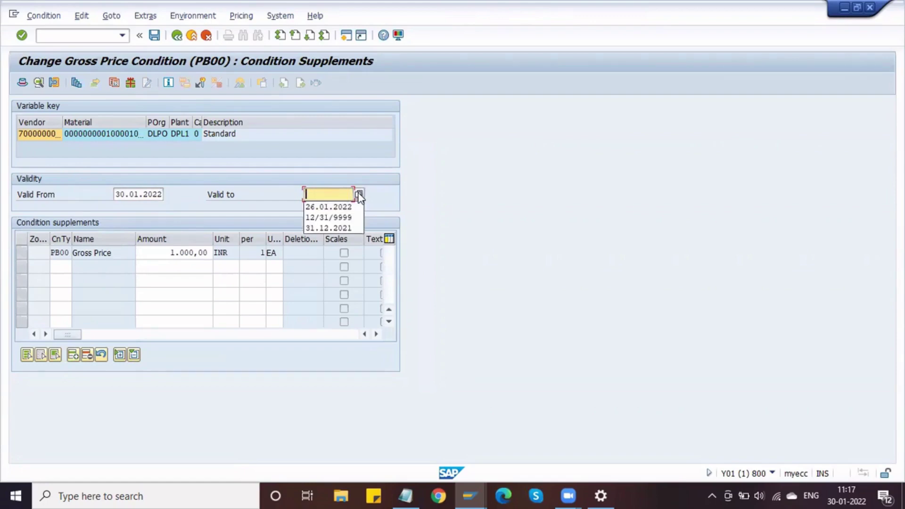
{"action": "left_click", "coordinate": [359, 195]}
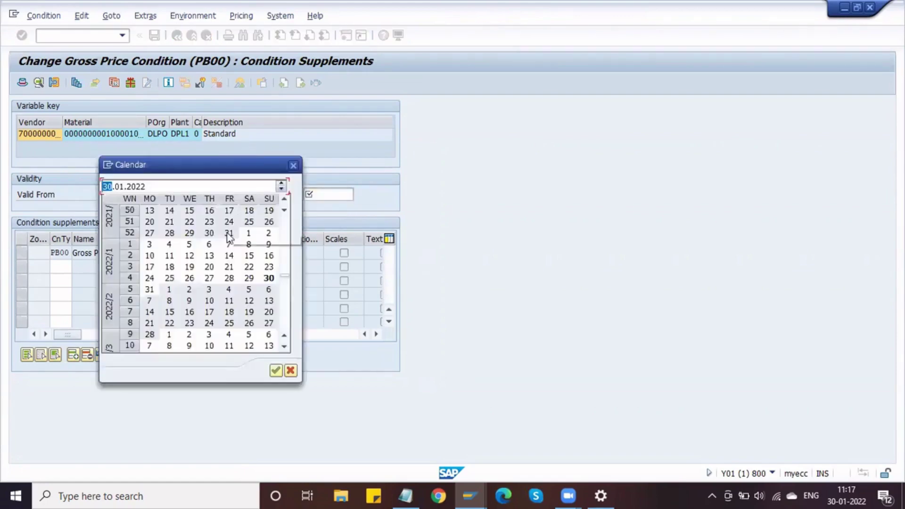
{"action": "double_click", "coordinate": [150, 334]}
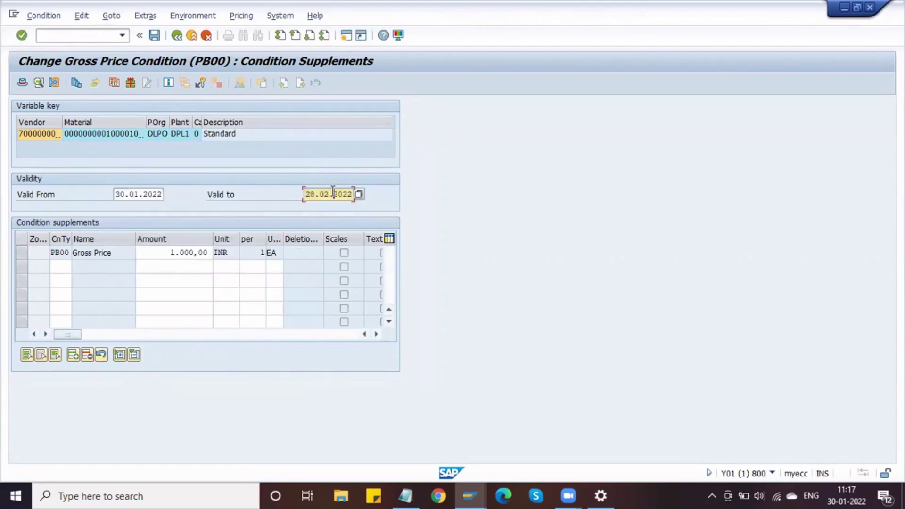
{"action": "key", "text": "Return"}
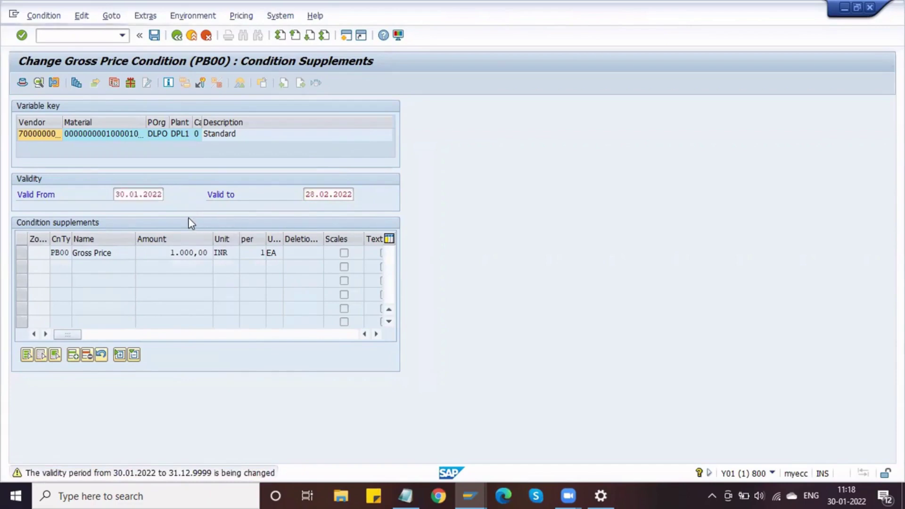
{"action": "key", "text": "Return"}
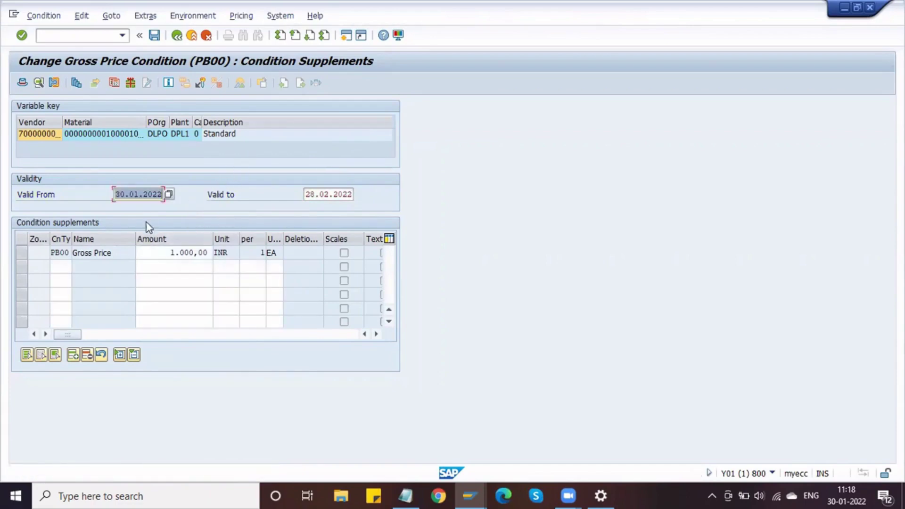
{"action": "left_click", "coordinate": [342, 197]}
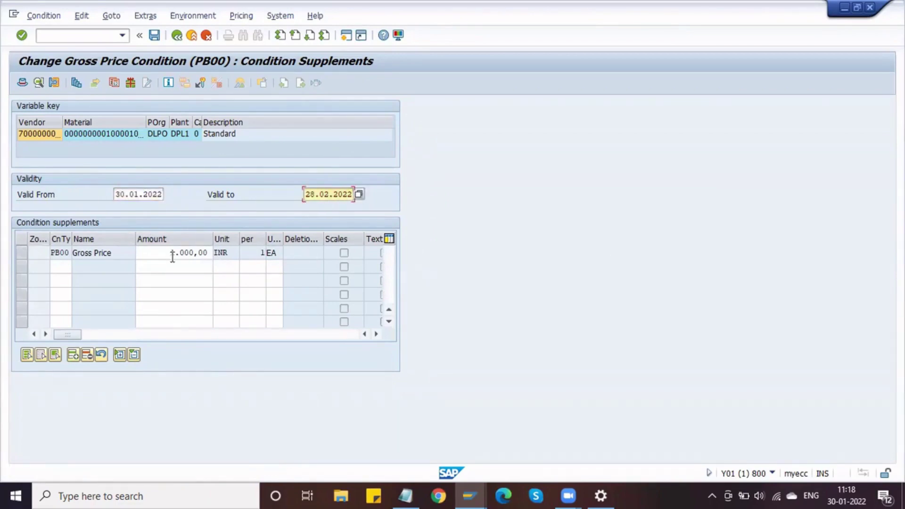
Select the PB00 Gross Price row and open its quantity scales.
{"action": "left_click", "coordinate": [121, 254]}
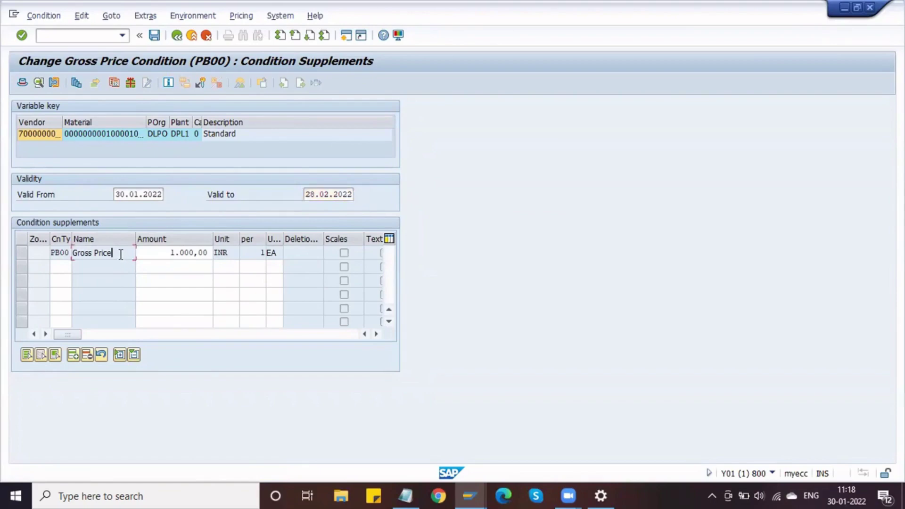
{"action": "left_click", "coordinate": [170, 253]}
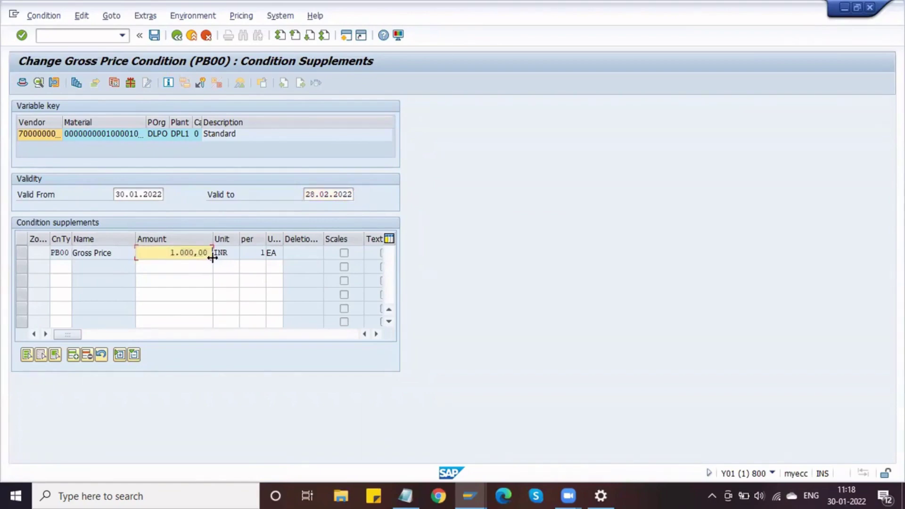
{"action": "left_click", "coordinate": [22, 255]}
{"action": "left_click", "coordinate": [114, 257]}
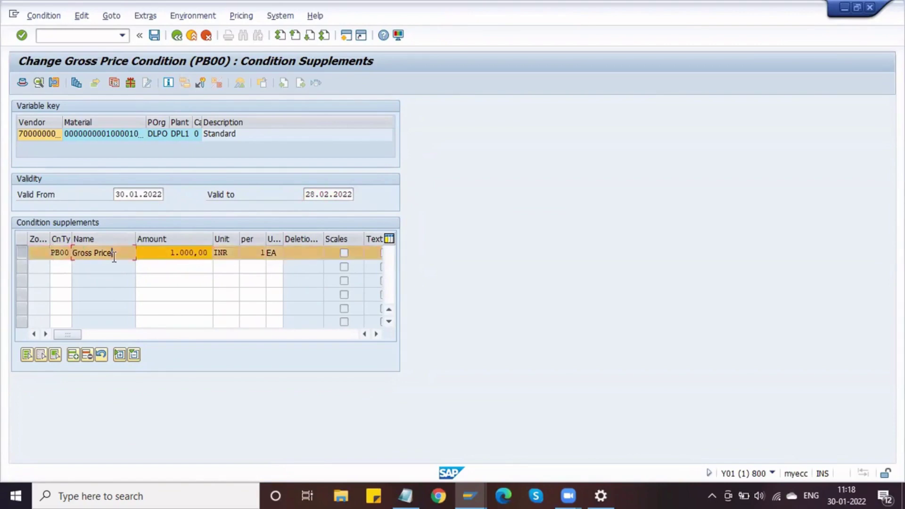
{"action": "left_click", "coordinate": [74, 84]}
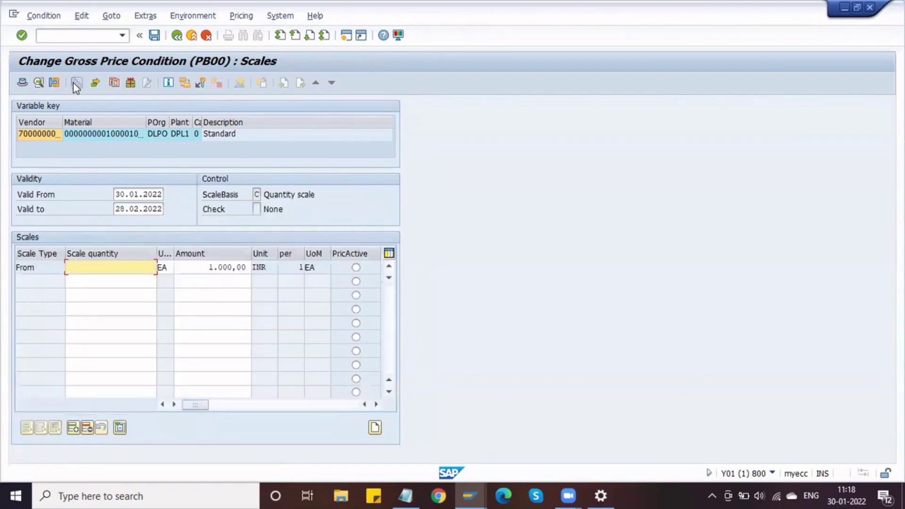
In Notepad, list '1) From Scale', '2) To Scale' and ') Range Scale' under 'Scales:'.
{"action": "left_click", "coordinate": [406, 494]}
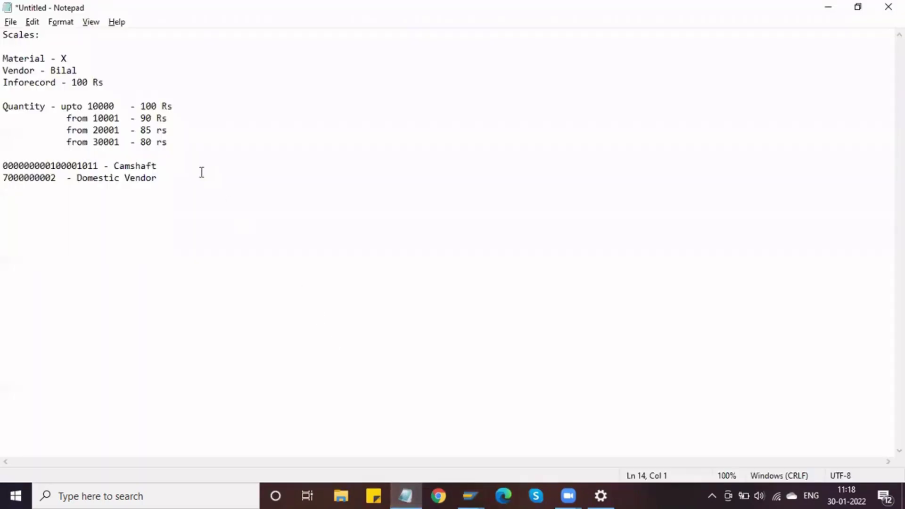
{"action": "left_click", "coordinate": [92, 39]}
{"action": "key", "text": "Return"}
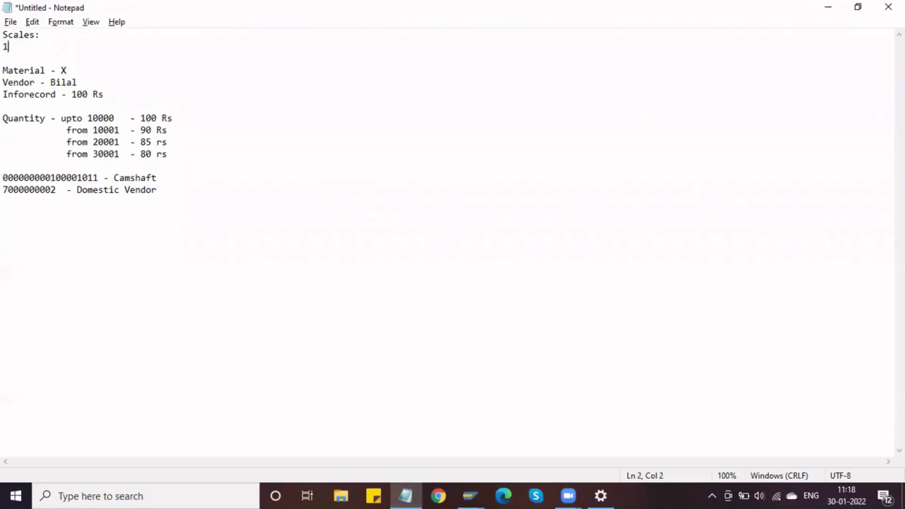
{"action": "type", "text": "1) From Scale"}
{"action": "key", "text": "Return"}
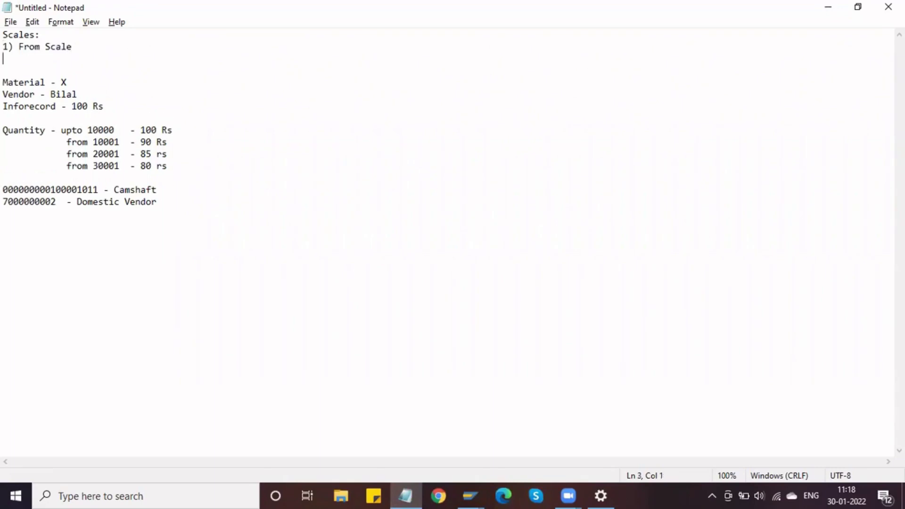
{"action": "type", "text": "2) To Scale"}
{"action": "key", "text": "Return"}
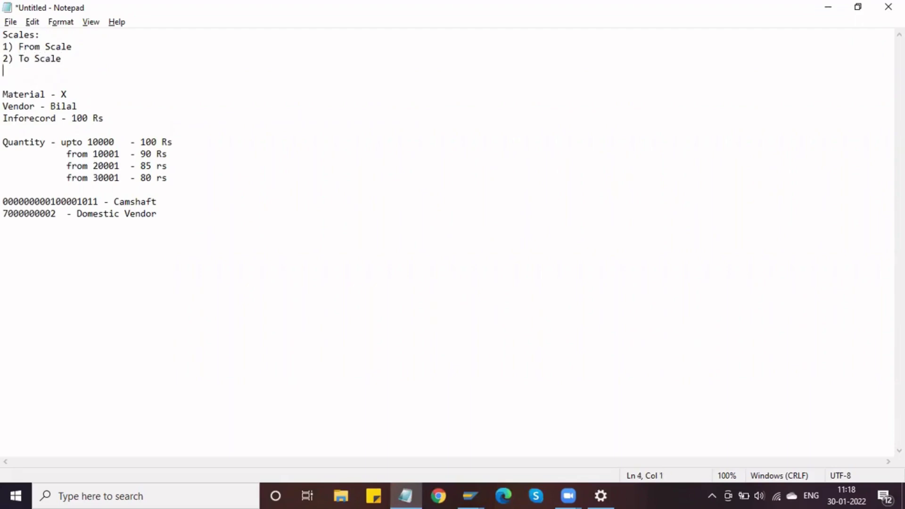
{"action": "type", "text": ") Range Sa"}
{"action": "key", "text": "BackSpace"}
{"action": "type", "text": "cale"}
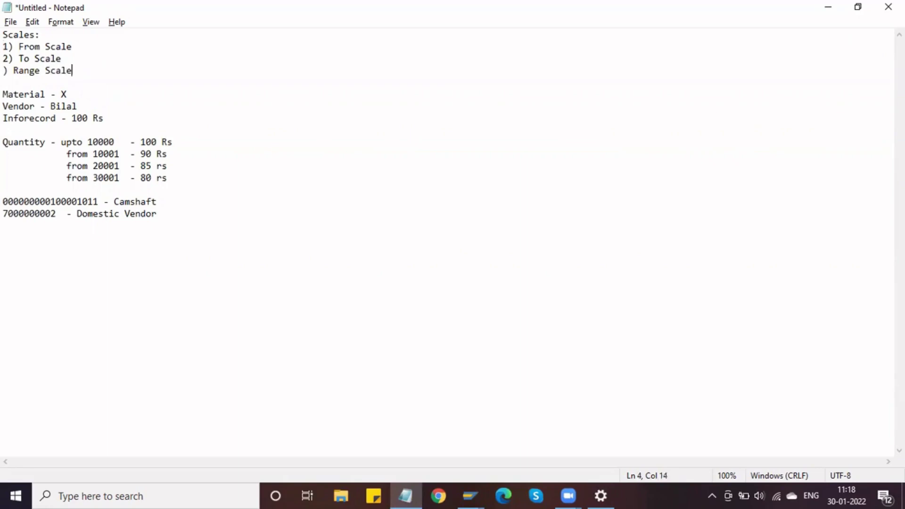
{"action": "left_click", "coordinate": [93, 45]}
Highlight the price tiers in the notes: the 90 Rs price, 20001, 30001 and the 80 price.
{"action": "left_click_drag", "start_coordinate": [93, 153], "coordinate": [157, 156]}
{"action": "left_click_drag", "start_coordinate": [94, 166], "coordinate": [152, 166]}
{"action": "left_click_drag", "start_coordinate": [94, 179], "coordinate": [126, 178]}
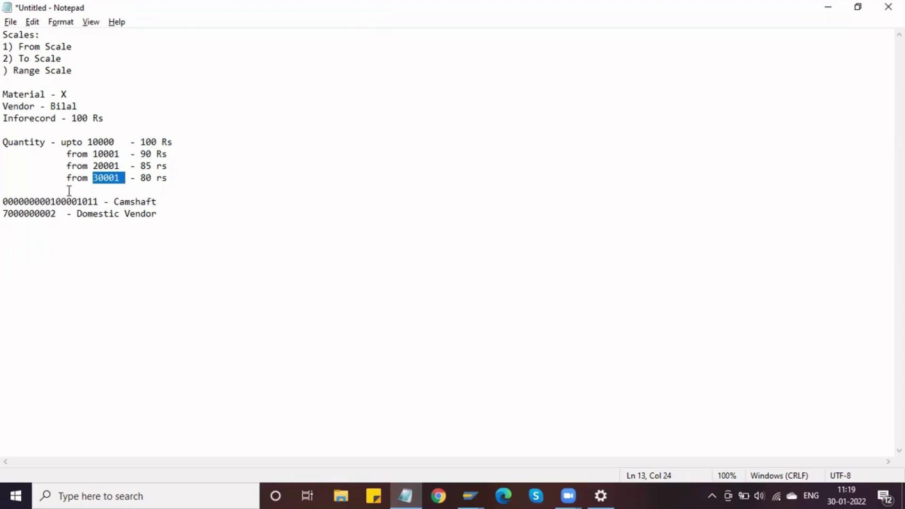
{"action": "left_click", "coordinate": [141, 178]}
{"action": "left_click_drag", "start_coordinate": [142, 178], "coordinate": [151, 178]}
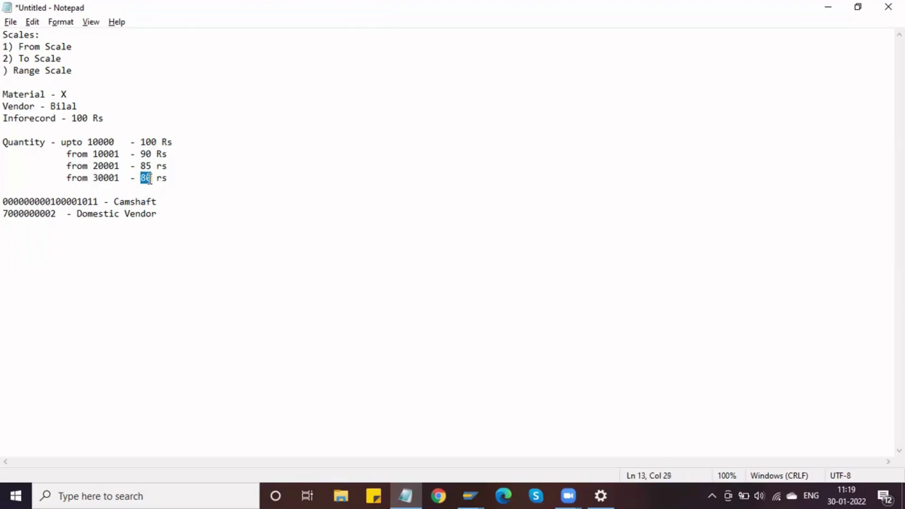
{"action": "left_click_drag", "start_coordinate": [82, 48], "coordinate": [18, 46]}
Append ' (up to )' to the '2) To Scale' line in the notes.
{"action": "left_click", "coordinate": [29, 59]}
{"action": "left_click", "coordinate": [68, 59]}
{"action": "type", "text": "(u"}
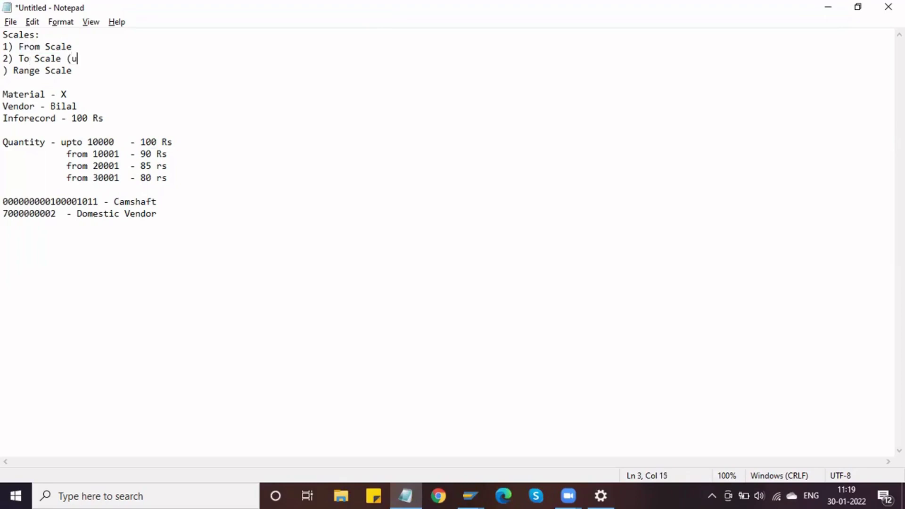
{"action": "type", "text": "p to )"}
Highlight the first tier's 'upto 10000' quantity, its 100 Rs price, and the new up-to note.
{"action": "double_click", "coordinate": [62, 141]}
{"action": "left_click_drag", "start_coordinate": [100, 143], "coordinate": [157, 141]}
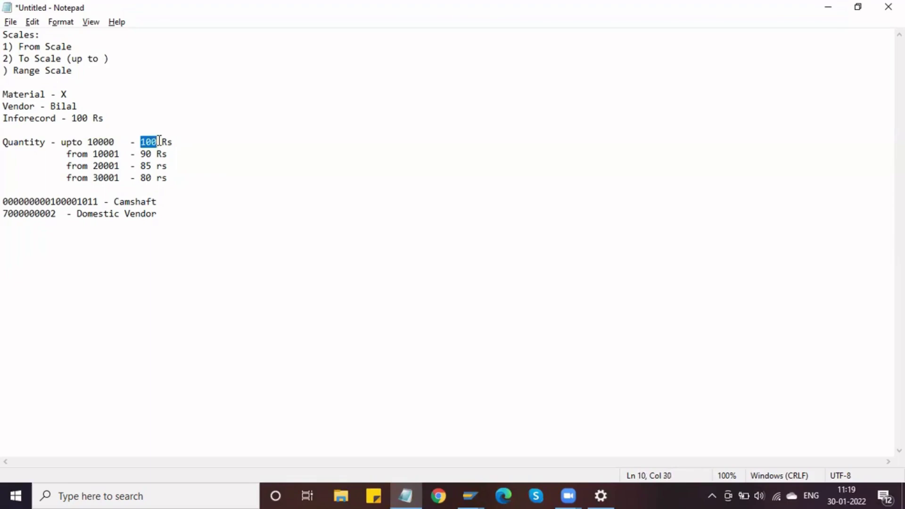
{"action": "left_click", "coordinate": [69, 154]}
{"action": "left_click_drag", "start_coordinate": [89, 142], "coordinate": [167, 141]}
{"action": "left_click_drag", "start_coordinate": [121, 61], "coordinate": [61, 47]}
{"action": "left_click", "coordinate": [82, 70]}
{"action": "left_click", "coordinate": [10, 81]}
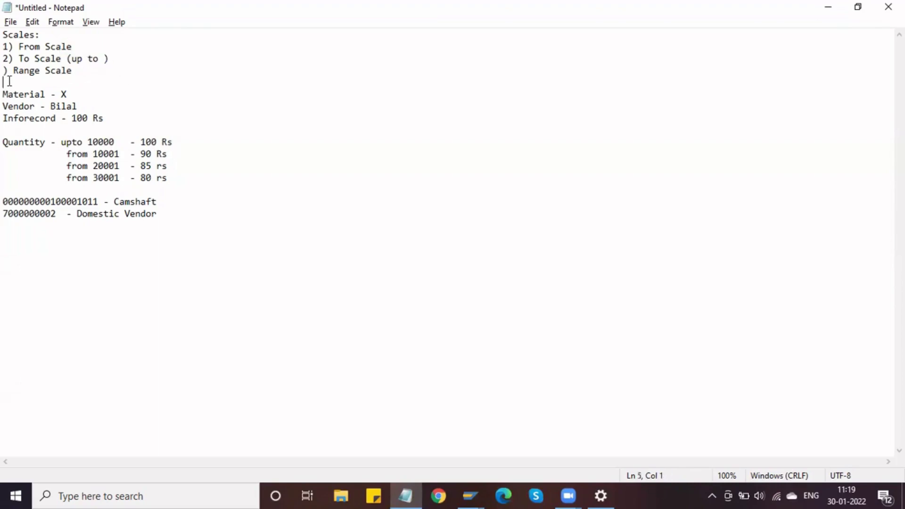
Try a '1000 - 2000 - 100' example on the first quantity line, then delete it.
{"action": "left_click", "coordinate": [309, 139]}
{"action": "type", "text": "100"}
{"action": "type", "text": "0"}
{"action": "type", "text": " -"}
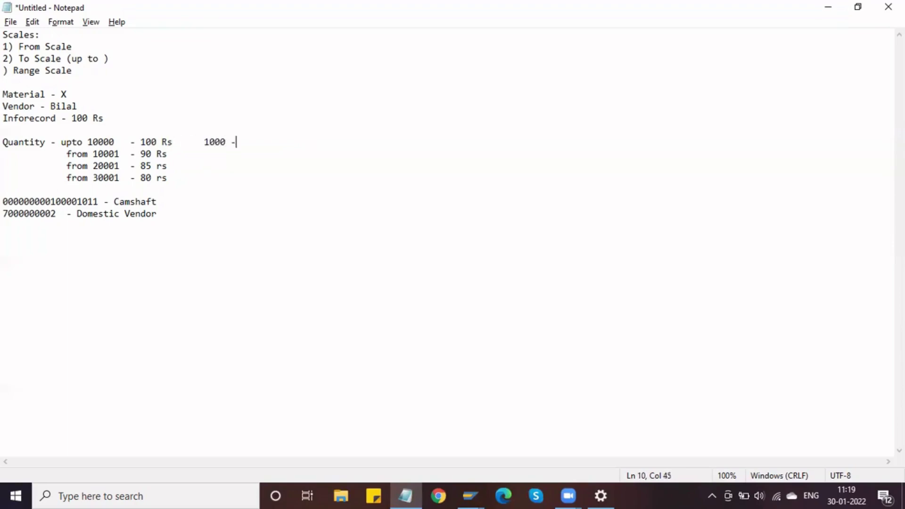
{"action": "type", "text": " 2000 - 100"}
{"action": "key", "text": "Return"}
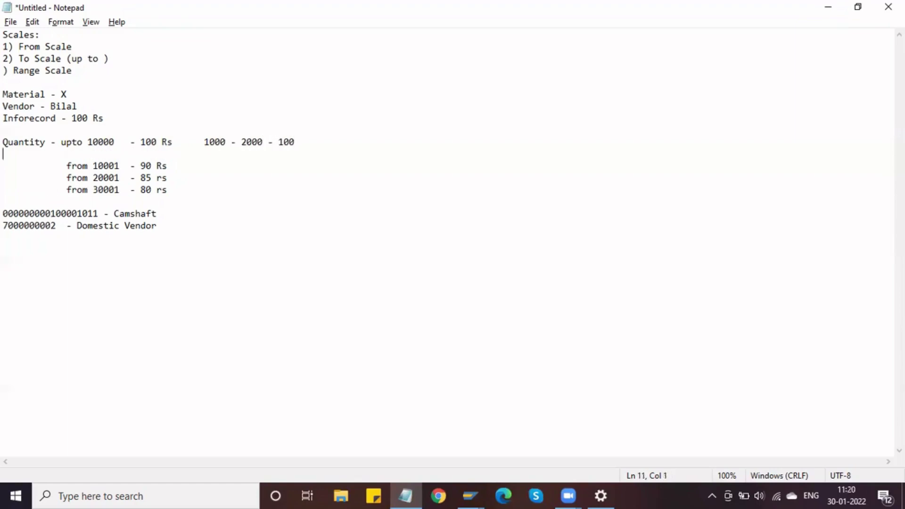
{"action": "left_click", "coordinate": [288, 142]}
{"action": "left_click_drag", "start_coordinate": [306, 142], "coordinate": [206, 141]}
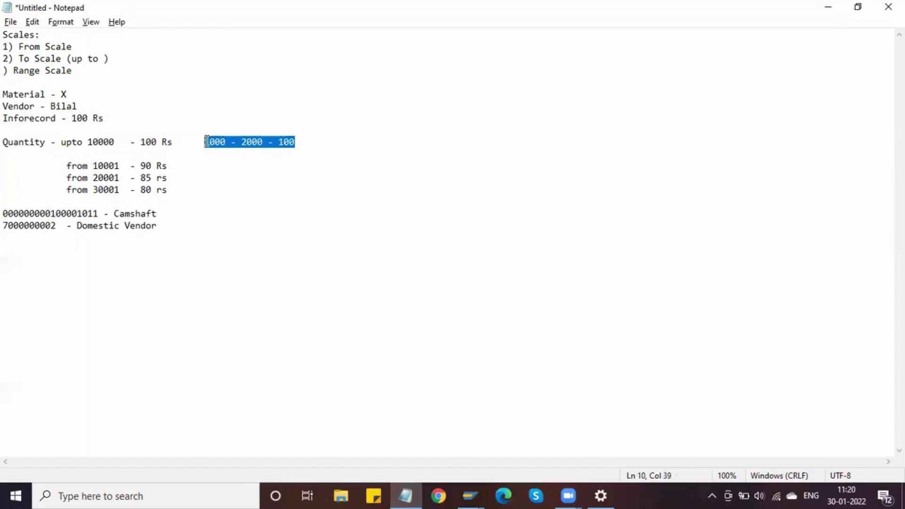
{"action": "key", "text": "BackSpace"}
{"action": "key", "text": "BackSpace"}
{"action": "key", "text": "BackSpace"}
{"action": "key", "text": "BackSpace"}
{"action": "key", "text": "BackSpace"}
{"action": "key", "text": "BackSpace"}
{"action": "key", "text": "BackSpace"}
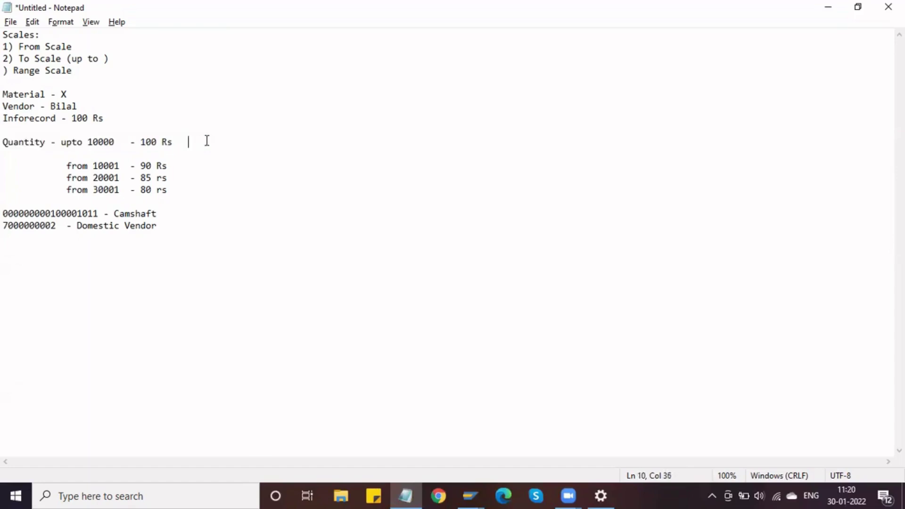
{"action": "key", "text": "Delete"}
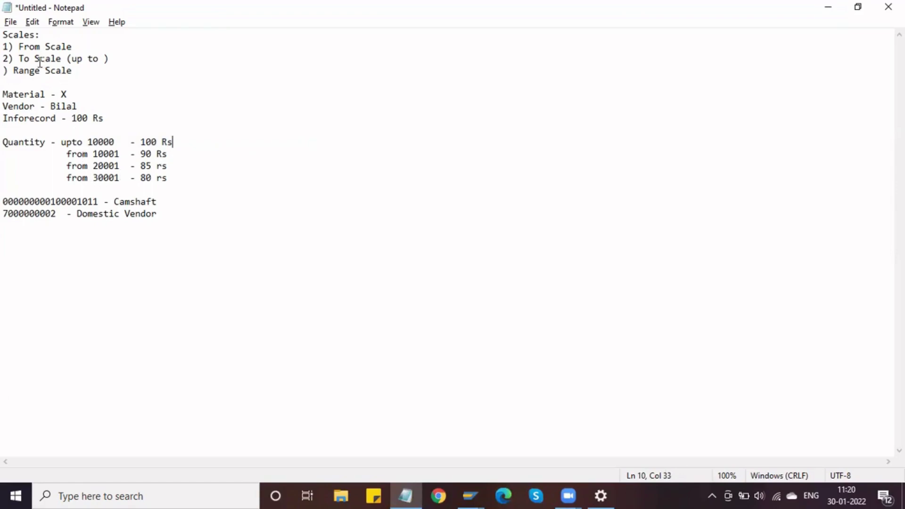
Number the Range Scale entry as 3) and go back to the SAP scales screen.
{"action": "left_click", "coordinate": [5, 70]}
{"action": "type", "text": "3"}
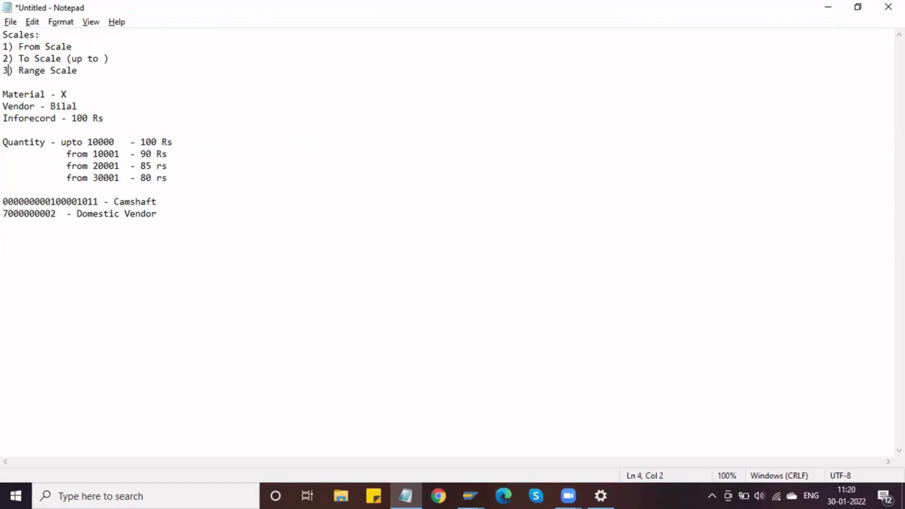
{"action": "left_click_drag", "start_coordinate": [89, 76], "coordinate": [3, 47]}
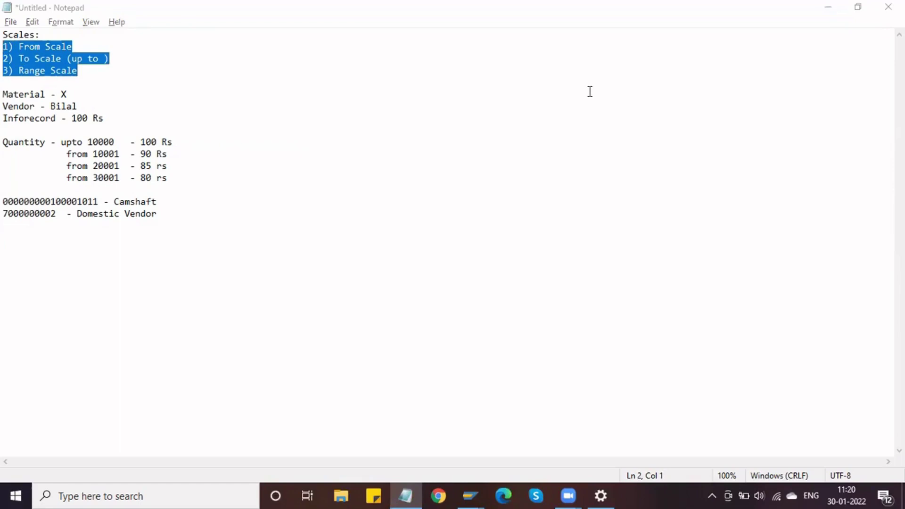
{"action": "key", "text": "alt+Tab"}
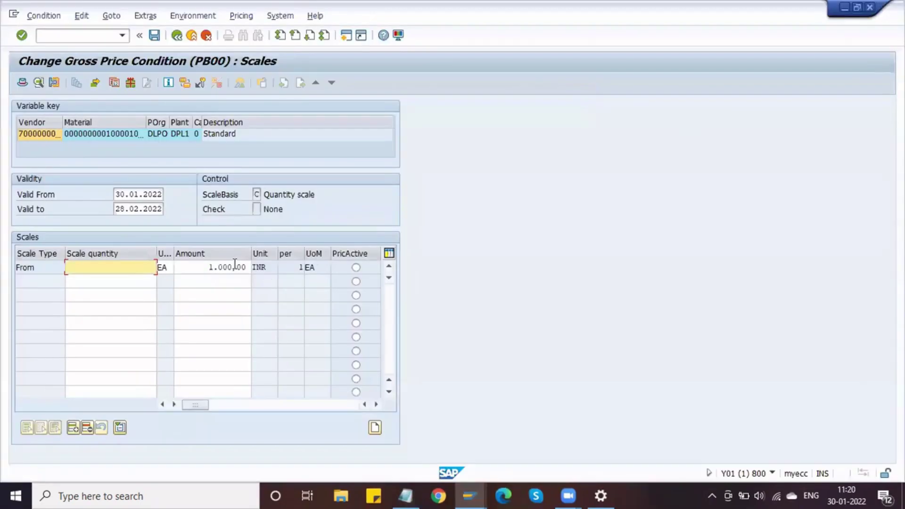
Reopen the PB00 Gross Price scales from Condition Supplements, then open the condition's Details screen.
{"action": "left_click", "coordinate": [211, 268]}
{"action": "left_click", "coordinate": [95, 267]}
{"action": "left_click", "coordinate": [177, 36]}
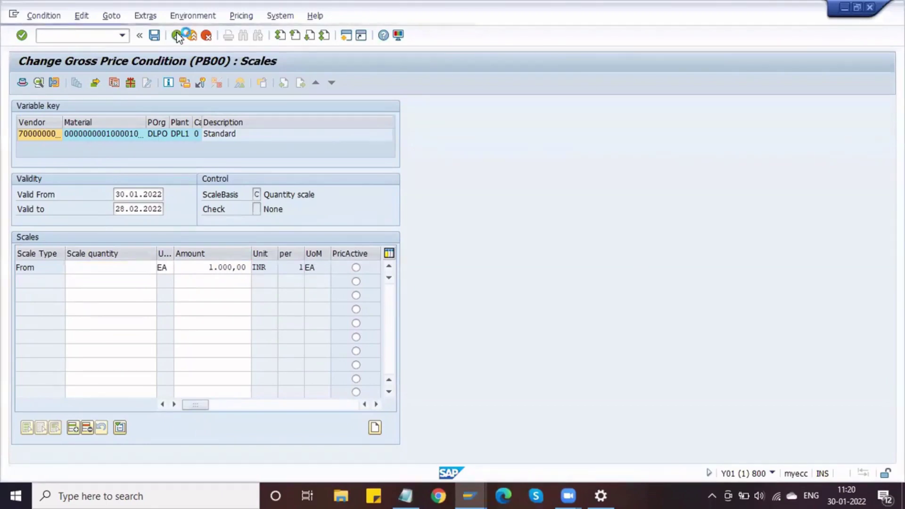
{"action": "left_click", "coordinate": [21, 254]}
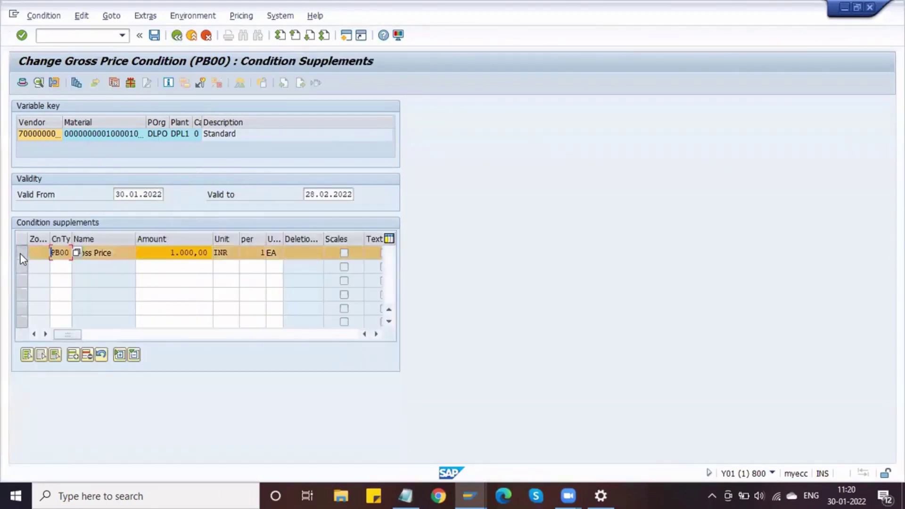
{"action": "left_click", "coordinate": [80, 83]}
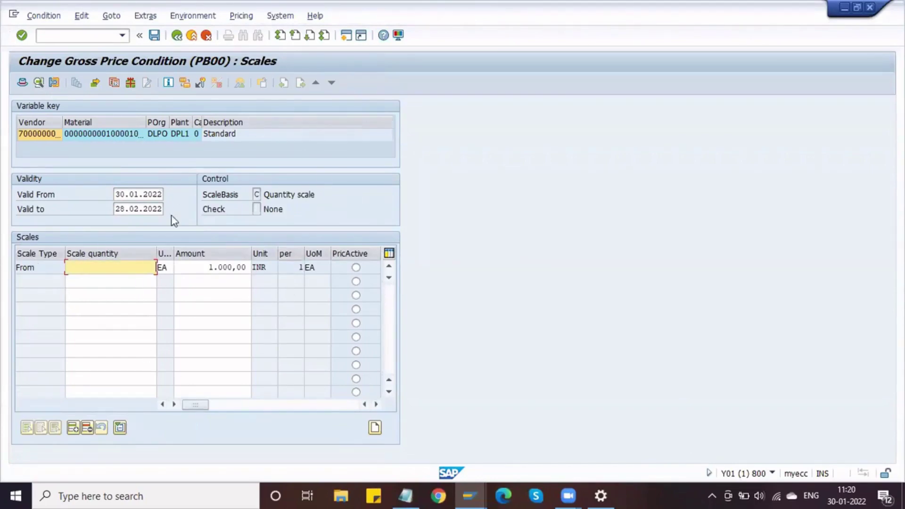
{"action": "left_click", "coordinate": [23, 267]}
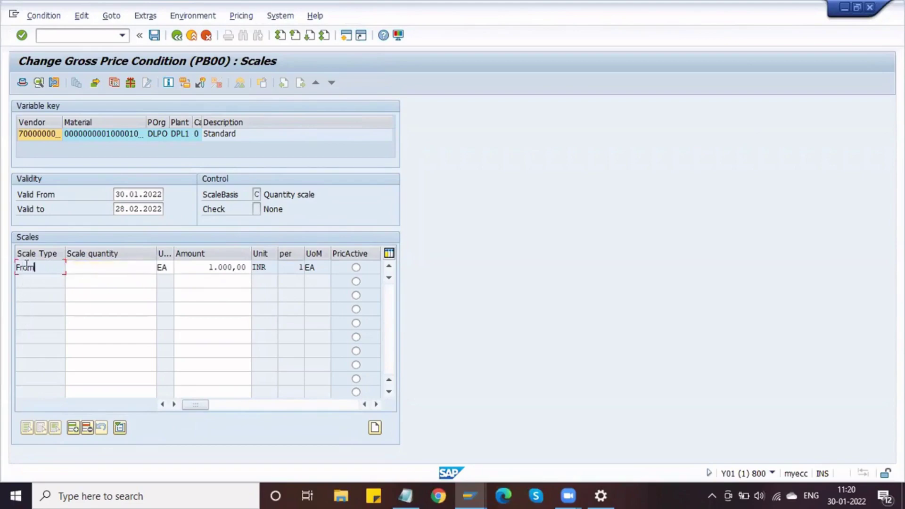
{"action": "left_click", "coordinate": [36, 267]}
{"action": "left_click", "coordinate": [40, 83]}
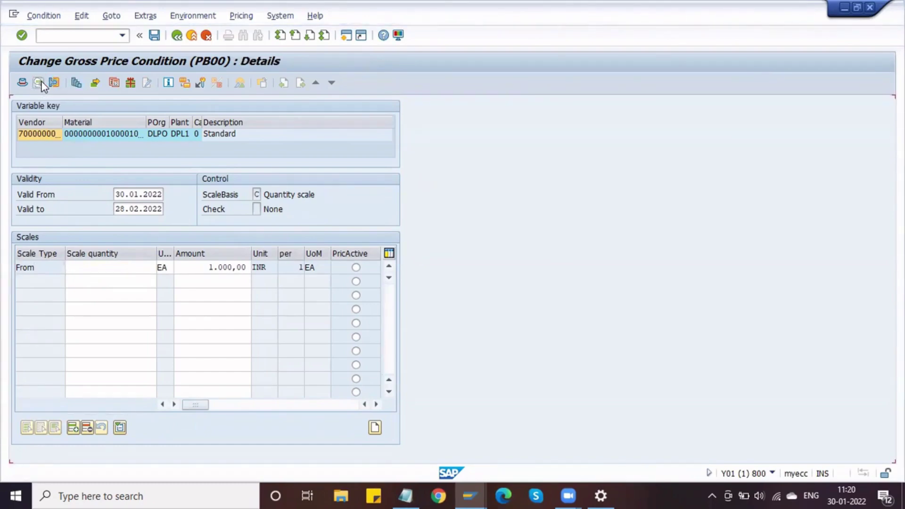
List the Scale Type options (A Base-scale, B To-scale, C, D) and highlight A Base-scale.
{"action": "left_click", "coordinate": [117, 339]}
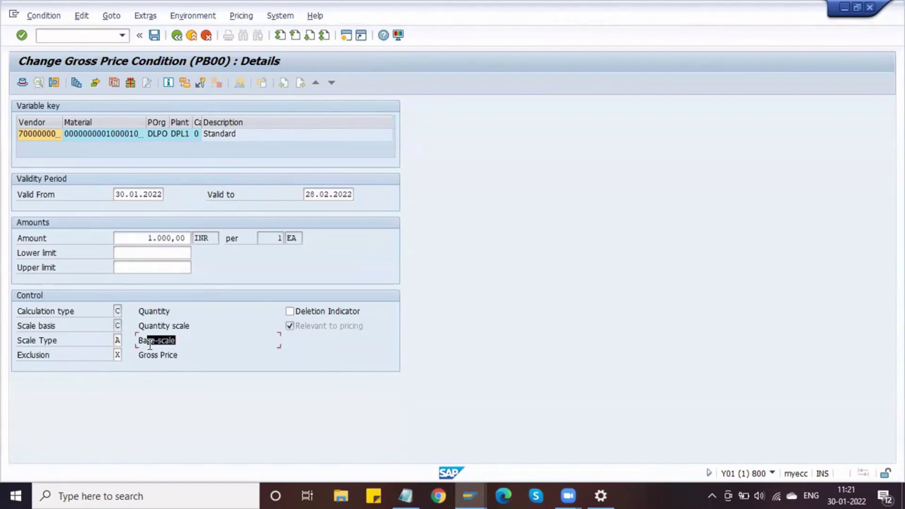
{"action": "left_click", "coordinate": [126, 341]}
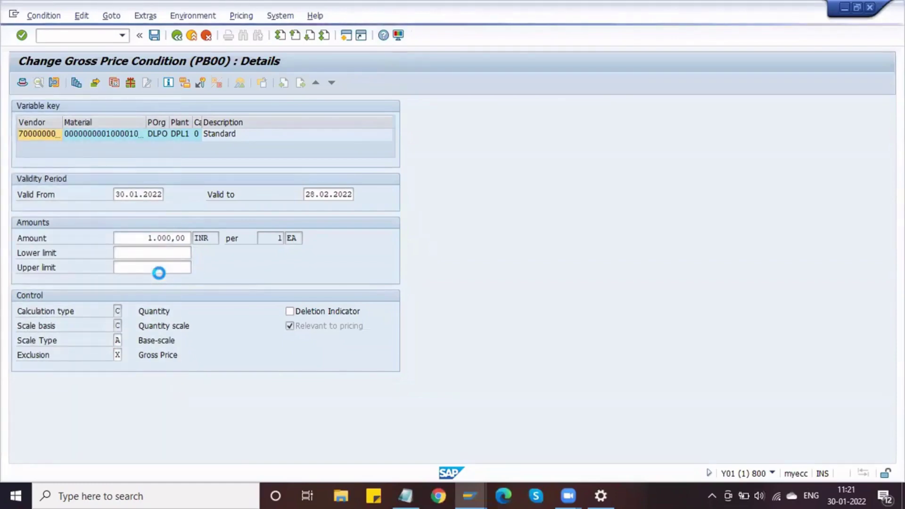
{"action": "left_click", "coordinate": [94, 166]}
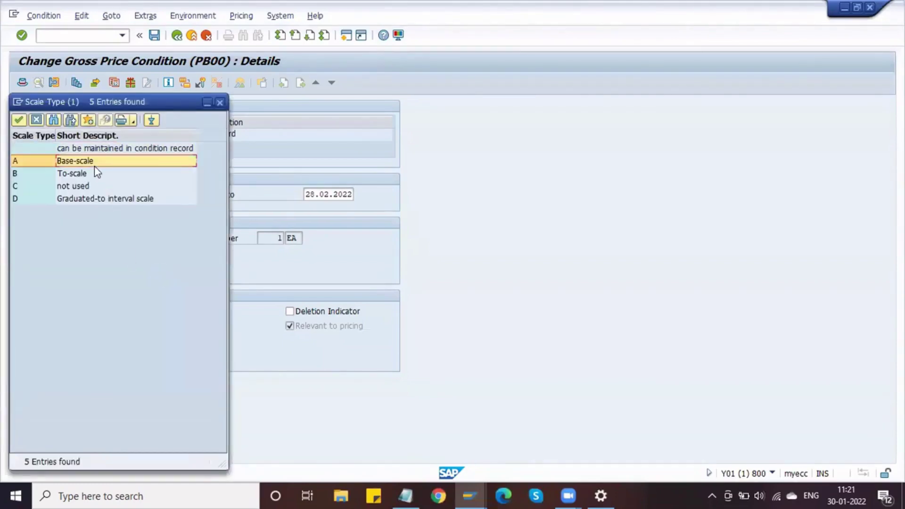
{"action": "left_click", "coordinate": [406, 496]}
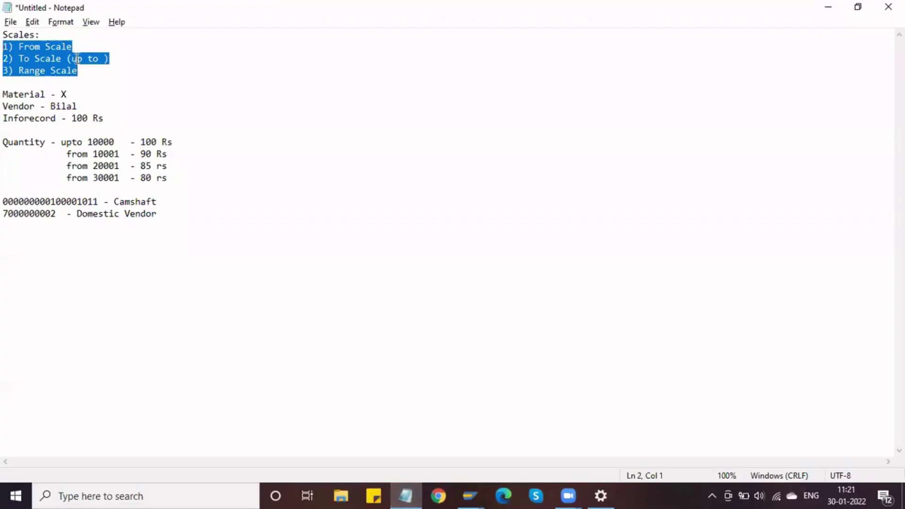
Add ' (Base Scale)' after '1) From Scale' in the notes, then highlight To-scale in SAP.
{"action": "left_click", "coordinate": [46, 47]}
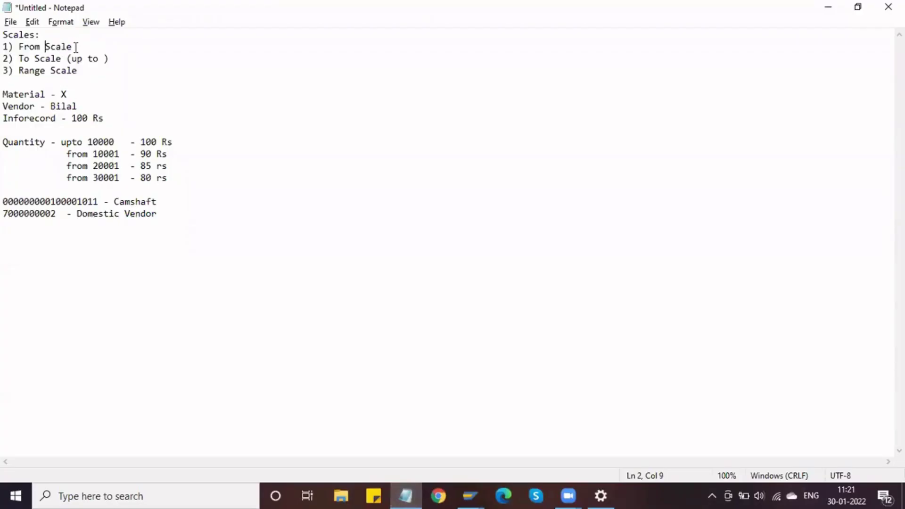
{"action": "left_click", "coordinate": [79, 47]}
{"action": "type", "text": "(Base Scale)"}
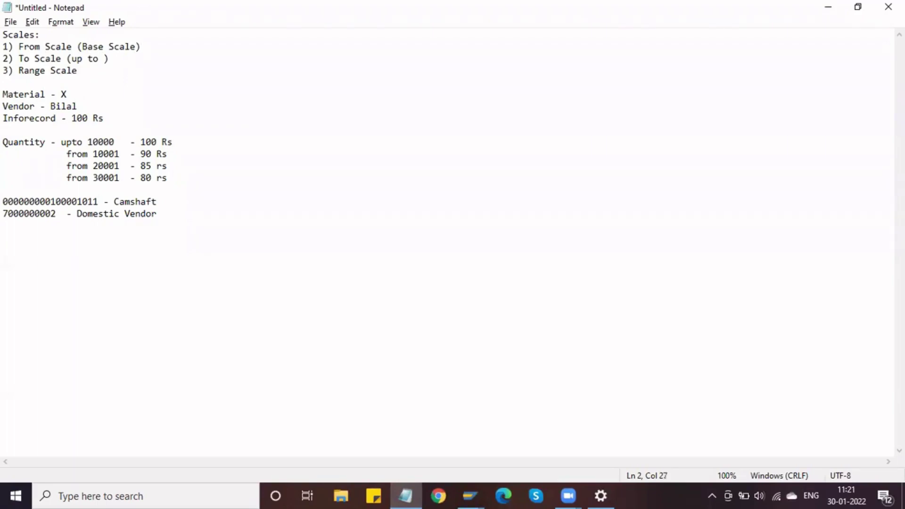
{"action": "key", "text": "alt+Tab"}
{"action": "left_click", "coordinate": [95, 175]}
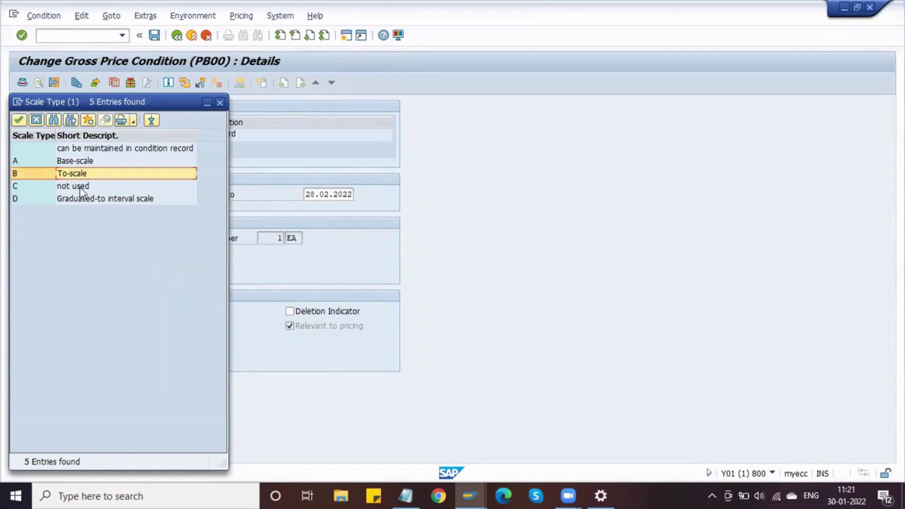
Compare the C and D scale types with the notes, then pick A Base-scale.
{"action": "left_click", "coordinate": [80, 187]}
{"action": "left_click", "coordinate": [88, 200]}
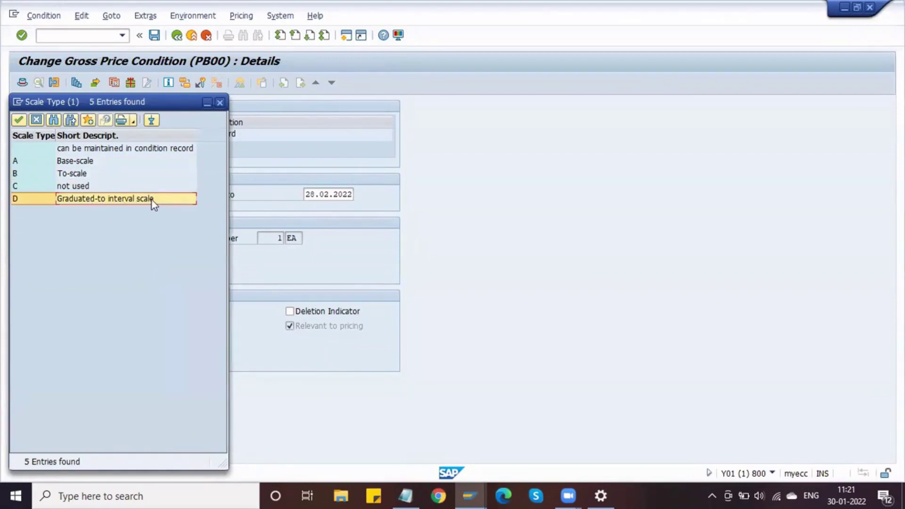
{"action": "key", "text": "alt+Tab"}
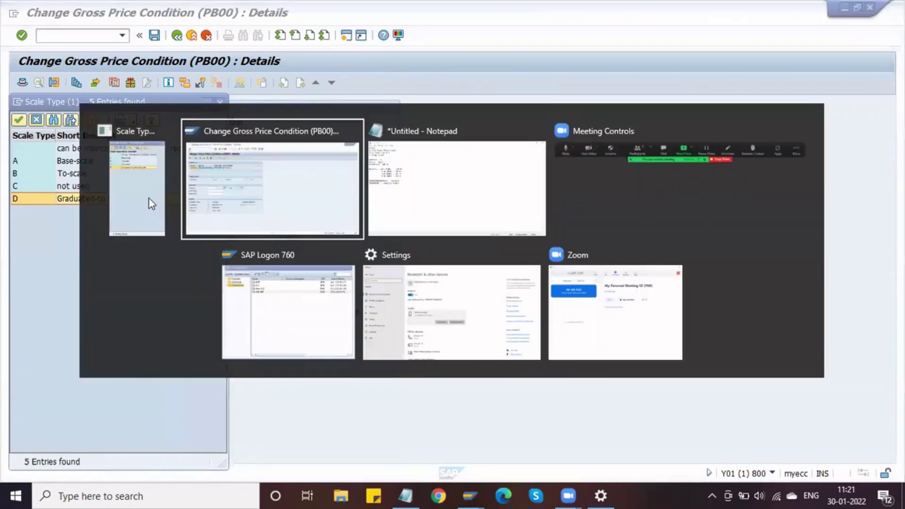
{"action": "key", "text": "alt+Tab"}
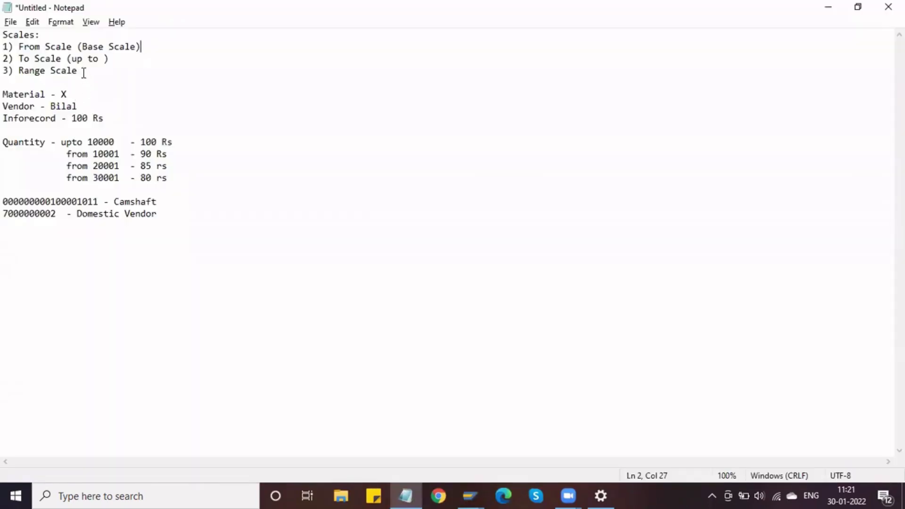
{"action": "left_click_drag", "start_coordinate": [84, 72], "coordinate": [19, 72]}
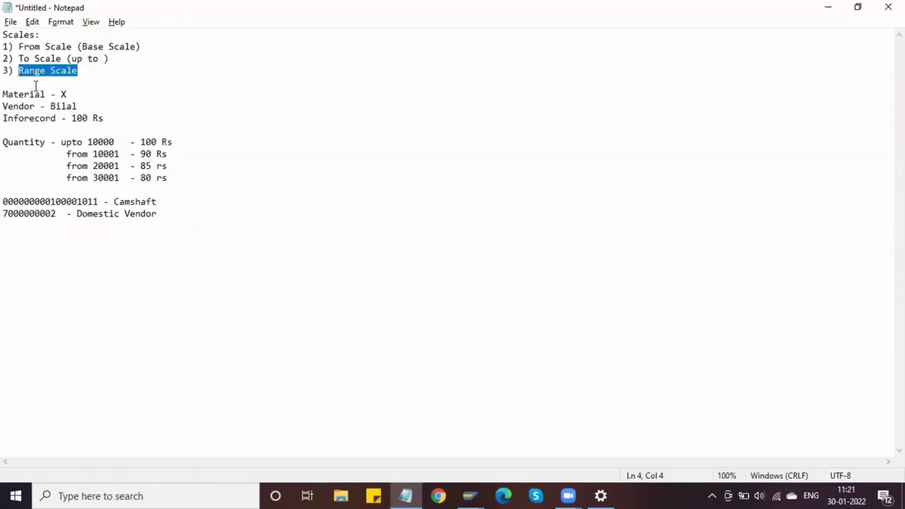
{"action": "left_click_drag", "start_coordinate": [141, 45], "coordinate": [19, 53]}
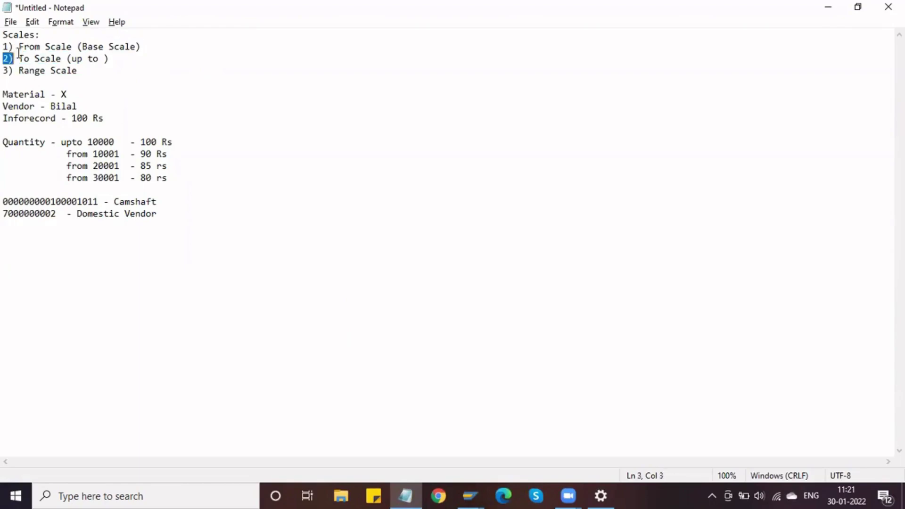
{"action": "left_click", "coordinate": [831, 8]}
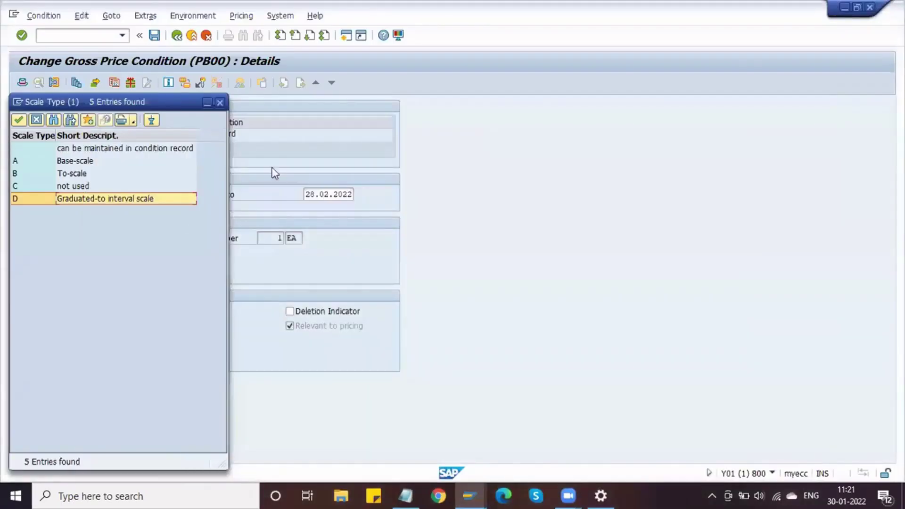
{"action": "double_click", "coordinate": [63, 162]}
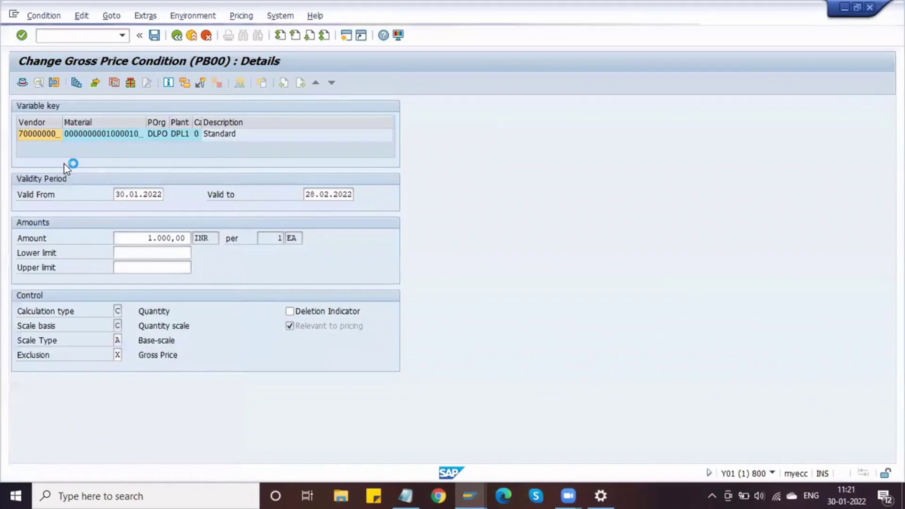
Select the Gross Price condition and enter the first scale quantity of 10000.
{"action": "left_click", "coordinate": [177, 37]}
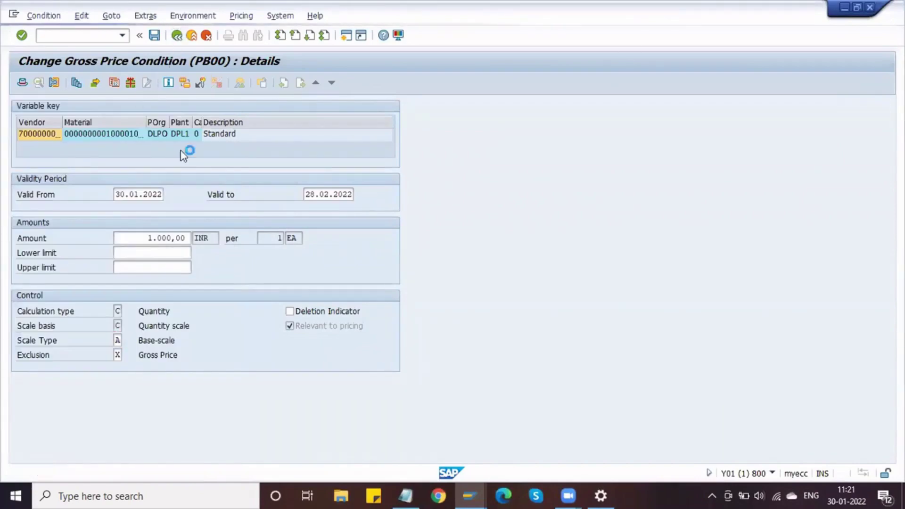
{"action": "left_click", "coordinate": [159, 252]}
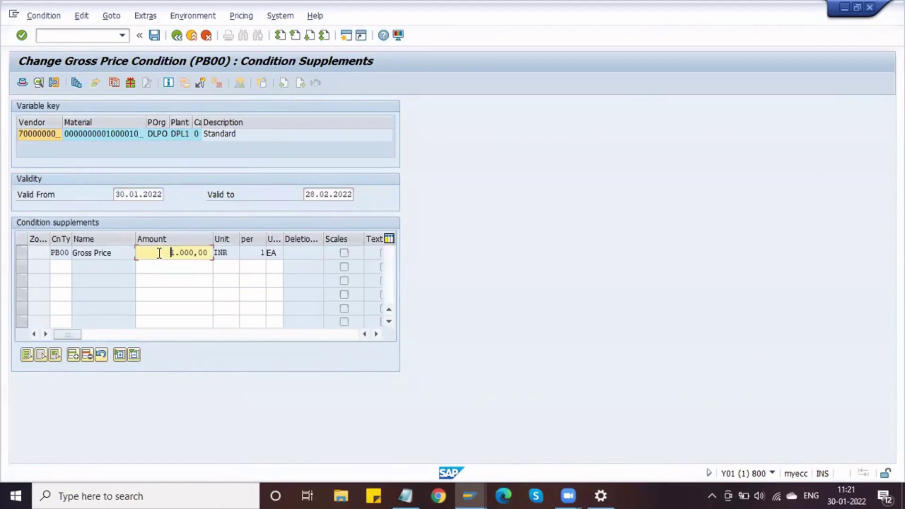
{"action": "left_click", "coordinate": [23, 253]}
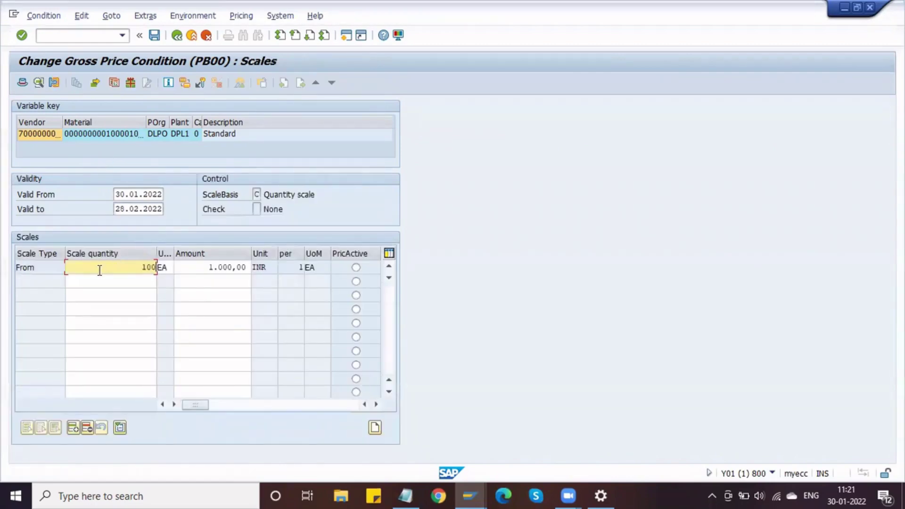
{"action": "type", "text": "0"}
{"action": "key", "text": "BackSpace"}
{"action": "key", "text": "BackSpace"}
{"action": "key", "text": "BackSpace"}
{"action": "key", "text": "BackSpace"}
{"action": "key", "text": "BackSpace"}
{"action": "left_click", "coordinate": [127, 279]}
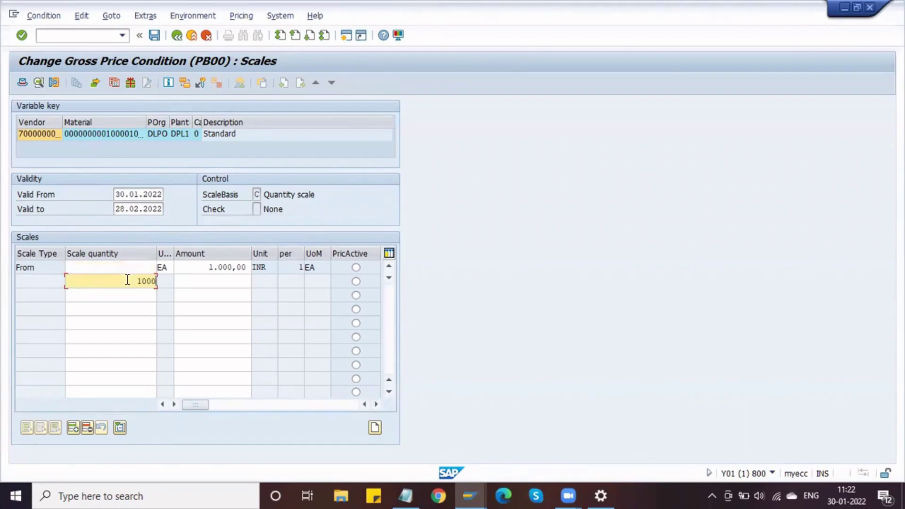
{"action": "type", "text": "10000"}
{"action": "key", "text": "Tab"}
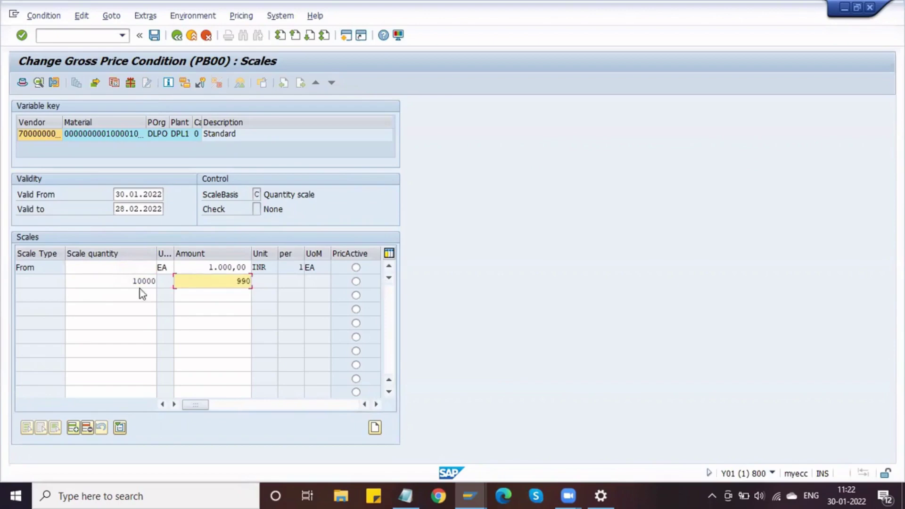
Add the second scale row: quantity 15000 at 980.
{"action": "left_click", "coordinate": [153, 295]}
{"action": "key", "text": "Return"}
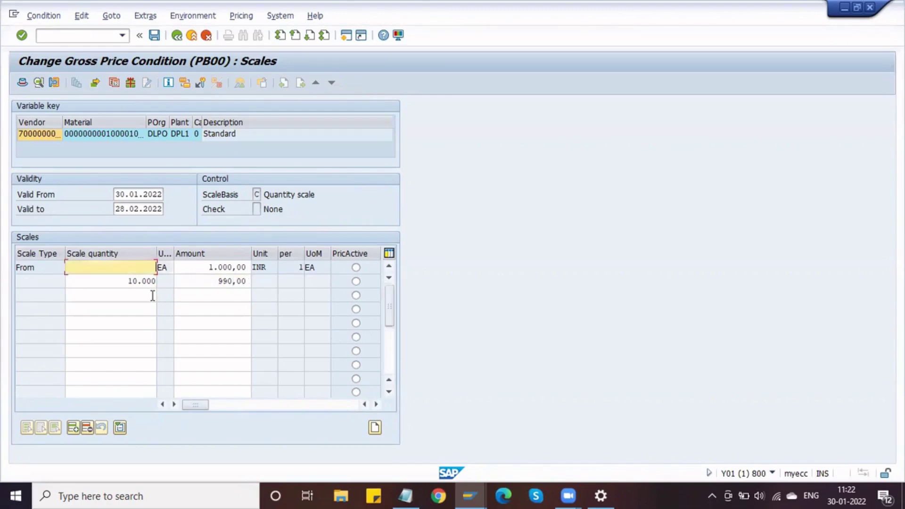
{"action": "left_click", "coordinate": [143, 293]}
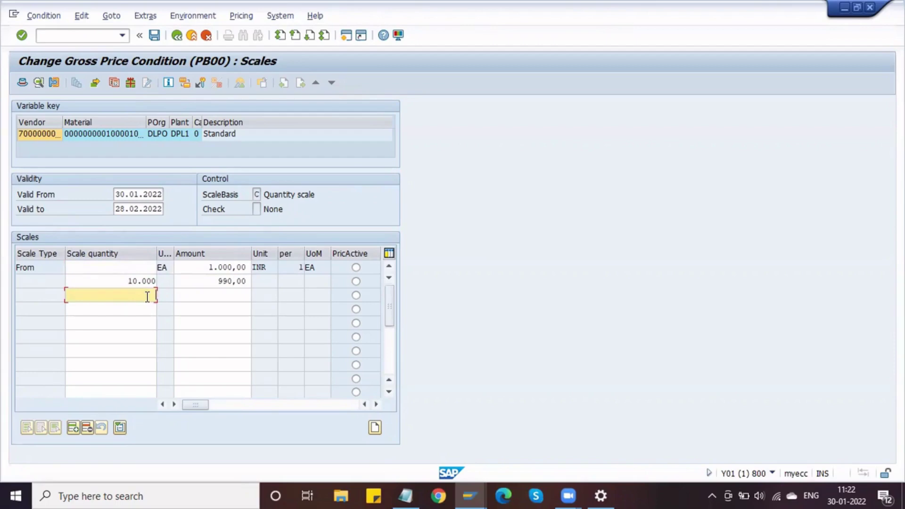
{"action": "type", "text": "20000"}
{"action": "key", "text": "BackSpace"}
{"action": "key", "text": "BackSpace"}
{"action": "key", "text": "BackSpace"}
{"action": "key", "text": "BackSpace"}
{"action": "key", "text": "BackSpace"}
{"action": "type", "text": "15000"}
{"action": "key", "text": "Tab"}
{"action": "type", "text": "980"}
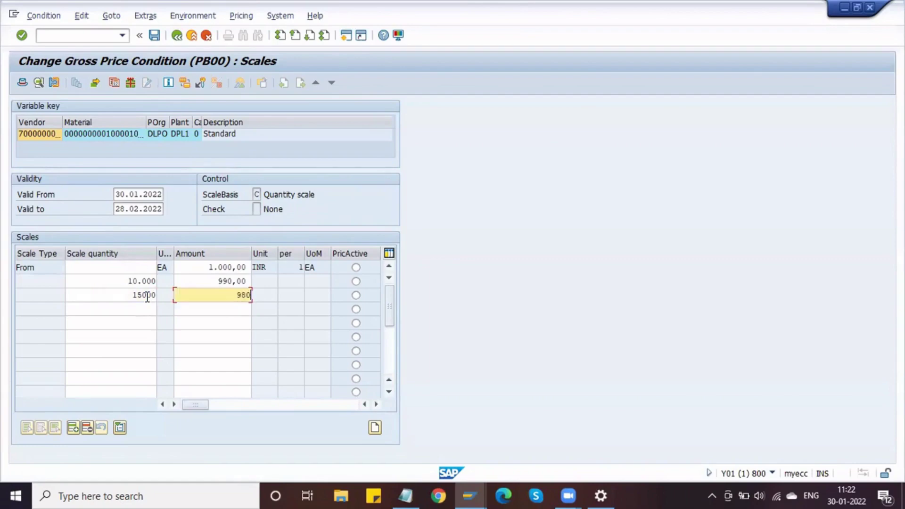
{"action": "key", "text": "Return"}
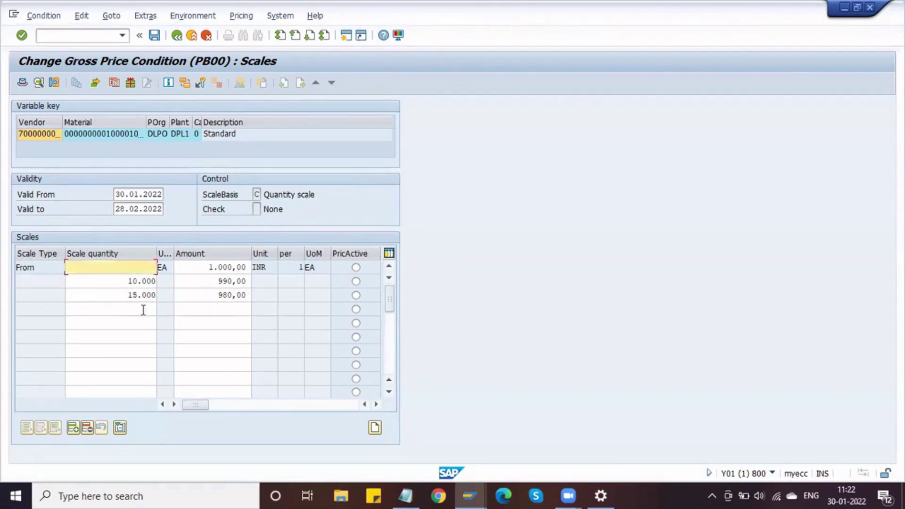
Add the third scale row of 20000 at 970 and save the info record.
{"action": "left_click", "coordinate": [143, 310]}
{"action": "type", "text": "2"}
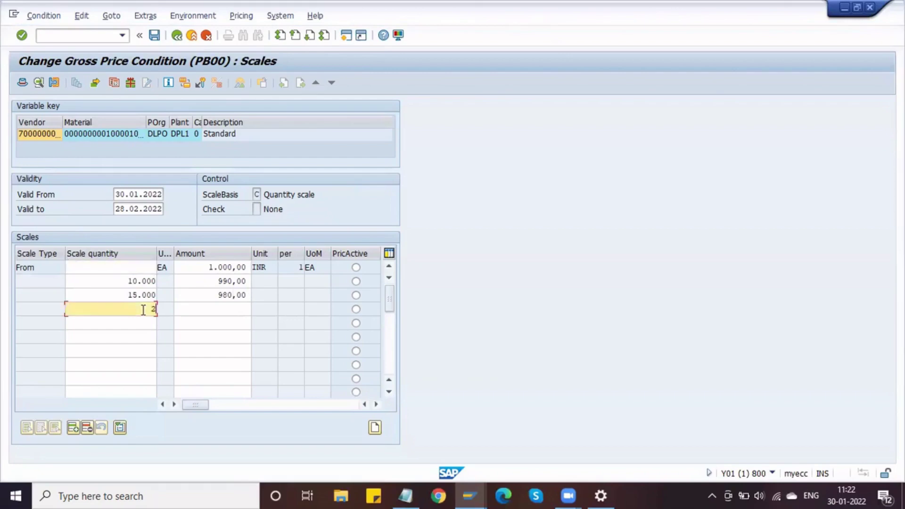
{"action": "type", "text": "0000"}
{"action": "key", "text": "Tab"}
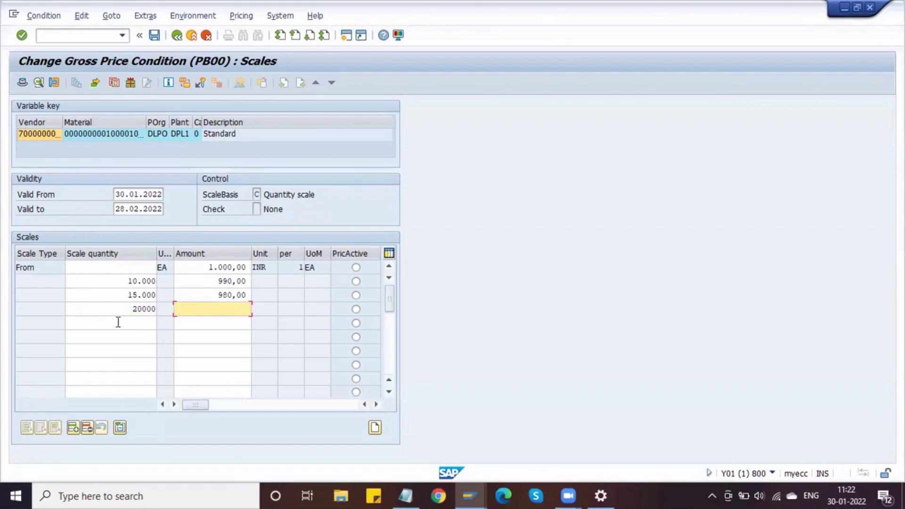
{"action": "type", "text": "970"}
{"action": "key", "text": "Return"}
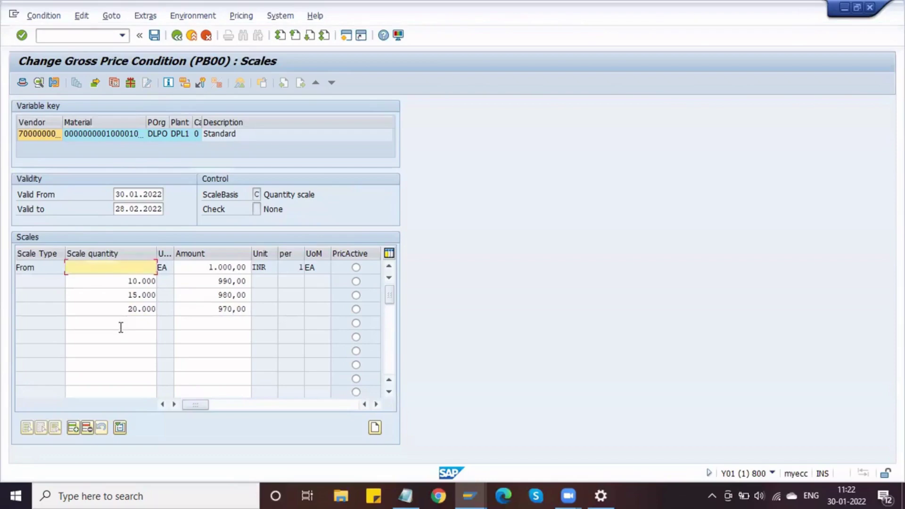
{"action": "left_click", "coordinate": [154, 37]}
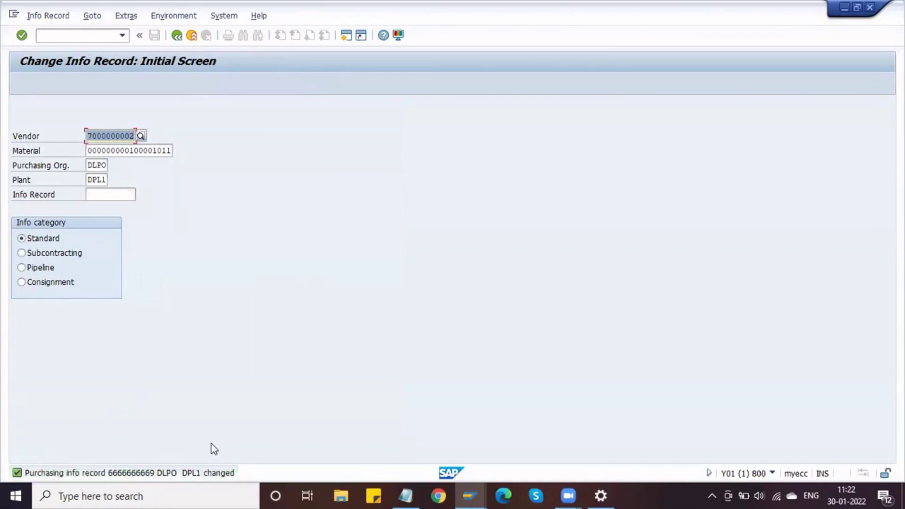
Start a purchase order with /oME21N and enter the vendor number copied from the notes.
{"action": "left_click", "coordinate": [73, 40]}
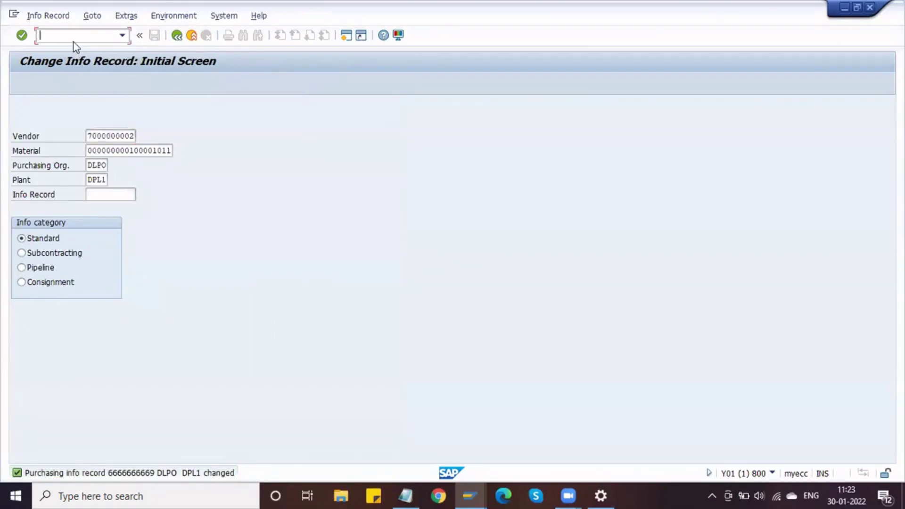
{"action": "type", "text": "/ome21n"}
{"action": "key", "text": "Return"}
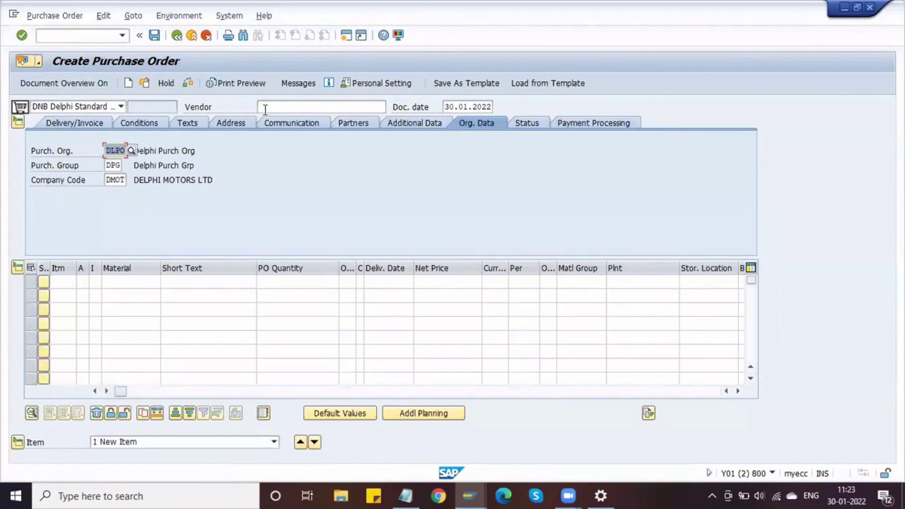
{"action": "left_click", "coordinate": [264, 110]}
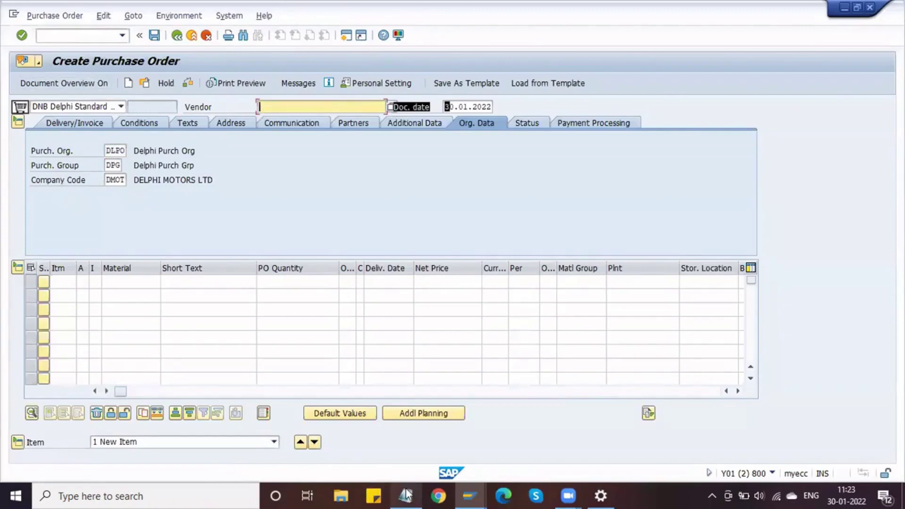
{"action": "left_click", "coordinate": [405, 494]}
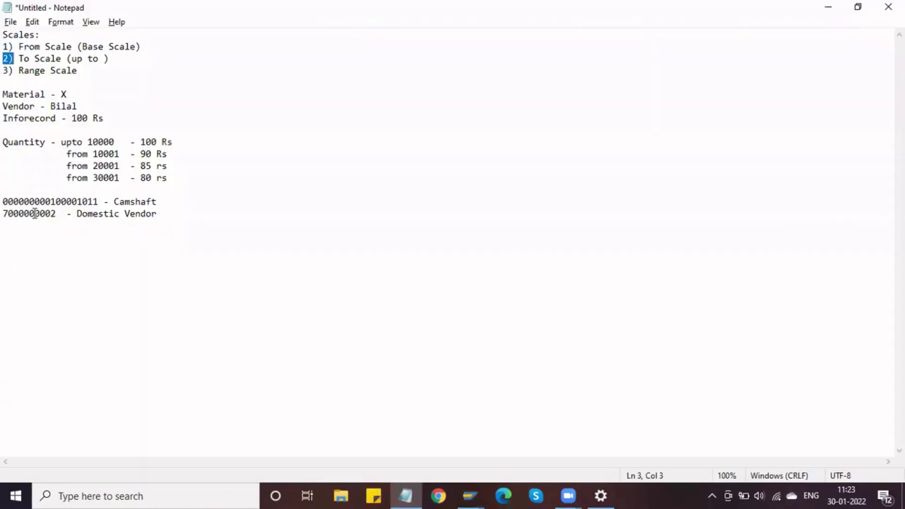
{"action": "double_click", "coordinate": [35, 214]}
{"action": "key", "text": "ctrl+c"}
{"action": "key", "text": "alt+Tab"}
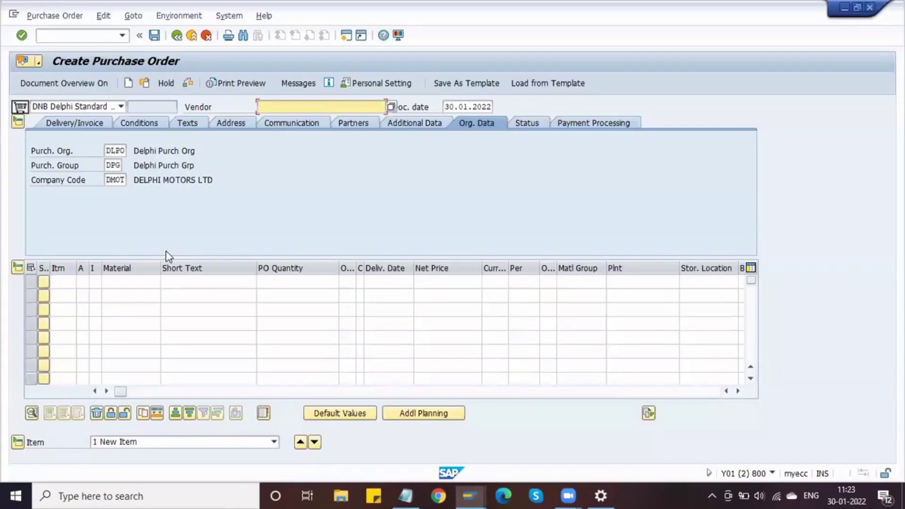
{"action": "key", "text": "ctrl+v"}
{"action": "key", "text": "Return"}
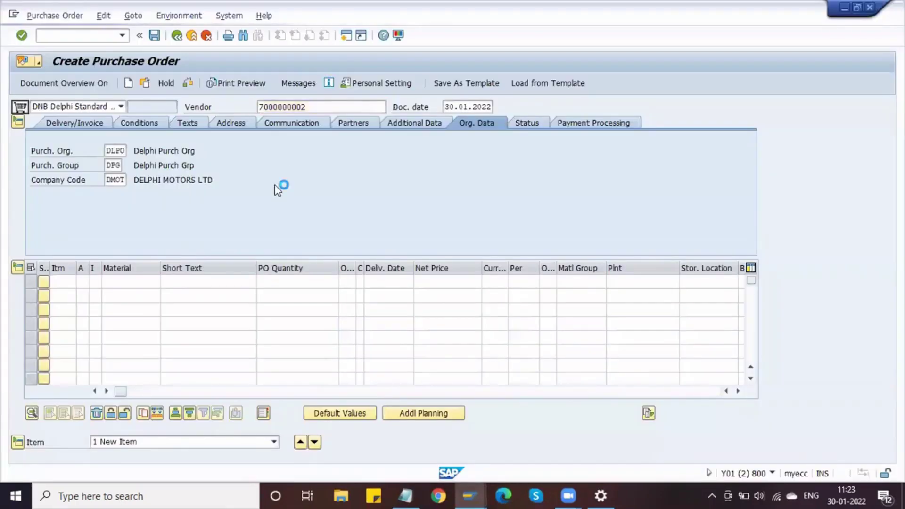
Add the Camshaft material from the notes as an item with quantity 10000.
{"action": "left_click", "coordinate": [132, 284]}
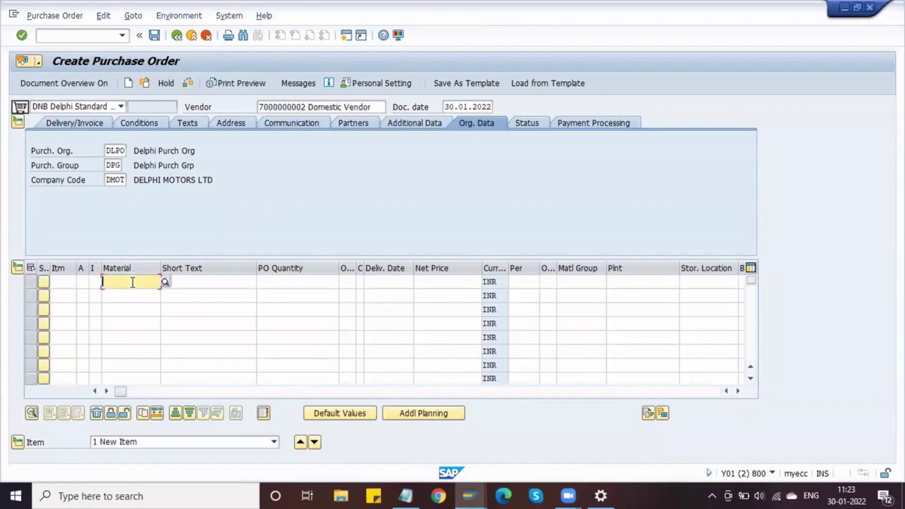
{"action": "key", "text": "alt+Tab"}
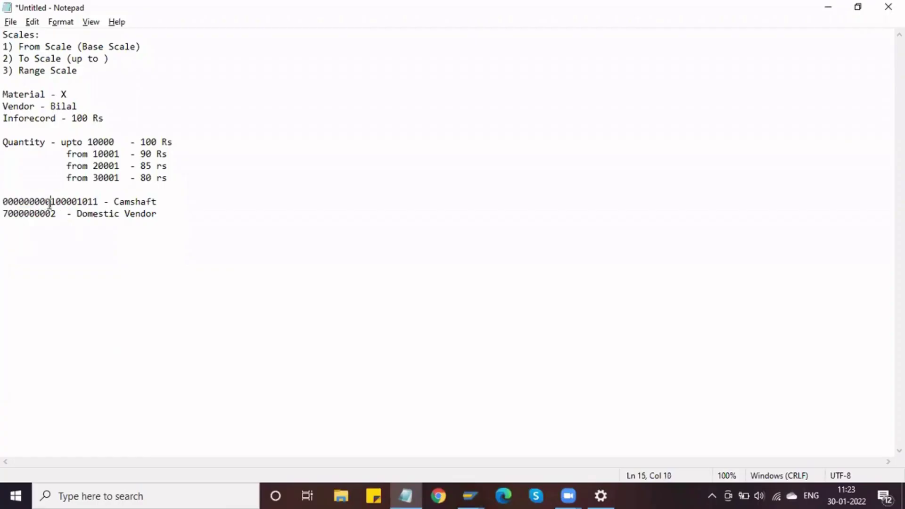
{"action": "double_click", "coordinate": [49, 202]}
{"action": "key", "text": "ctrl+c"}
{"action": "key", "text": "alt+Tab"}
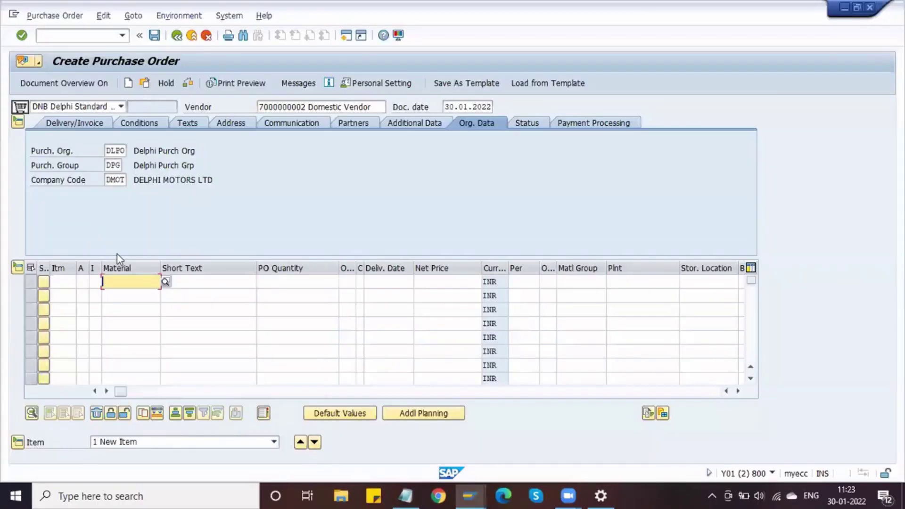
{"action": "key", "text": "ctrl+v"}
{"action": "key", "text": "Tab"}
{"action": "key", "text": "Tab"}
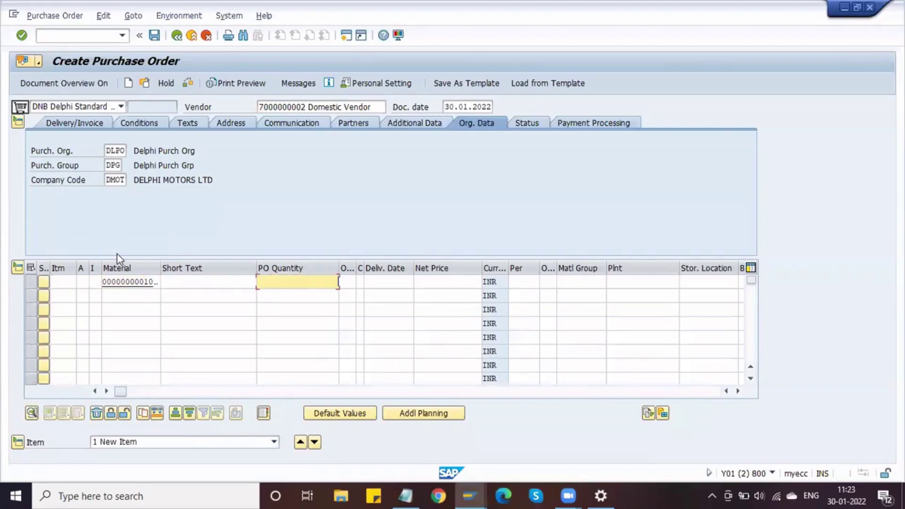
{"action": "type", "text": "1000"}
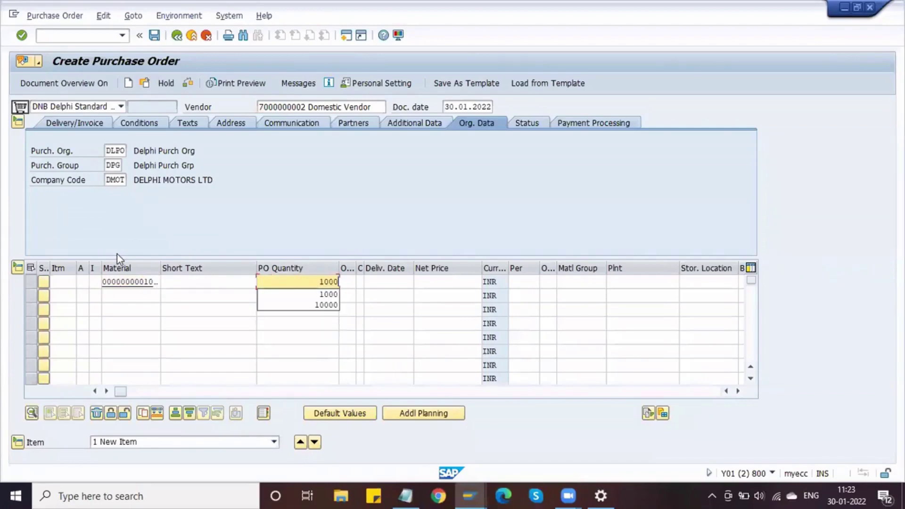
{"action": "type", "text": "0"}
{"action": "key", "text": "Tab"}
{"action": "key", "text": "Tab"}
{"action": "key", "text": "Tab"}
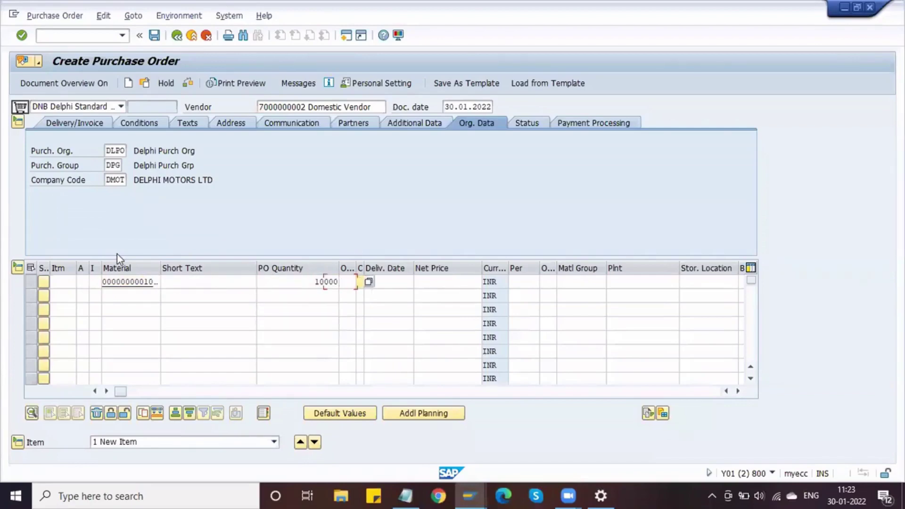
Set the item's plant to DPL1 and storage location S11 to get the 990,00 price.
{"action": "key", "text": "BackSpace"}
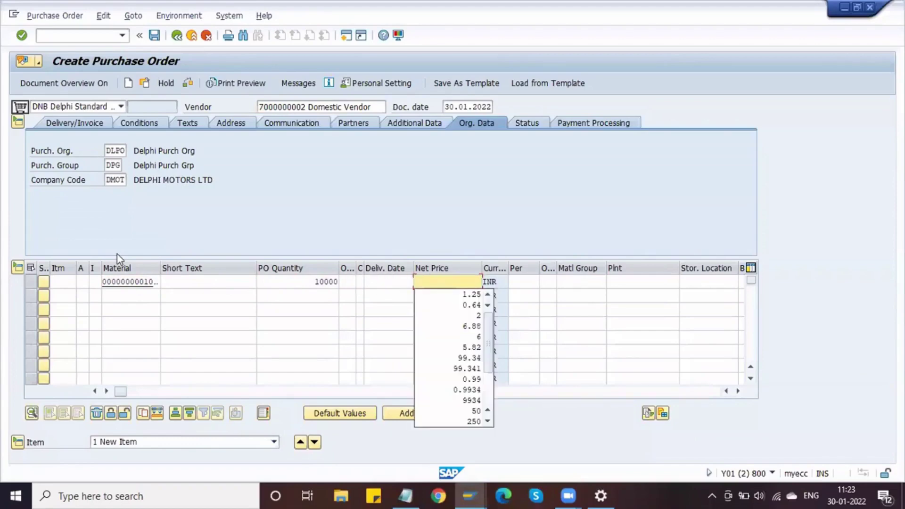
{"action": "key", "text": "Tab"}
{"action": "key", "text": "Tab"}
{"action": "key", "text": "Tab"}
{"action": "key", "text": "Tab"}
{"action": "key", "text": "Tab"}
{"action": "key", "text": "BackSpace"}
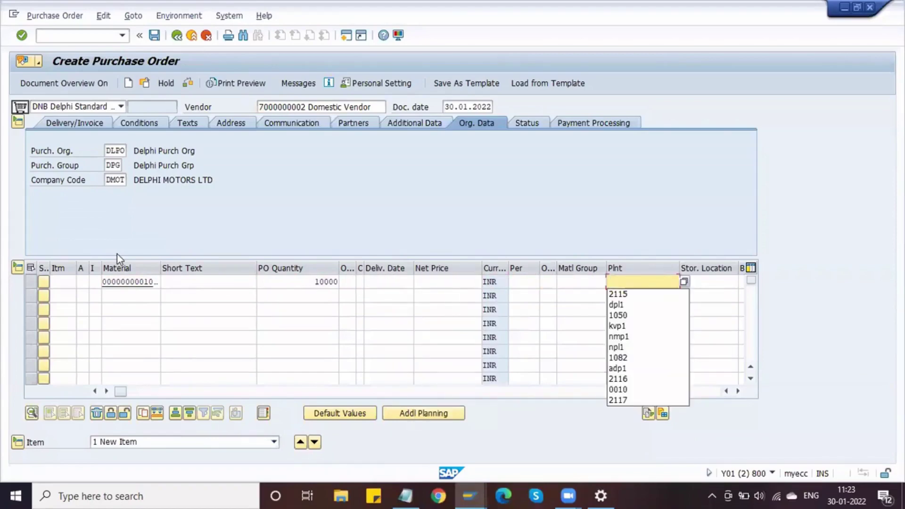
{"action": "key", "text": "Down"}
{"action": "key", "text": "Down"}
{"action": "key", "text": "Return"}
{"action": "key", "text": "Tab"}
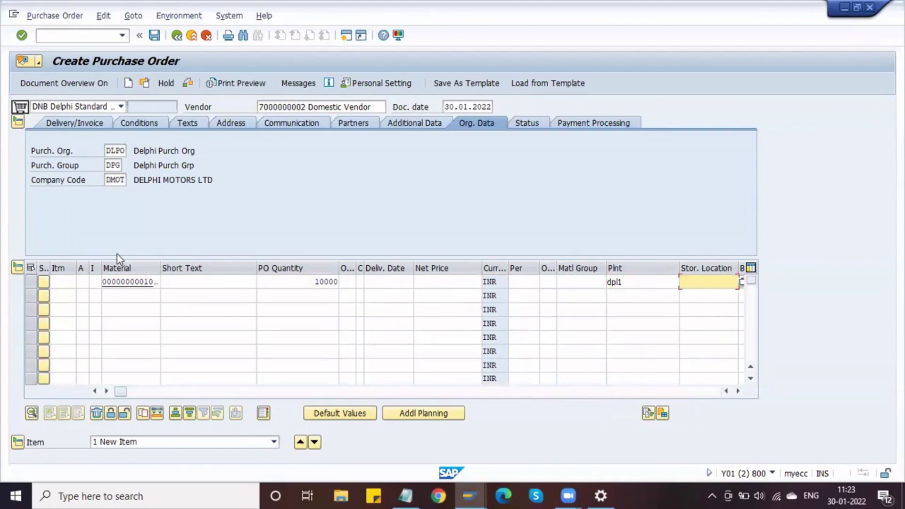
{"action": "type", "text": "s11"}
{"action": "key", "text": "Return"}
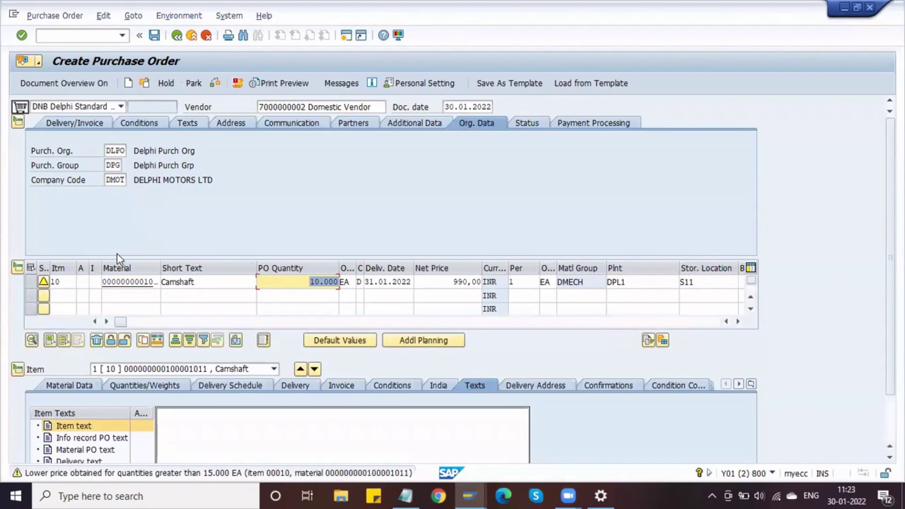
{"action": "left_click", "coordinate": [307, 283]}
{"action": "left_click", "coordinate": [430, 285]}
{"action": "left_click_drag", "start_coordinate": [430, 287], "coordinate": [483, 288]}
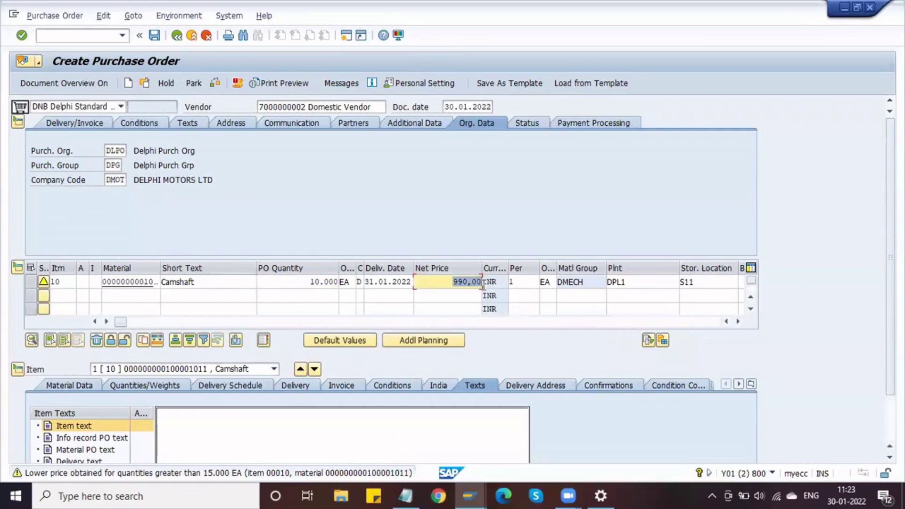
{"action": "left_click", "coordinate": [484, 288]}
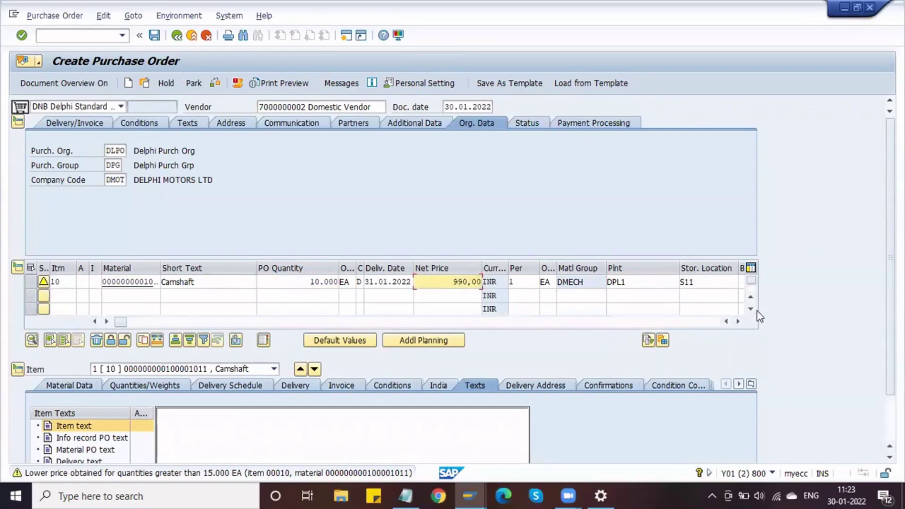
{"action": "left_click", "coordinate": [738, 322]}
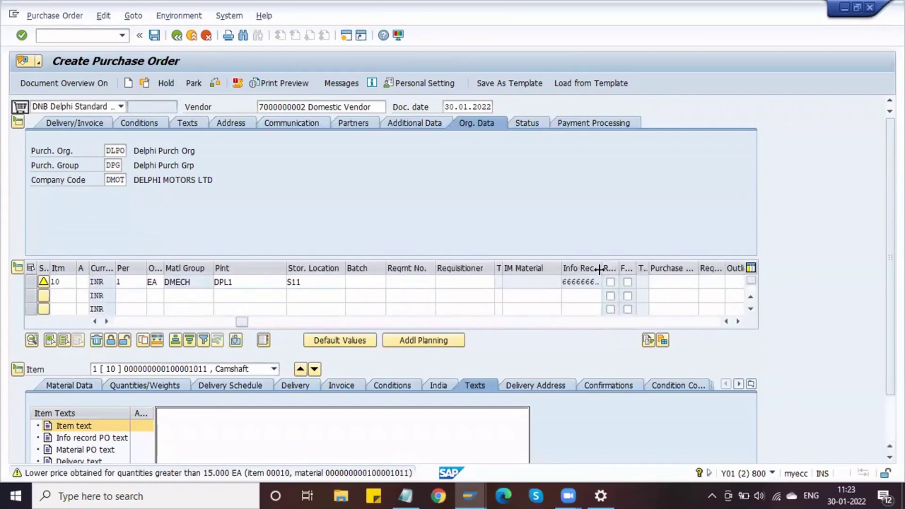
{"action": "left_click_drag", "start_coordinate": [600, 267], "coordinate": [561, 282]}
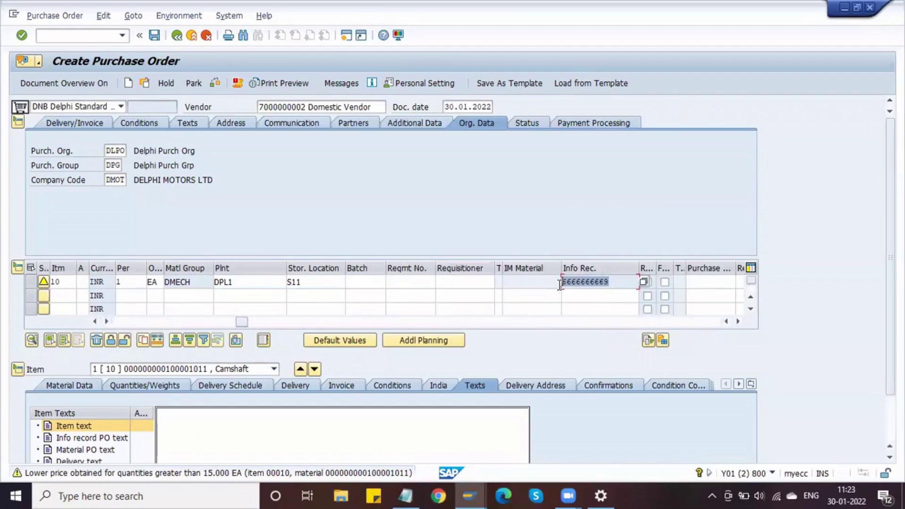
{"action": "key", "text": "alt+Tab"}
{"action": "key", "text": "alt+Tab"}
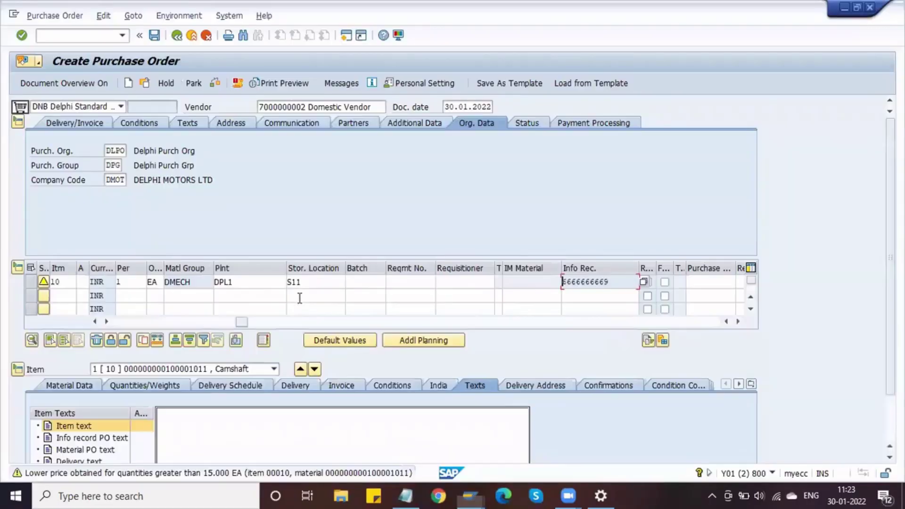
{"action": "key", "text": "alt+Tab"}
{"action": "key", "text": "alt+Tab"}
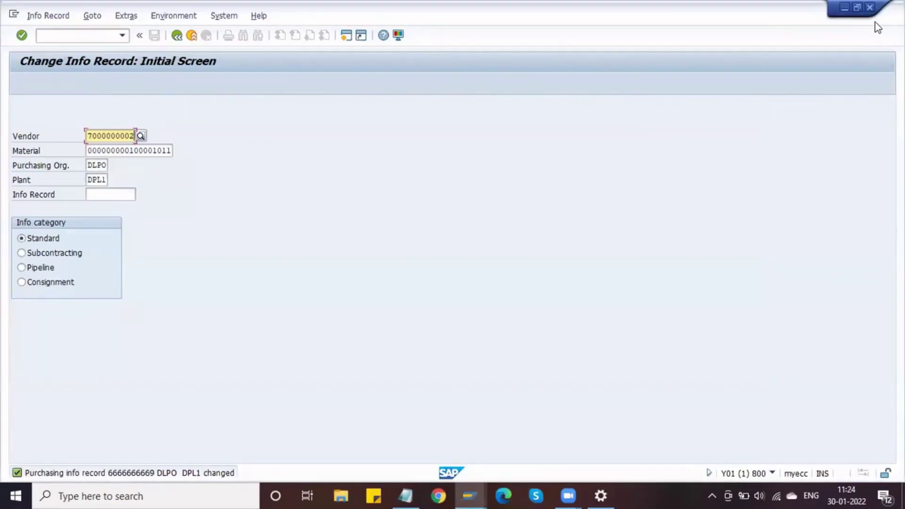
Open the item's info record and view its PB00 scales, such as 10.000 at 990,00.
{"action": "left_click", "coordinate": [871, 9]}
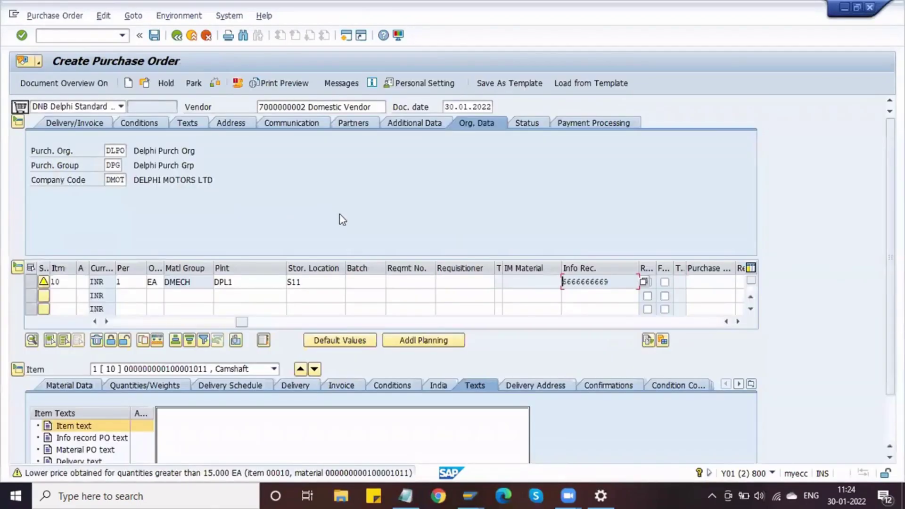
{"action": "double_click", "coordinate": [603, 282]}
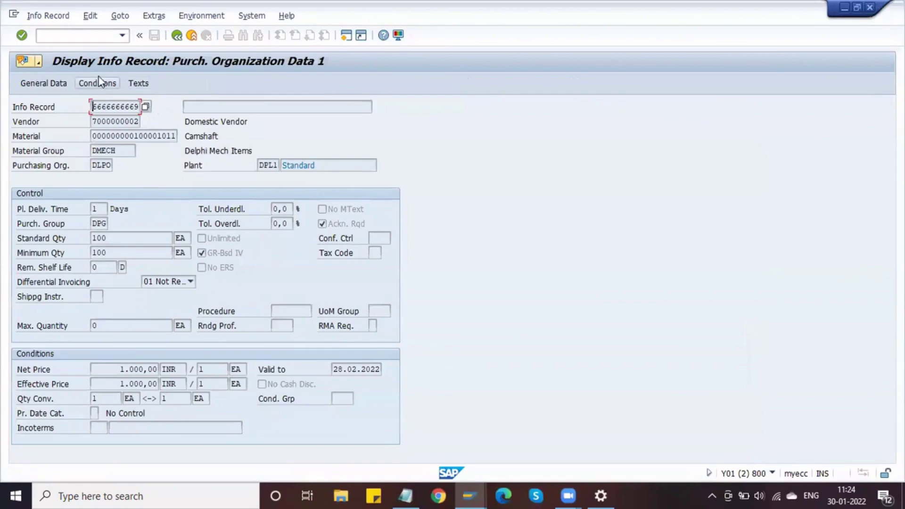
{"action": "left_click", "coordinate": [98, 81]}
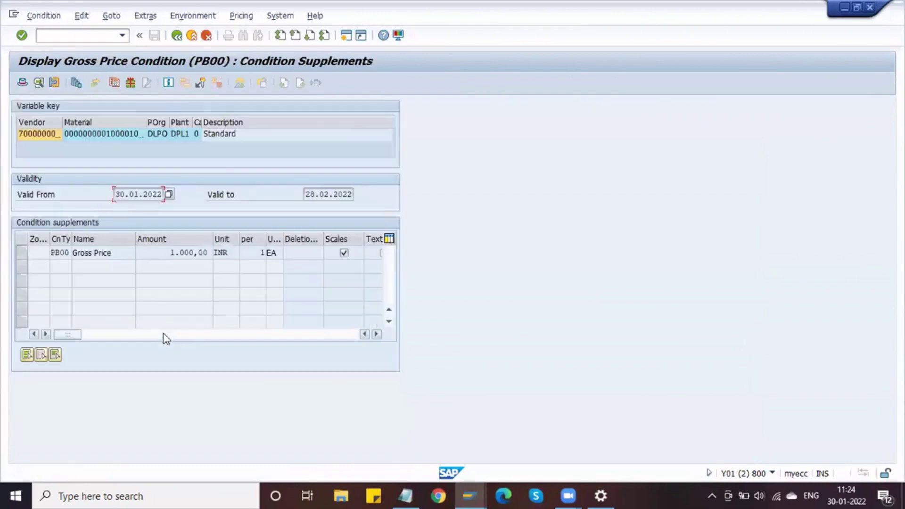
{"action": "left_click", "coordinate": [22, 254]}
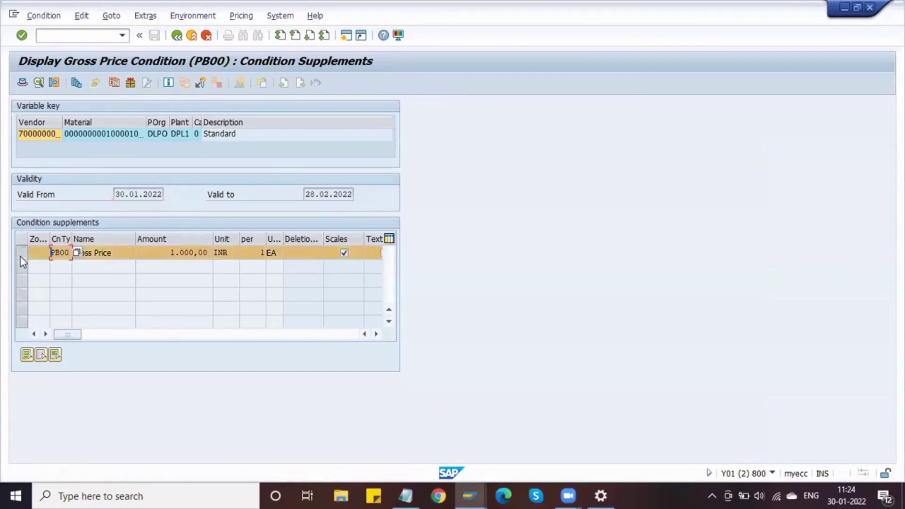
{"action": "left_click", "coordinate": [77, 83]}
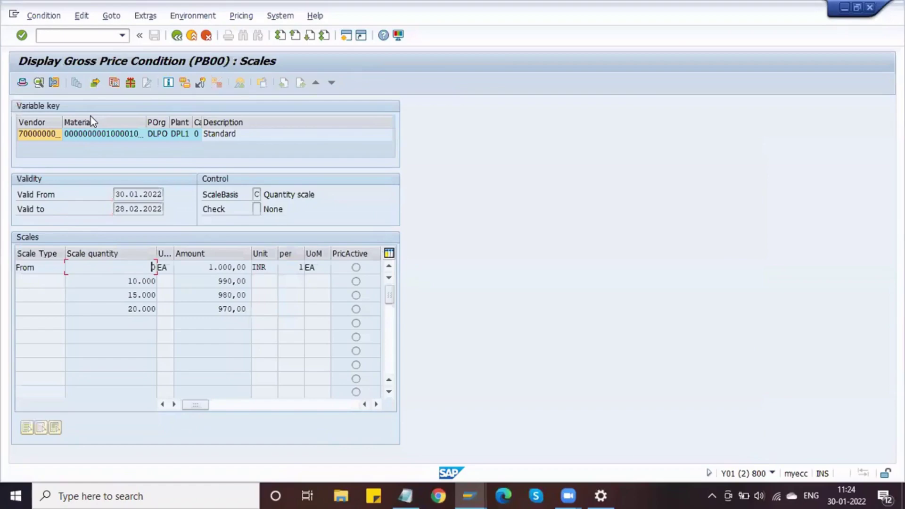
{"action": "left_click", "coordinate": [116, 280]}
{"action": "left_click", "coordinate": [216, 282]}
{"action": "key", "text": "alt+Tab"}
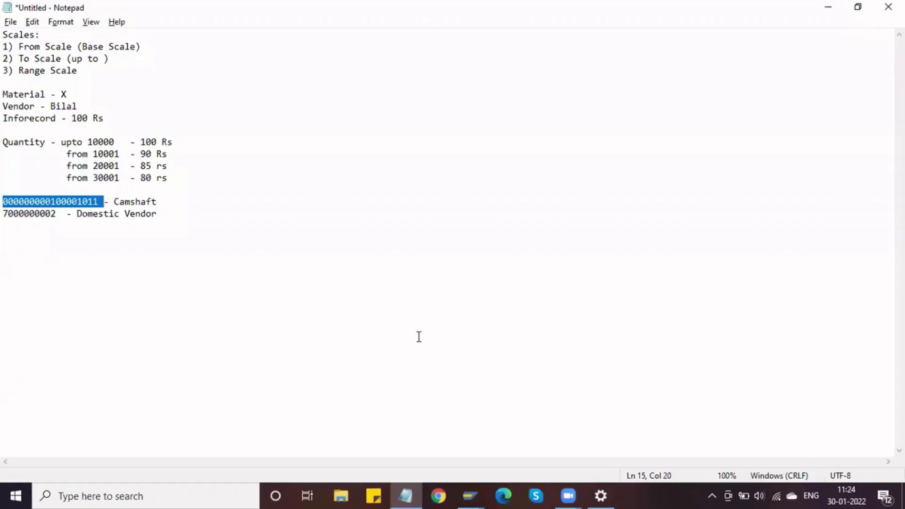
{"action": "key", "text": "alt+Tab"}
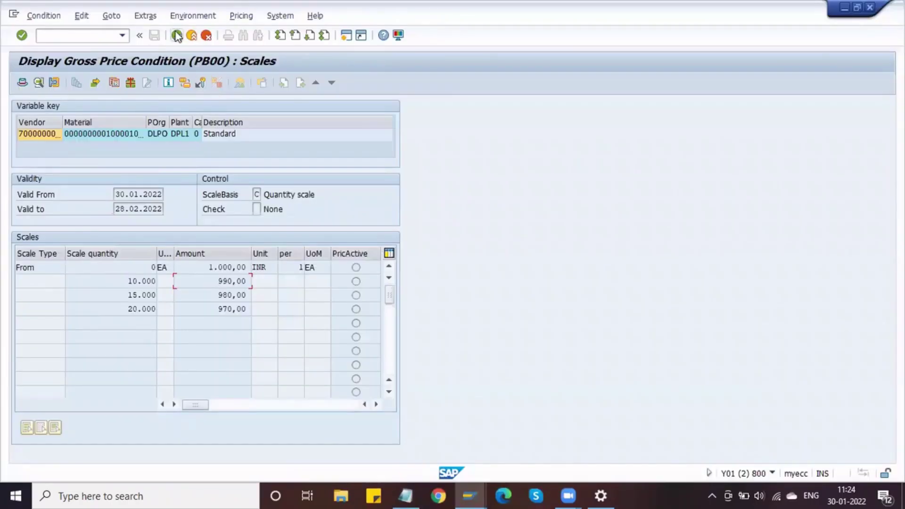
Back out of the info record screens to the Create Purchase Order screen.
{"action": "left_click", "coordinate": [176, 35]}
{"action": "left_click", "coordinate": [177, 36]}
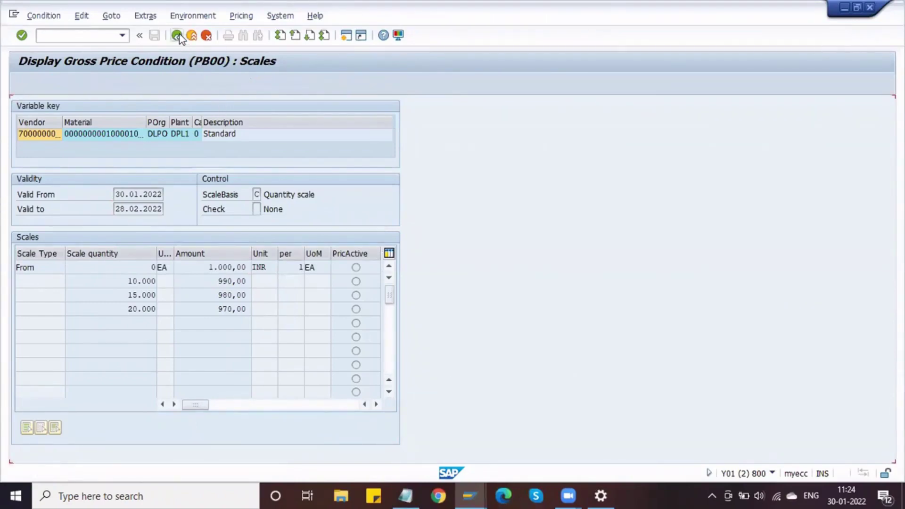
{"action": "left_click", "coordinate": [177, 36]}
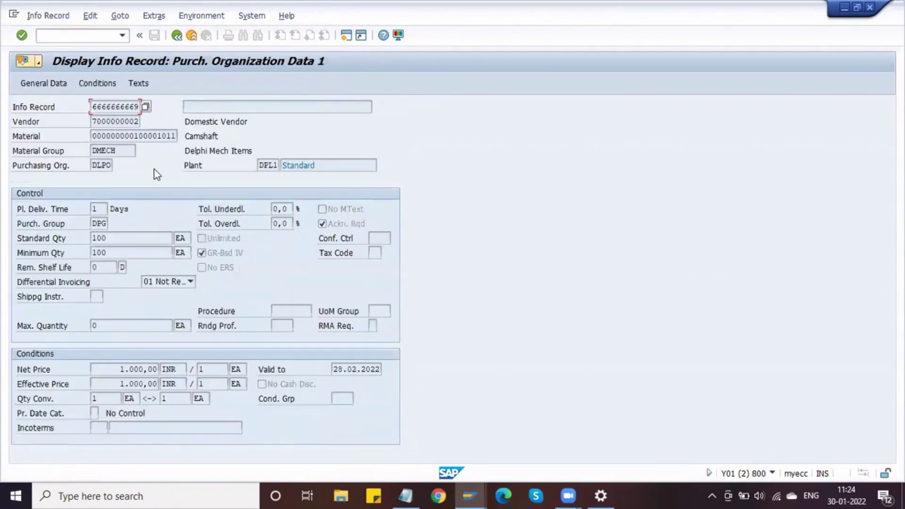
{"action": "left_click", "coordinate": [177, 35]}
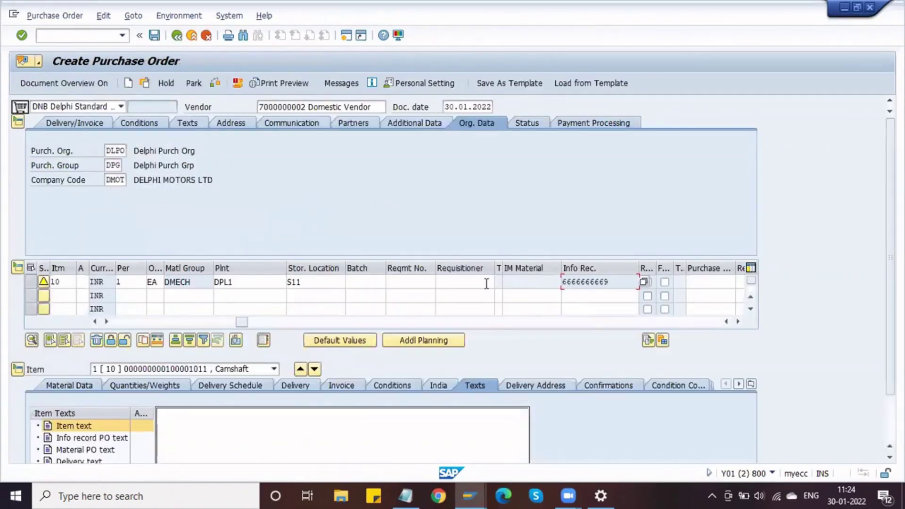
Enter a camshaft order quantity of 9999 and reprice the item.
{"action": "left_click", "coordinate": [127, 322]}
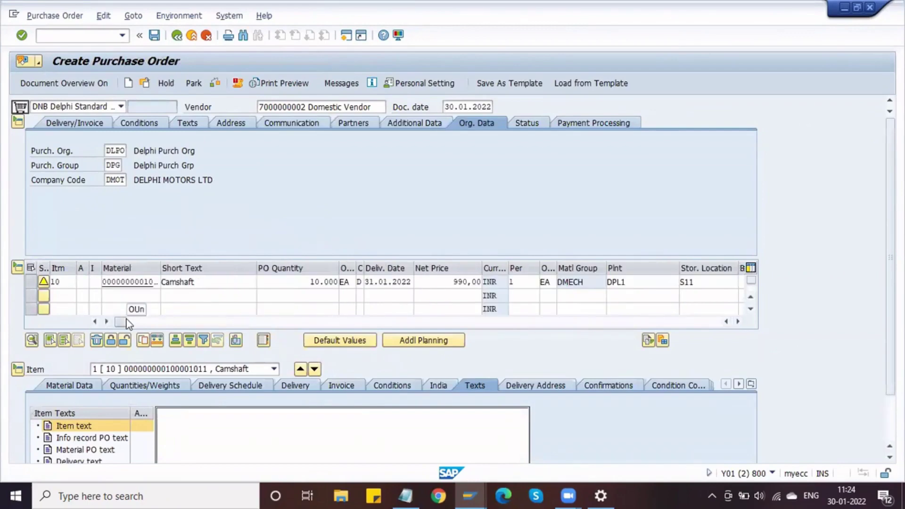
{"action": "double_click", "coordinate": [335, 281]}
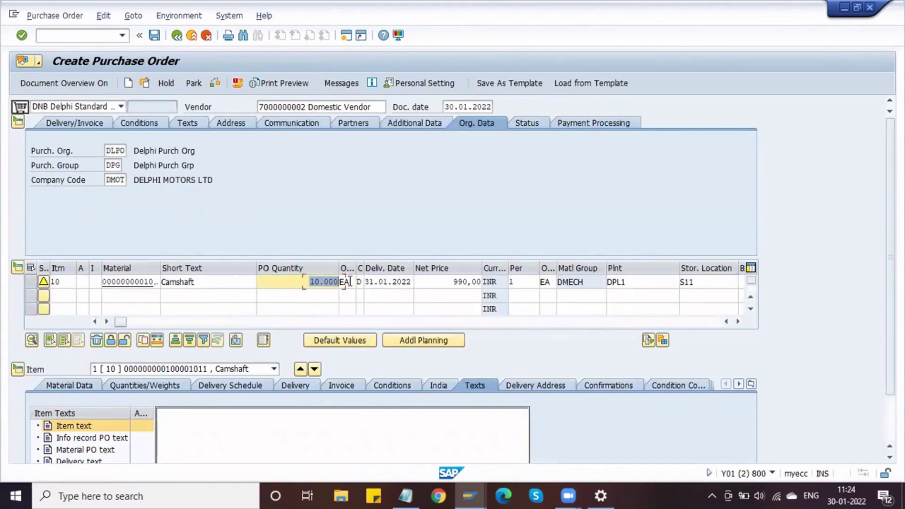
{"action": "type", "text": "9999"}
{"action": "key", "text": "Return"}
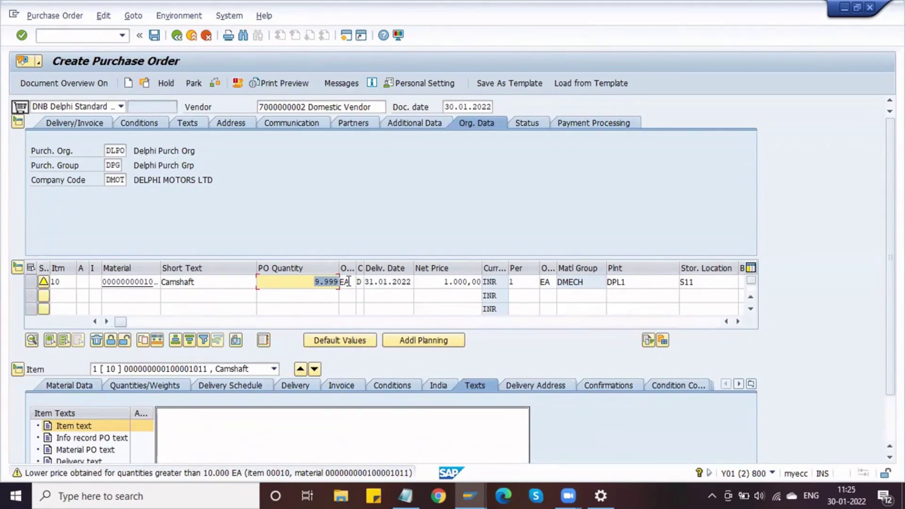
Try quantities 15000 and then 14999, checking how the net price changes.
{"action": "key", "text": "BackSpace"}
{"action": "type", "text": "15000"}
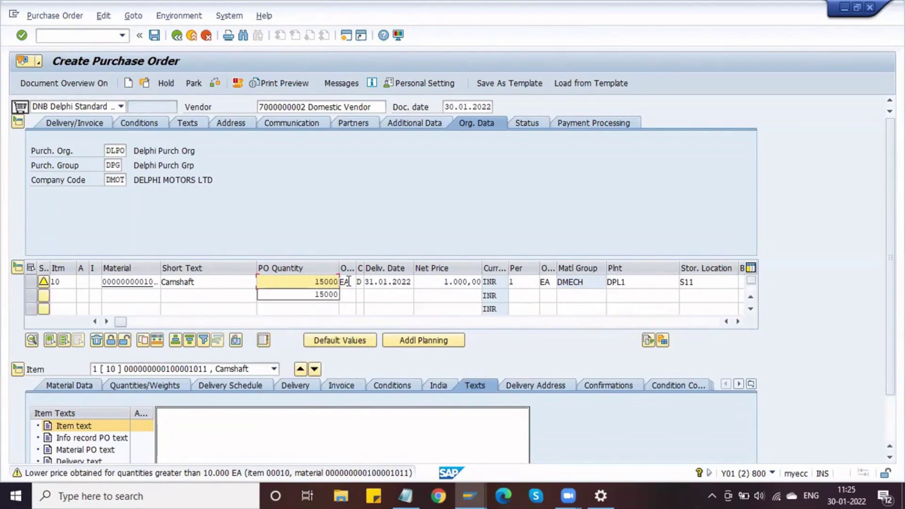
{"action": "key", "text": "Return"}
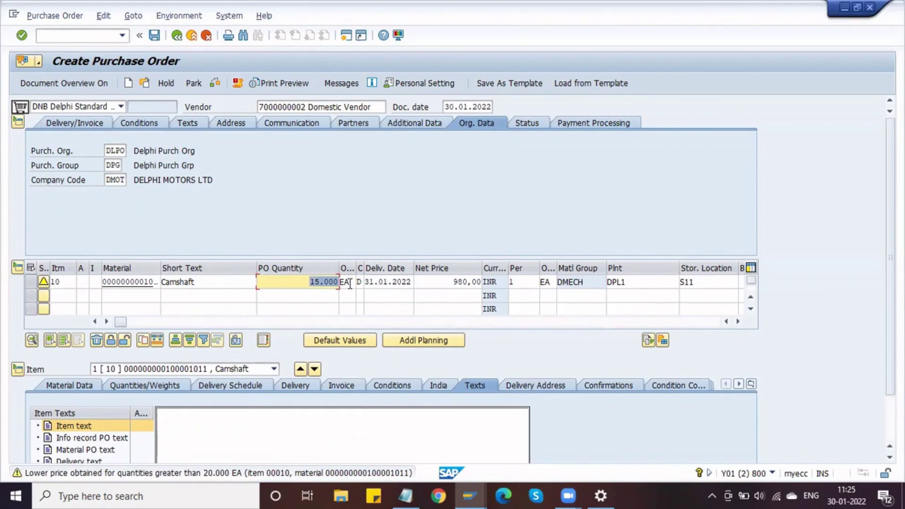
{"action": "type", "text": "14999"}
{"action": "key", "text": "Return"}
Set the quantity to 20000 and confirm the scaled net price of 970,00.
{"action": "type", "text": "20000"}
{"action": "key", "text": "Return"}
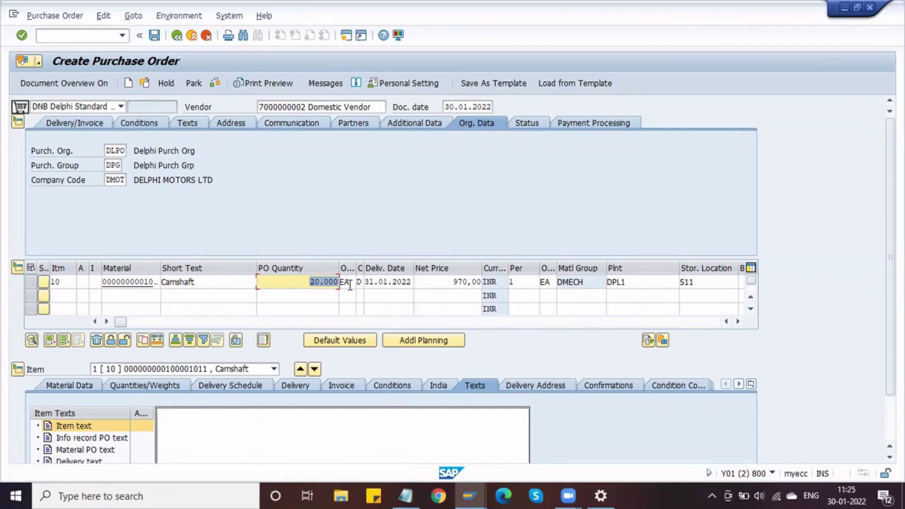
{"action": "left_click", "coordinate": [441, 283]}
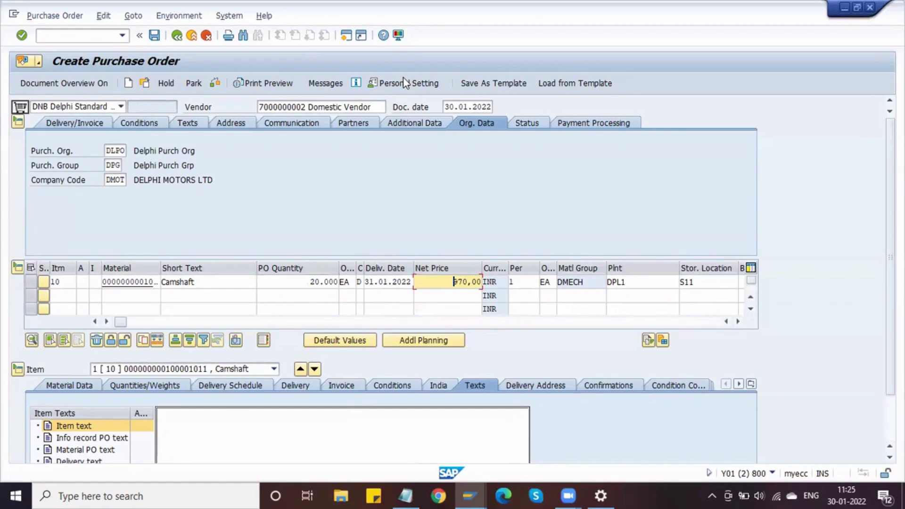
{"action": "left_click", "coordinate": [374, 281]}
{"action": "left_click", "coordinate": [321, 281]}
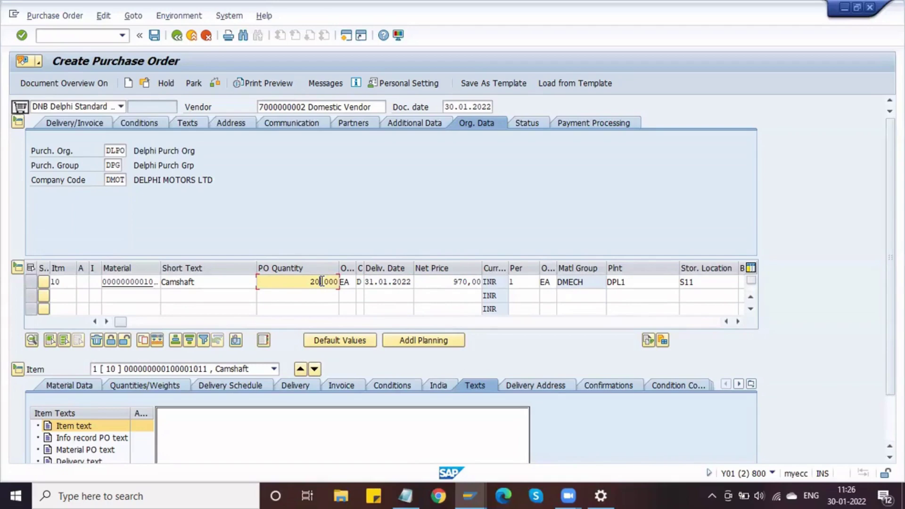
Order 20.000 EA of Camshaft on item 10, confirm the 970,00 net price, and go to Notepad.
{"action": "left_click", "coordinate": [394, 281]}
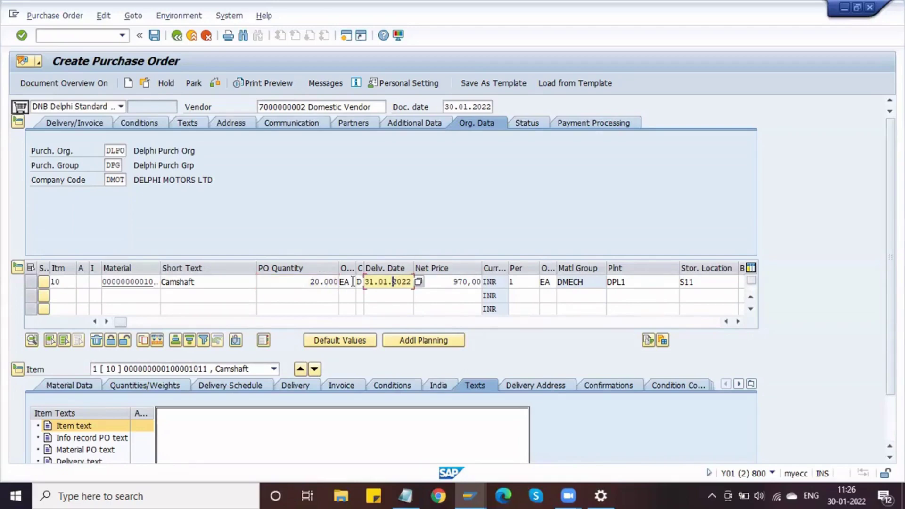
{"action": "left_click", "coordinate": [344, 281]}
{"action": "key", "text": "shift+Tab"}
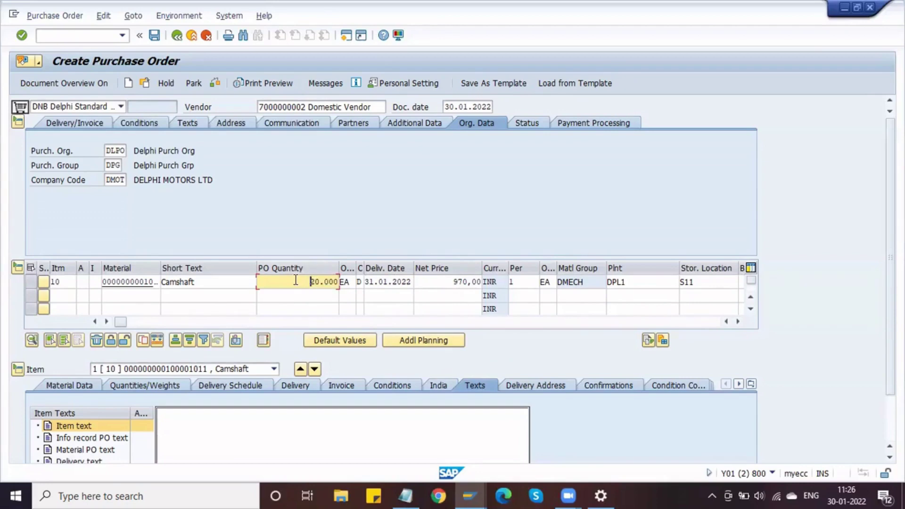
{"action": "left_click", "coordinate": [232, 281]}
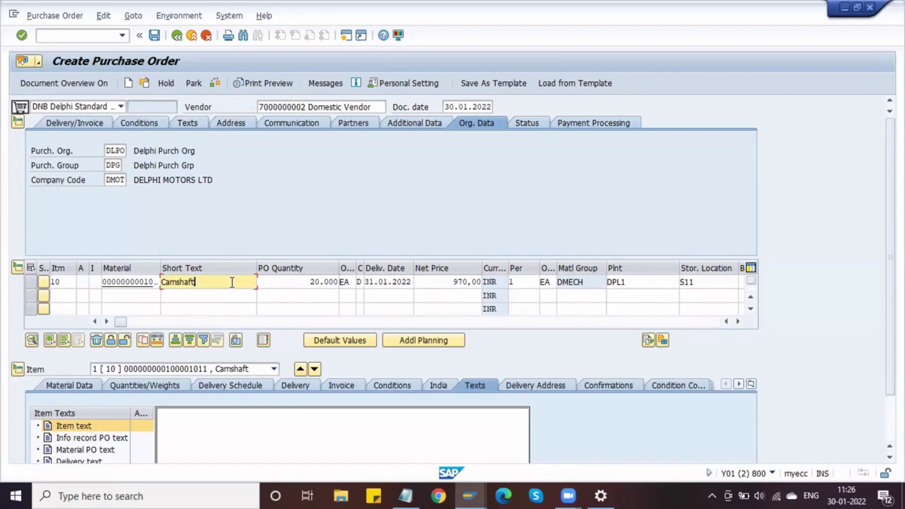
{"action": "left_click", "coordinate": [276, 283]}
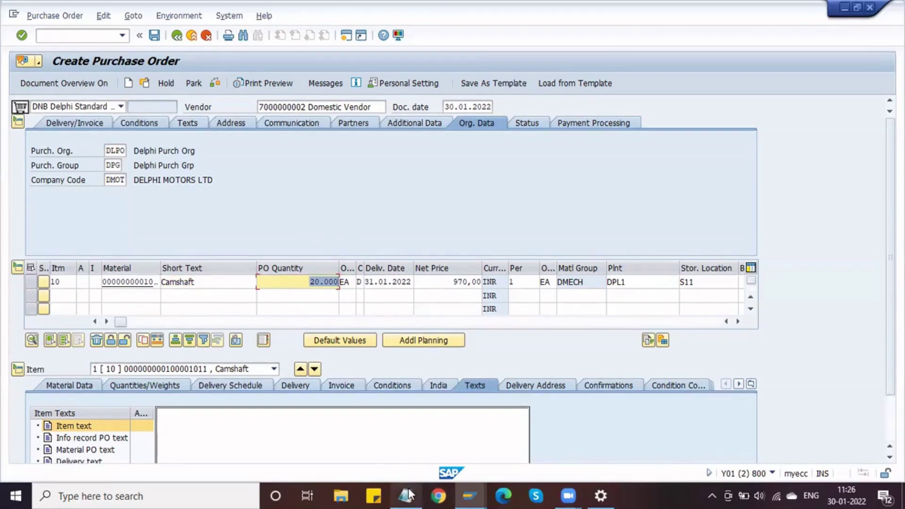
{"action": "key", "text": "alt+Tab"}
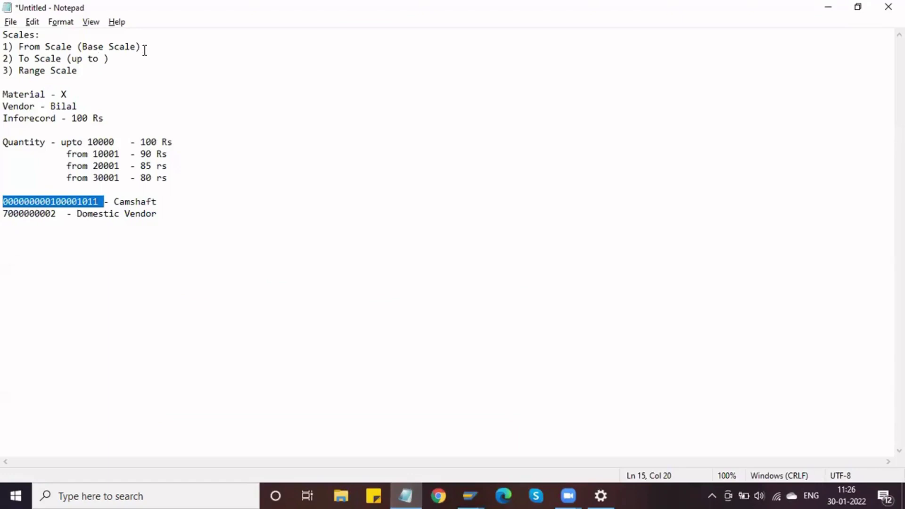
Select the 'To Scale (up to)' line in the Notepad notes.
{"action": "left_click", "coordinate": [143, 47]}
{"action": "key", "text": "Down"}
{"action": "key", "text": "Home"}
{"action": "key", "text": "ctrl+shift+Right"}
{"action": "key", "text": "ctrl+shift+Right"}
{"action": "key", "text": "shift+Left"}
{"action": "left_click_drag", "start_coordinate": [112, 58], "coordinate": [19, 59]}
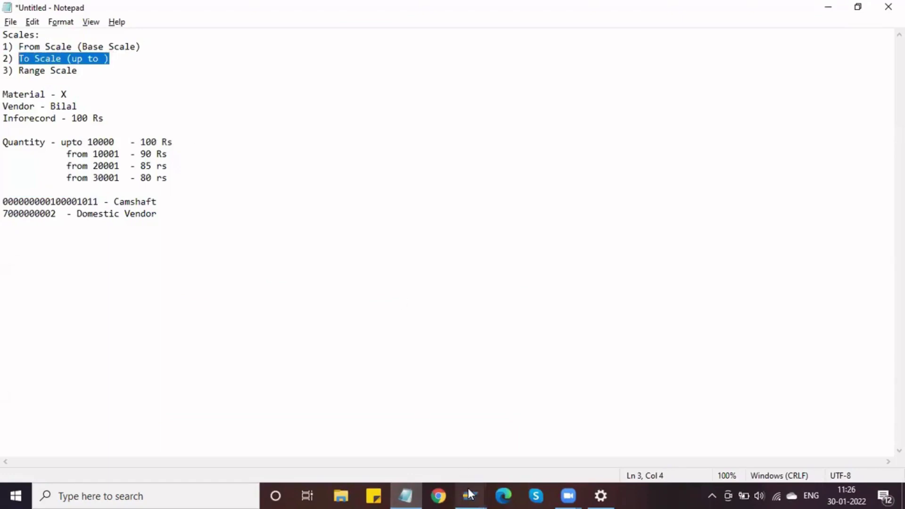
Back in SAP, start change info record with /nme12 and enter the vendor number.
{"action": "mouse_move", "coordinate": [468, 488]}
{"action": "left_click", "coordinate": [518, 437]}
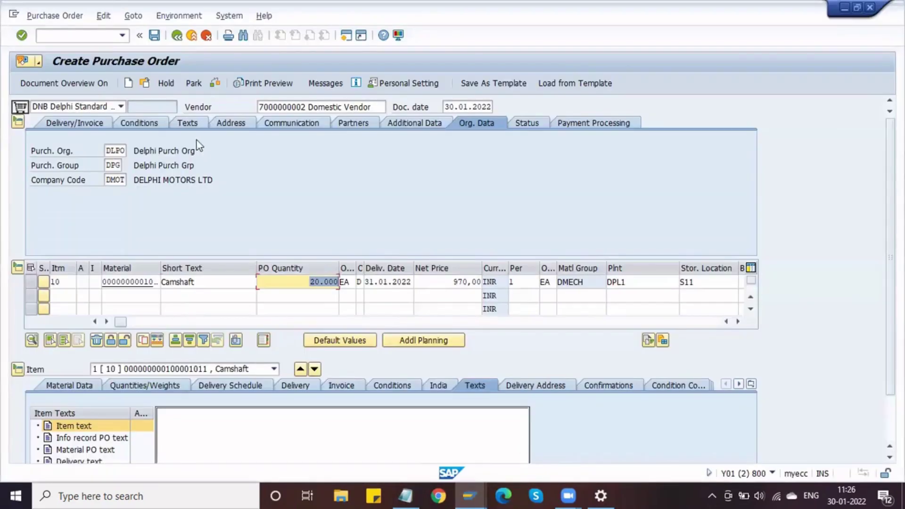
{"action": "left_click", "coordinate": [99, 35]}
{"action": "type", "text": "/nme12"}
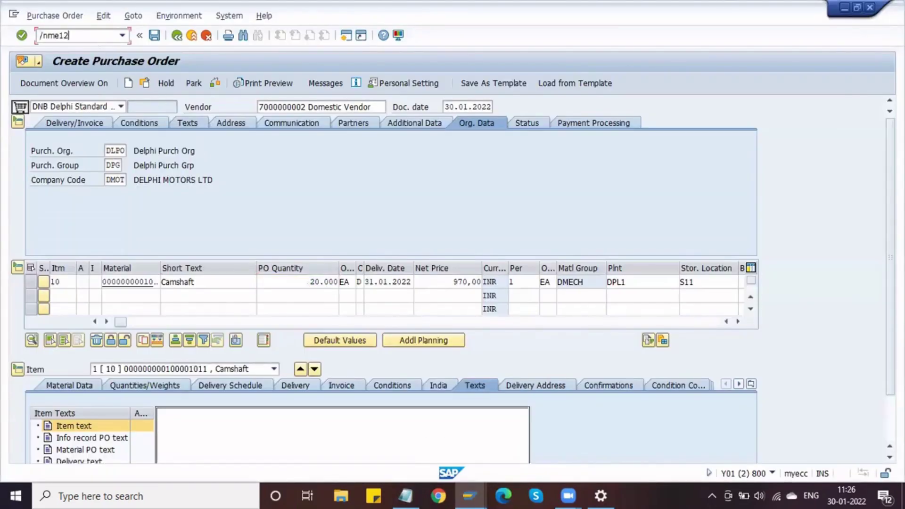
{"action": "key", "text": "Return"}
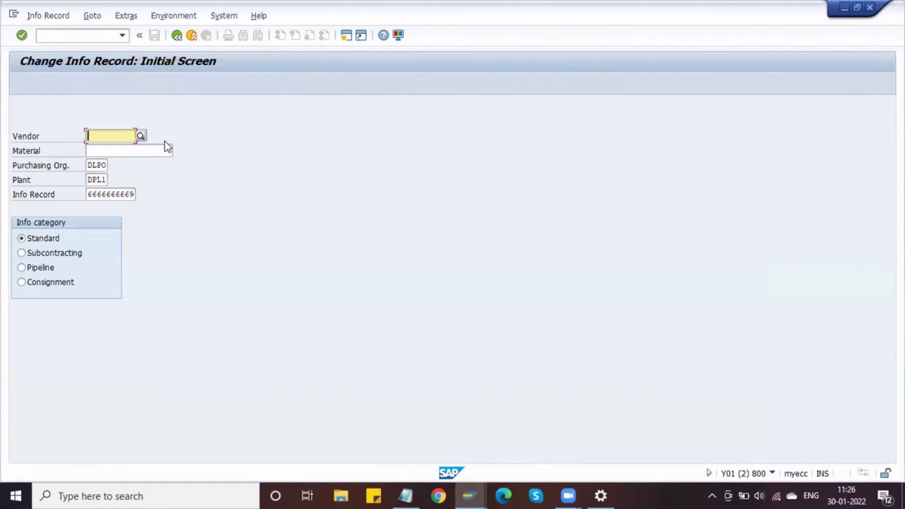
{"action": "type", "text": "7000000000"}
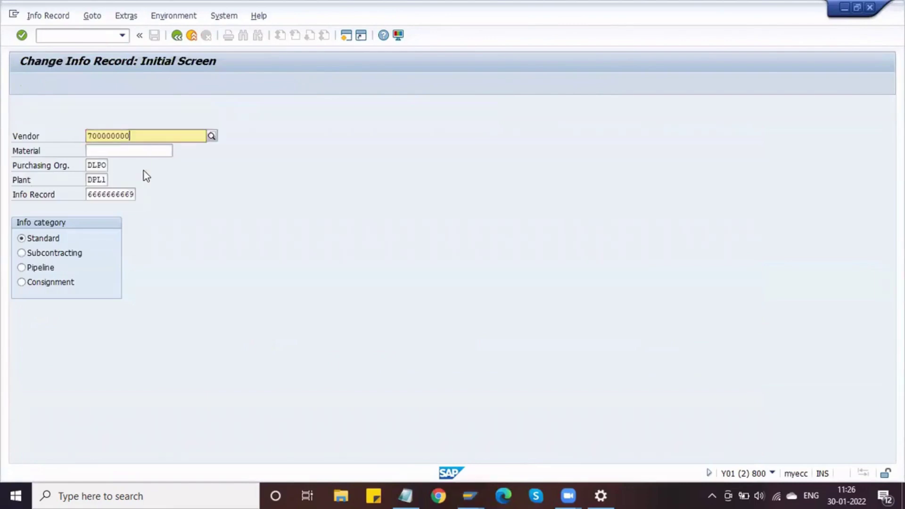
{"action": "key", "text": "Return"}
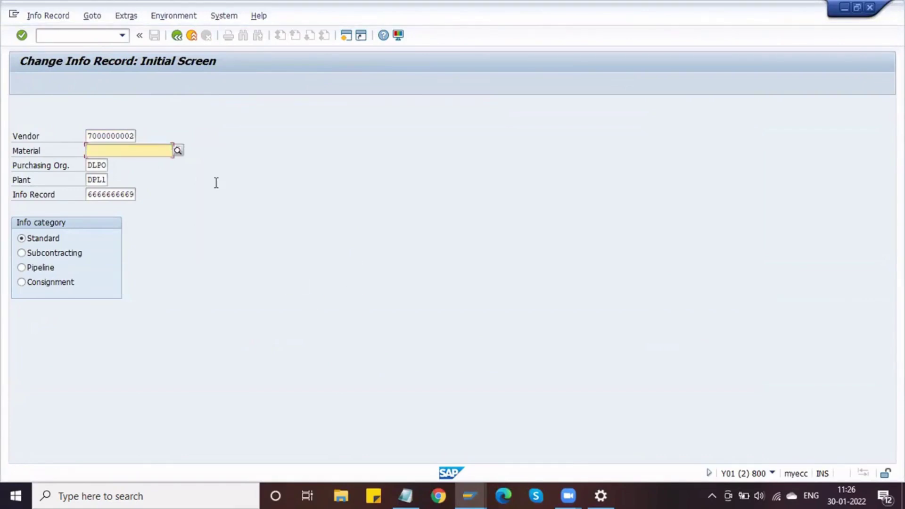
Copy the Camshaft material number from Notepad and paste it into Material.
{"action": "key", "text": "BackSpace"}
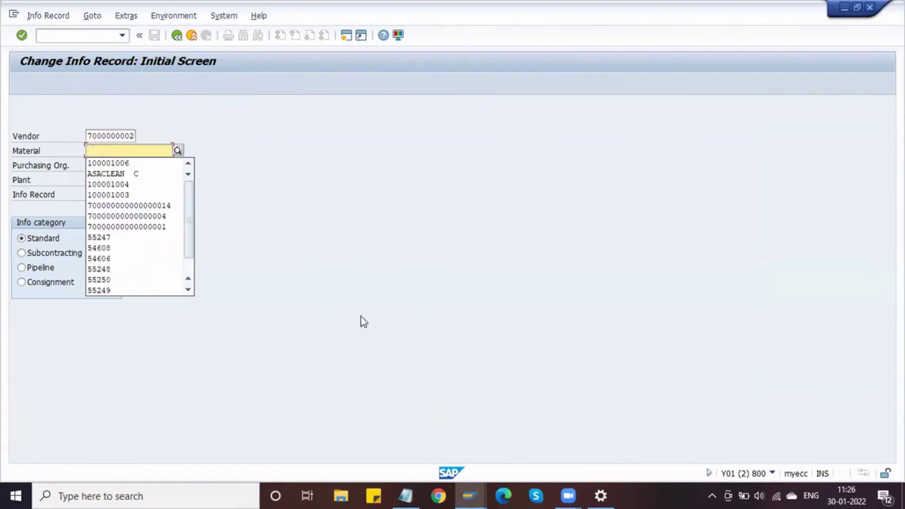
{"action": "left_click", "coordinate": [405, 496]}
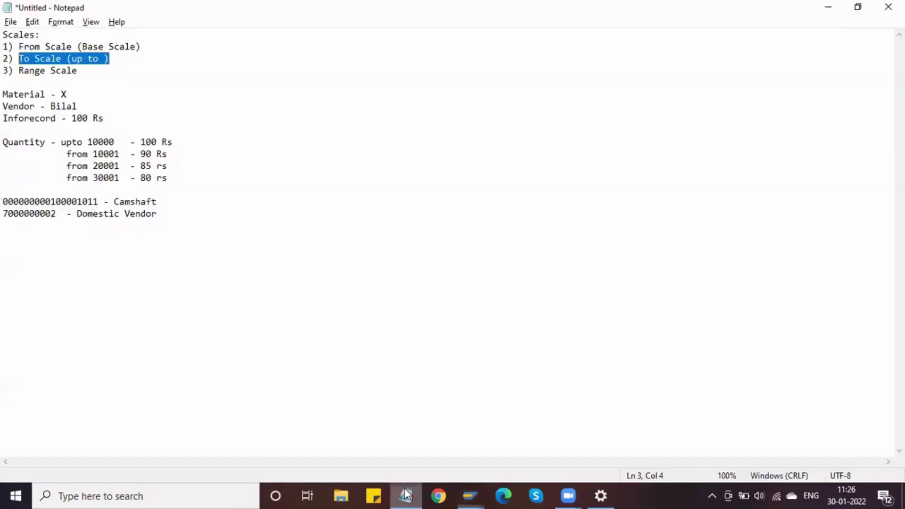
{"action": "double_click", "coordinate": [43, 199]}
{"action": "key", "text": "ctrl+c"}
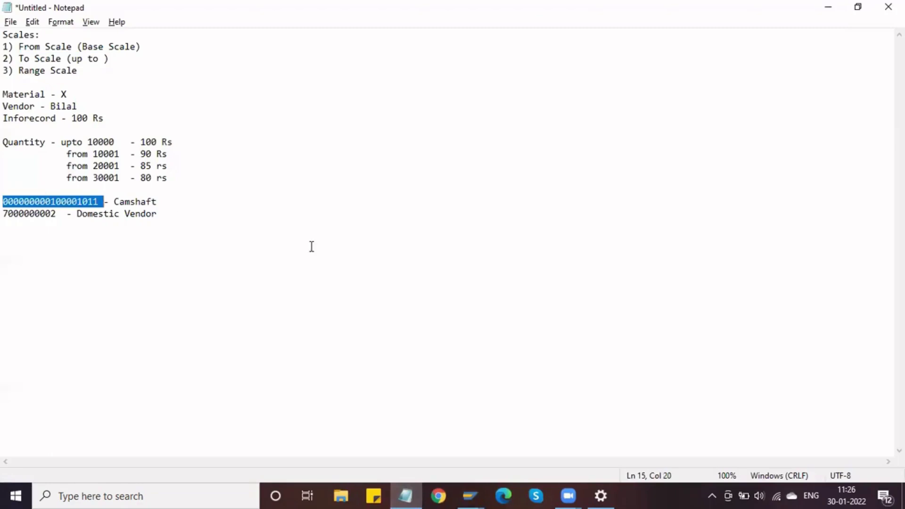
{"action": "key", "text": "alt+Tab"}
{"action": "key", "text": "ctrl+v"}
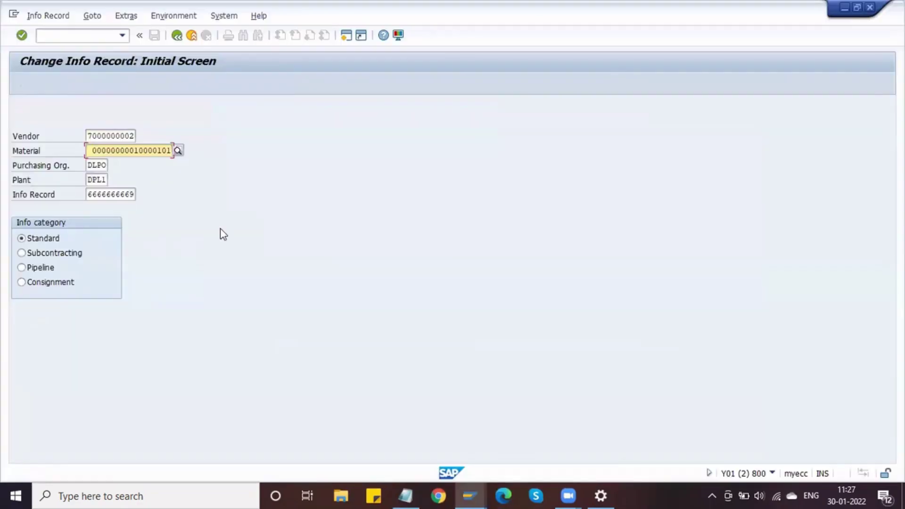
{"action": "key", "text": "shift+Tab"}
{"action": "key", "text": "Tab"}
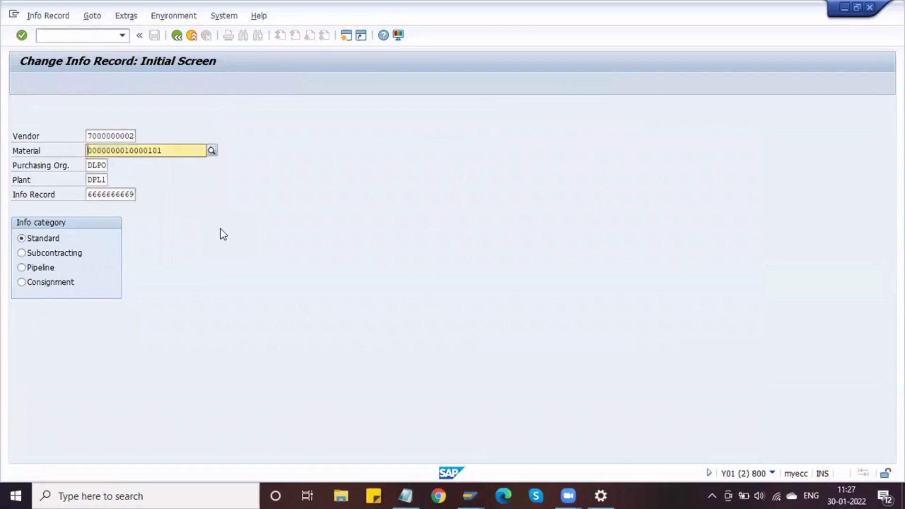
{"action": "key", "text": "Tab"}
{"action": "key", "text": "shift+Tab"}
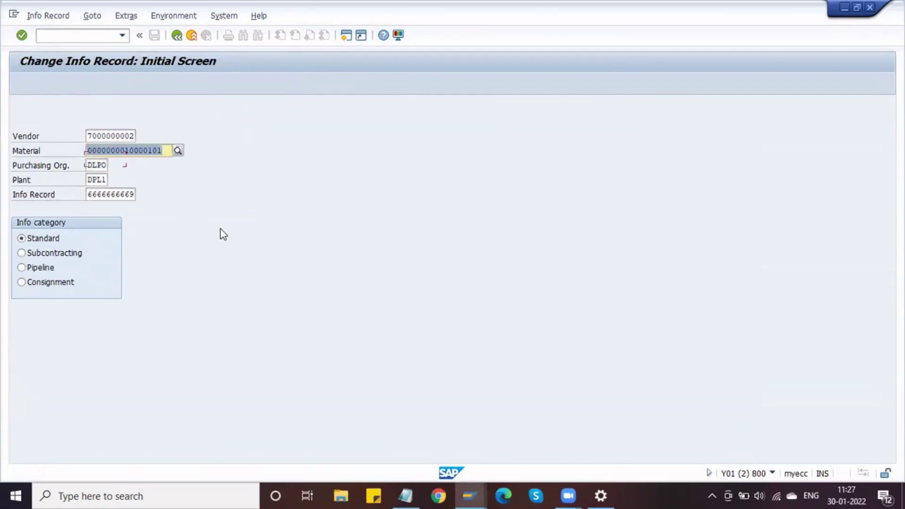
{"action": "key", "text": "Delete"}
{"action": "key", "text": "ctrl+v"}
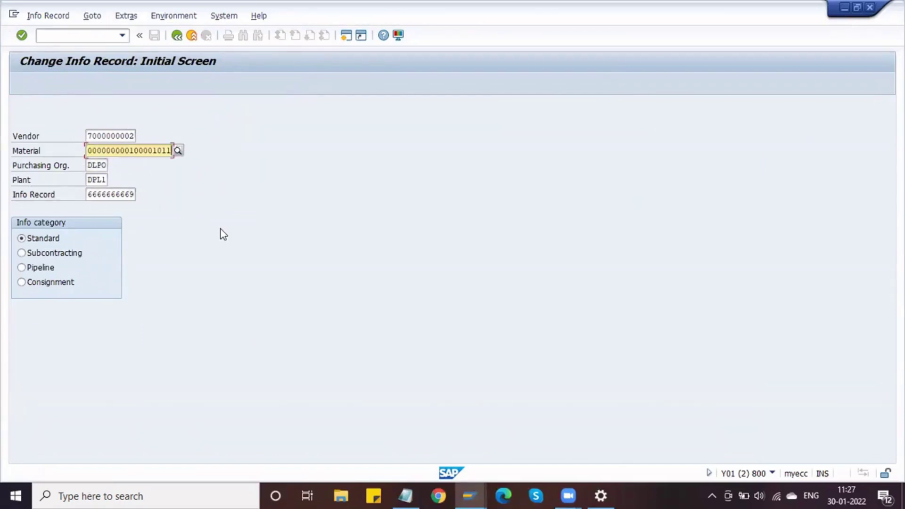
{"action": "key", "text": "Return"}
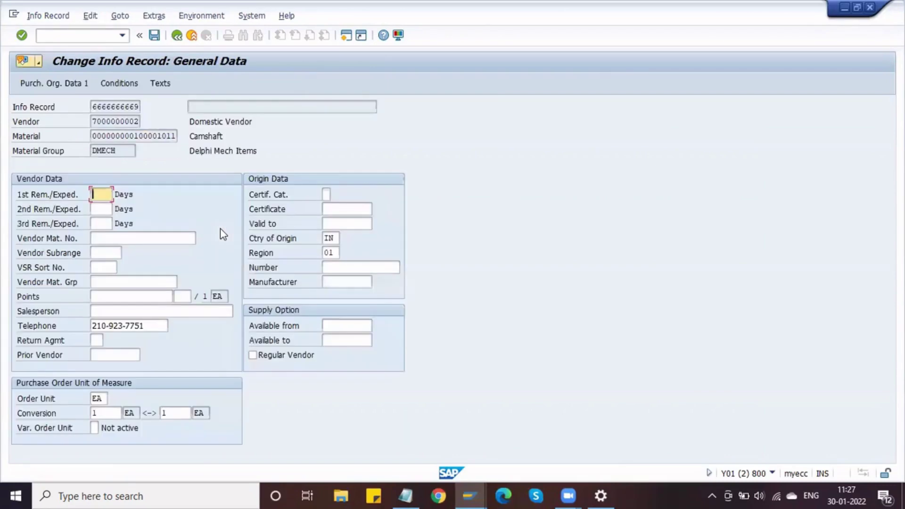
Open the PB00 condition for validity 30.01.2022–28.02.2022 and display its quantity scales.
{"action": "left_click", "coordinate": [127, 85]}
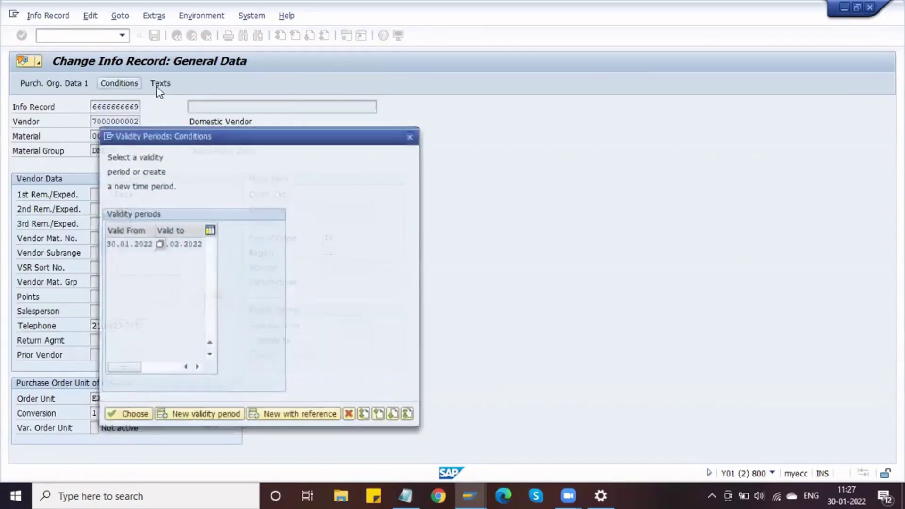
{"action": "left_click", "coordinate": [129, 415]}
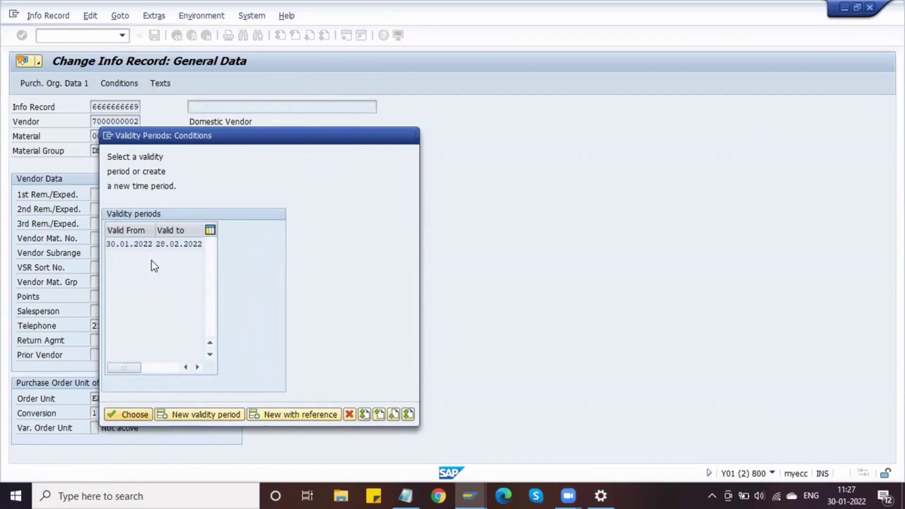
{"action": "double_click", "coordinate": [151, 245]}
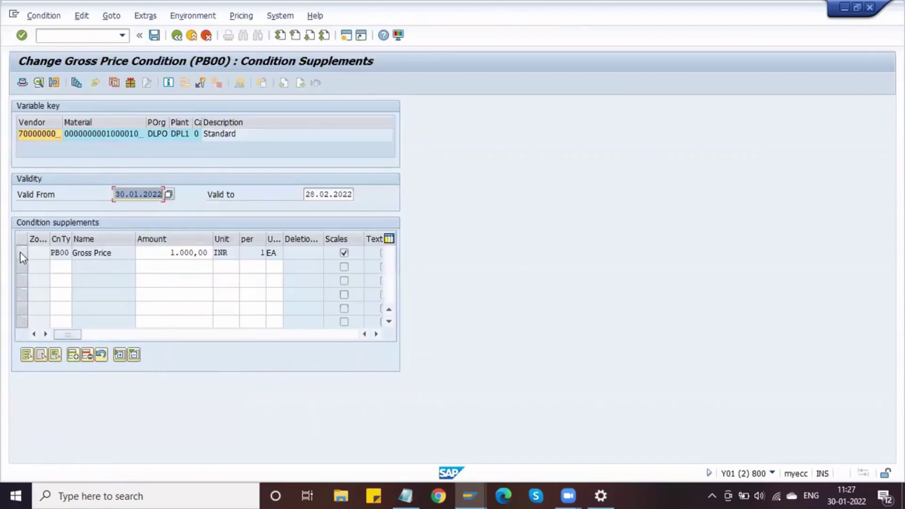
{"action": "left_click", "coordinate": [22, 253]}
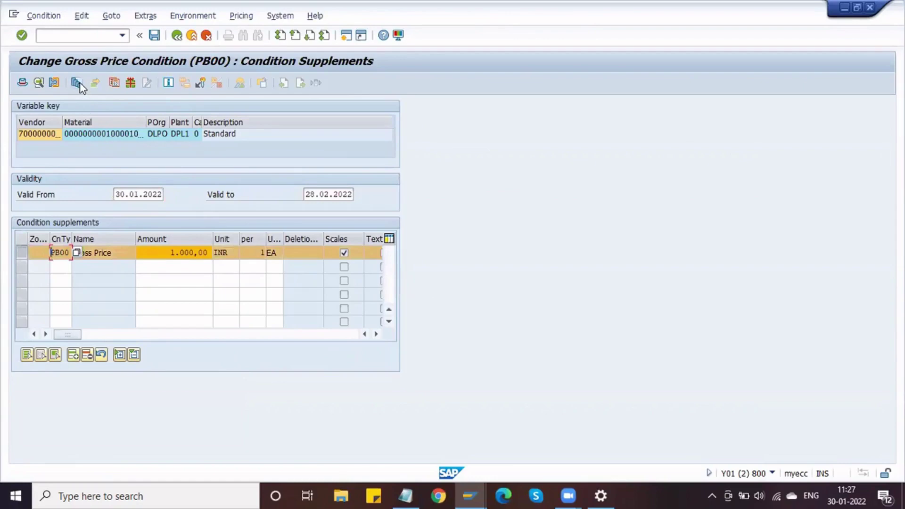
{"action": "key", "text": "F7"}
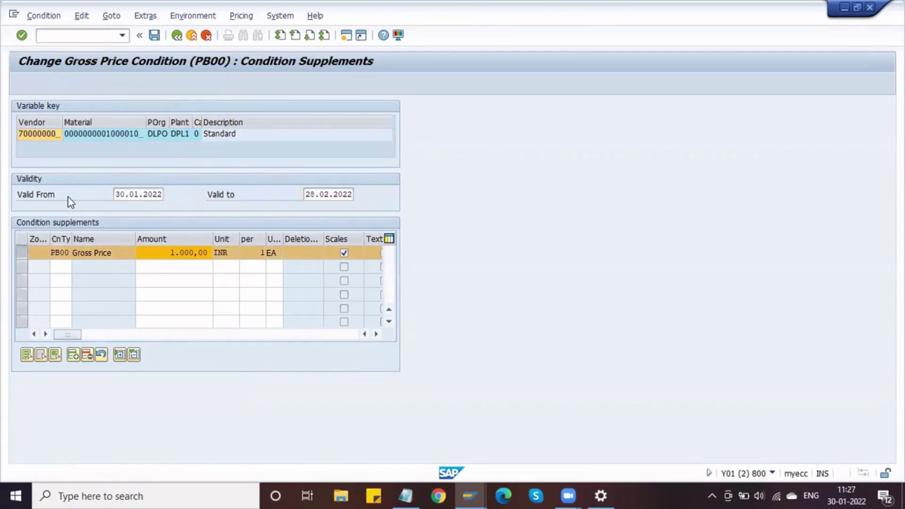
{"action": "left_click", "coordinate": [37, 266]}
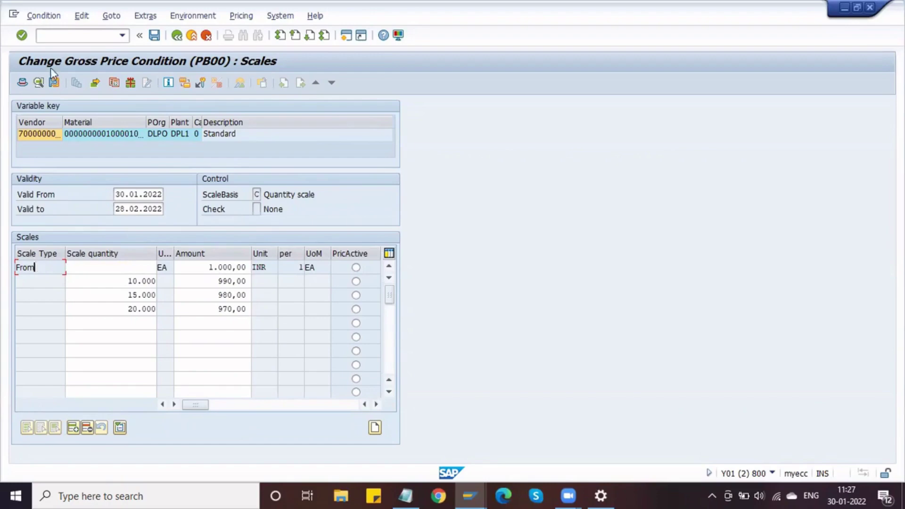
Change the PB00 condition's scale type from A to B (To-scale) and return to the scales.
{"action": "left_click", "coordinate": [39, 83]}
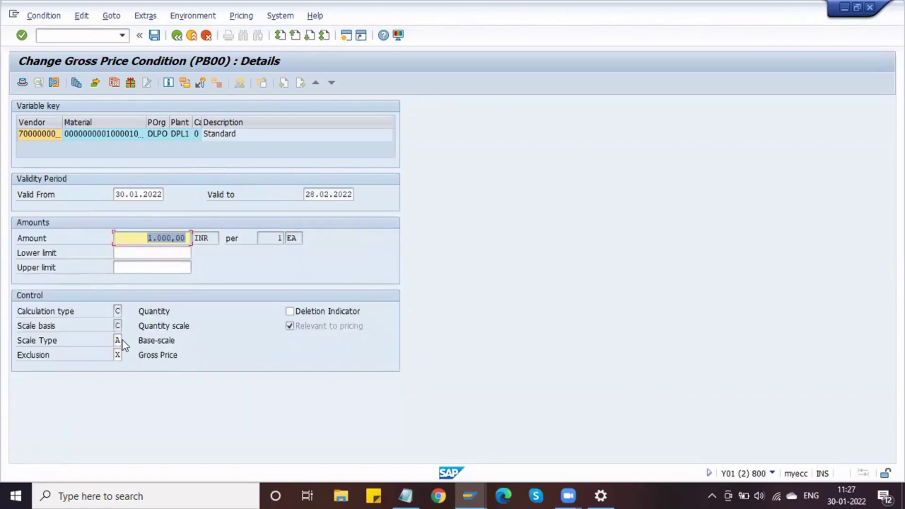
{"action": "left_click", "coordinate": [118, 340]}
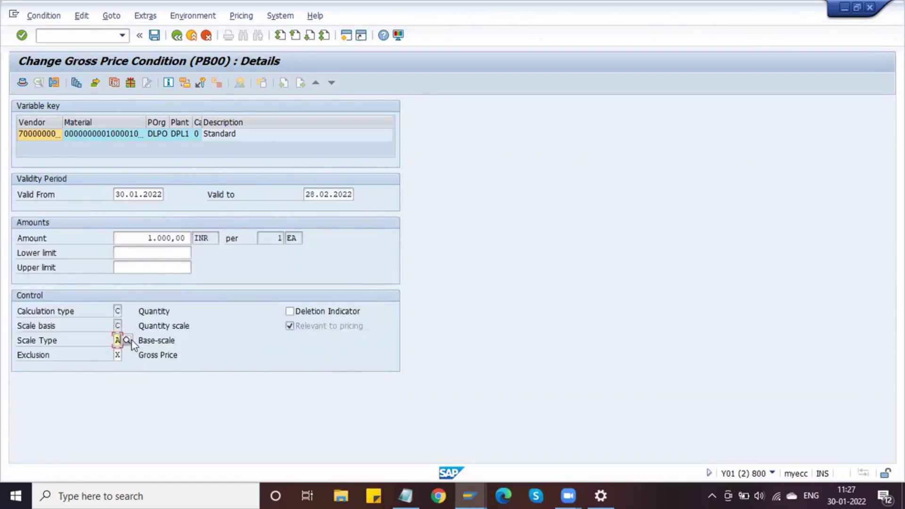
{"action": "left_click", "coordinate": [131, 341]}
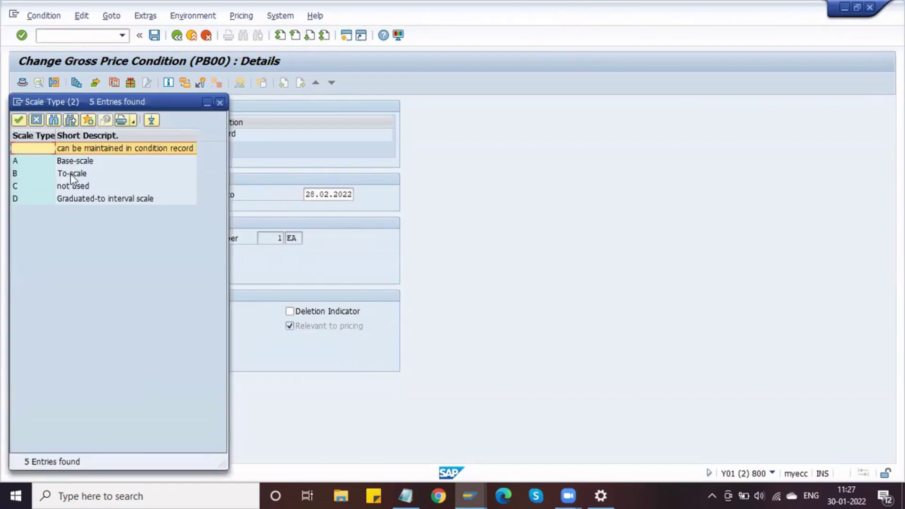
{"action": "left_click", "coordinate": [71, 175]}
{"action": "double_click", "coordinate": [70, 173]}
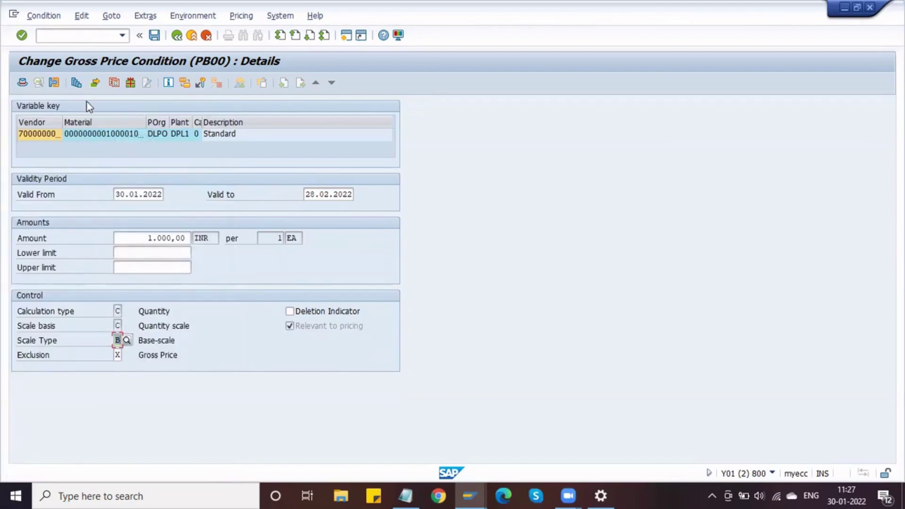
{"action": "left_click", "coordinate": [80, 86]}
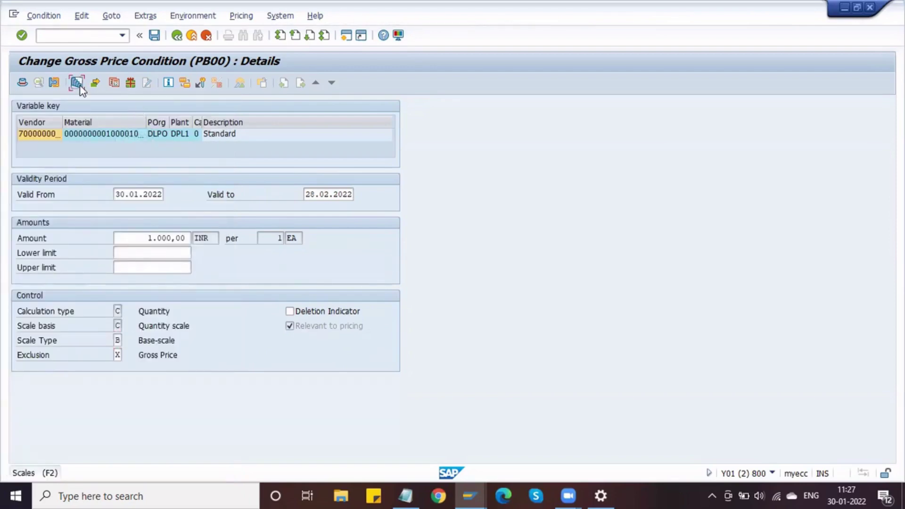
{"action": "left_click", "coordinate": [77, 83]}
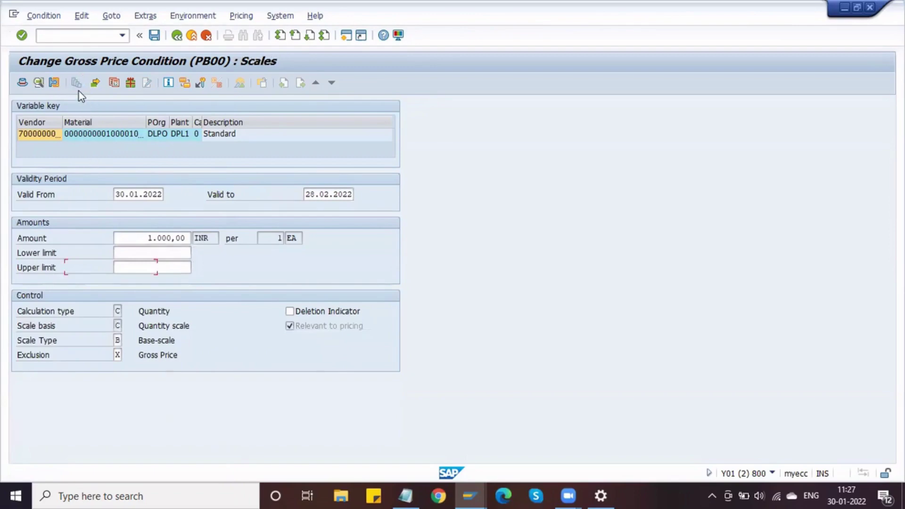
Review the first scale rows: the scale type and 990,00 INR at 10.000.
{"action": "left_click", "coordinate": [40, 267]}
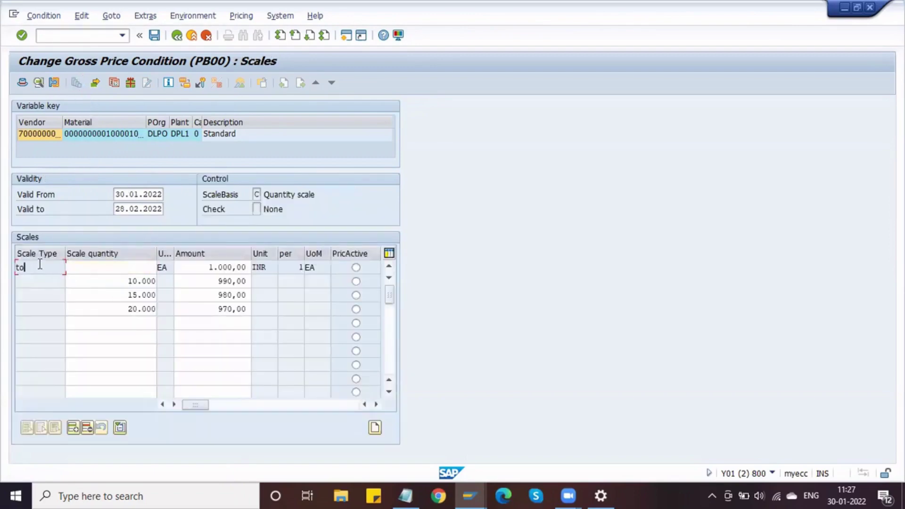
{"action": "left_click", "coordinate": [131, 267]}
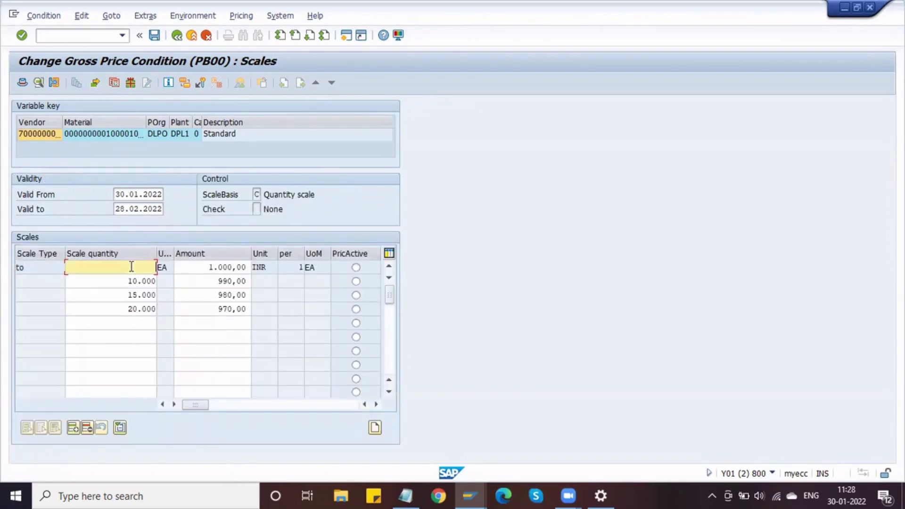
{"action": "left_click", "coordinate": [126, 281]}
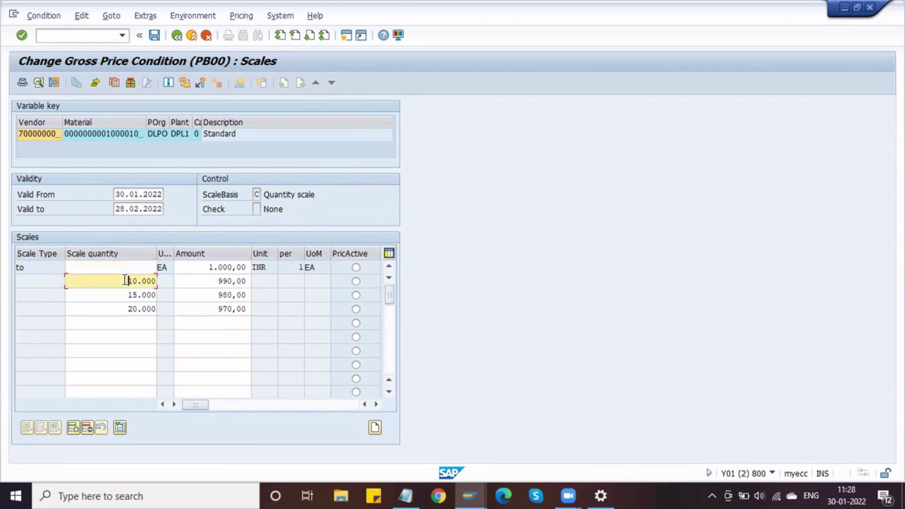
{"action": "left_click_drag", "start_coordinate": [125, 281], "coordinate": [155, 281]}
{"action": "left_click", "coordinate": [138, 283]}
{"action": "left_click_drag", "start_coordinate": [130, 280], "coordinate": [156, 282]}
{"action": "left_click", "coordinate": [155, 282]}
{"action": "left_click", "coordinate": [214, 282]}
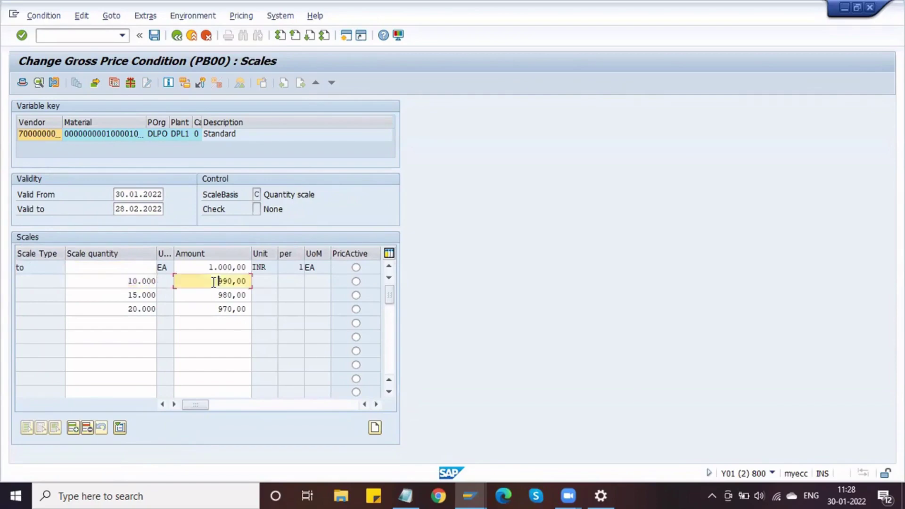
{"action": "left_click_drag", "start_coordinate": [215, 281], "coordinate": [267, 283]}
{"action": "key", "text": "Right"}
Review the 980,00 at 15.000 and 970,00 at 20.000 rows, and save the info record.
{"action": "left_click_drag", "start_coordinate": [126, 295], "coordinate": [259, 296]}
{"action": "key", "text": "Right"}
{"action": "key", "text": "Right"}
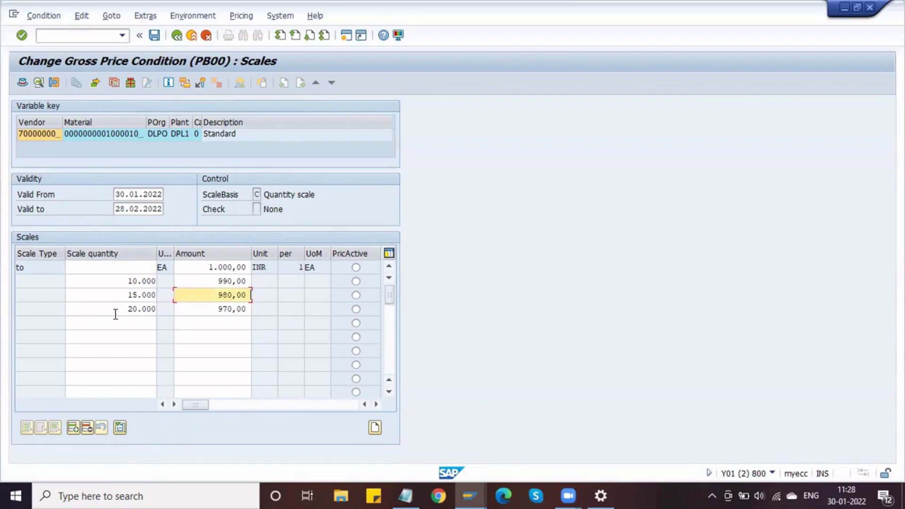
{"action": "left_click_drag", "start_coordinate": [116, 311], "coordinate": [268, 309]}
{"action": "key", "text": "Right"}
{"action": "key", "text": "Right"}
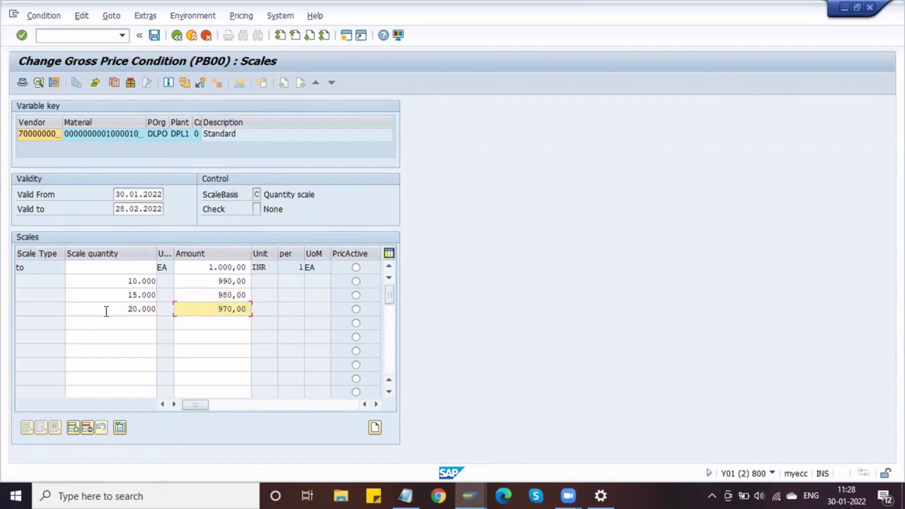
{"action": "left_click_drag", "start_coordinate": [124, 294], "coordinate": [172, 300]}
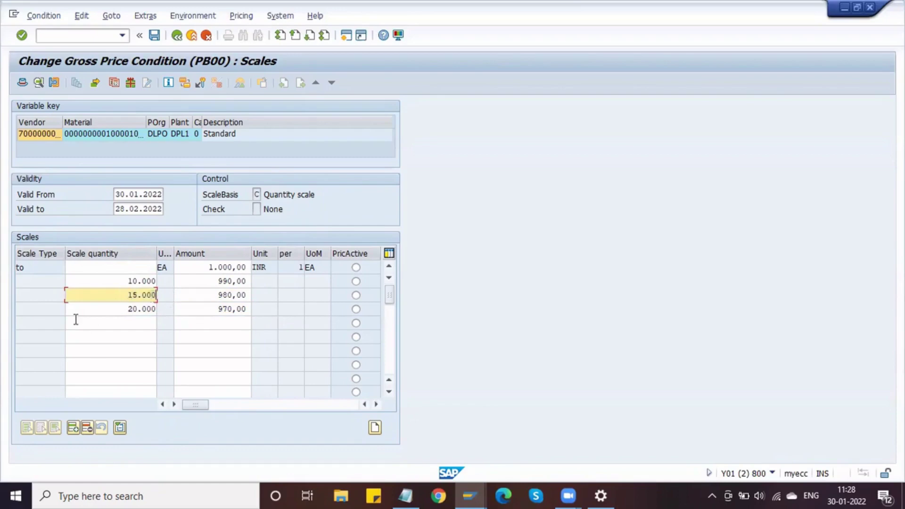
{"action": "left_click_drag", "start_coordinate": [116, 309], "coordinate": [262, 313]}
{"action": "key", "text": "Right"}
{"action": "key", "text": "Right"}
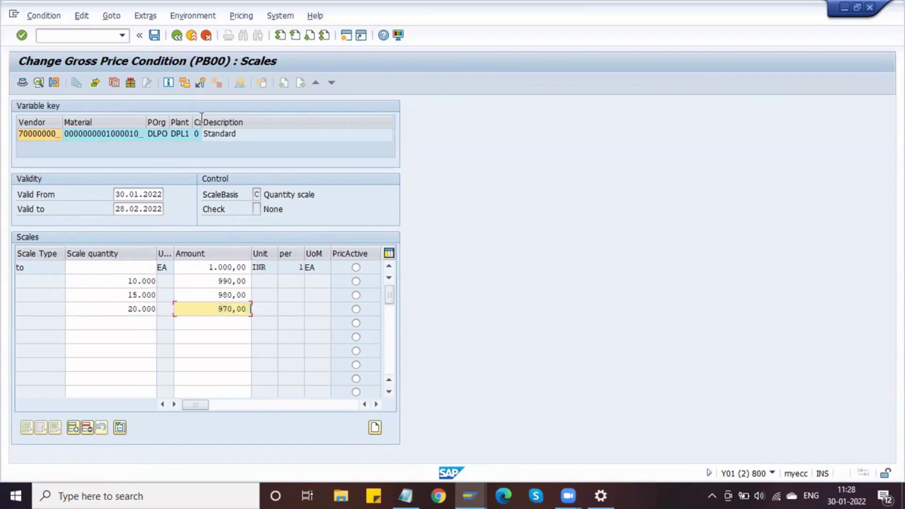
{"action": "left_click", "coordinate": [155, 36]}
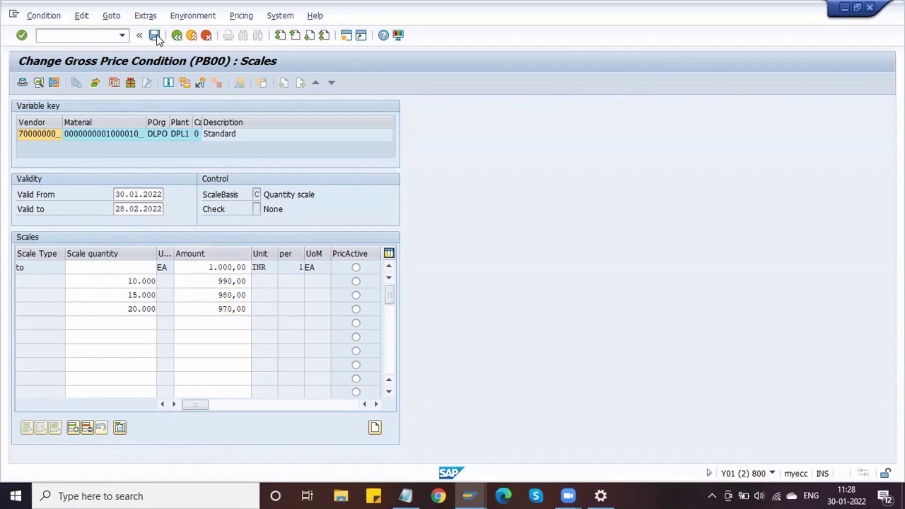
{"action": "key", "text": "alt+Tab"}
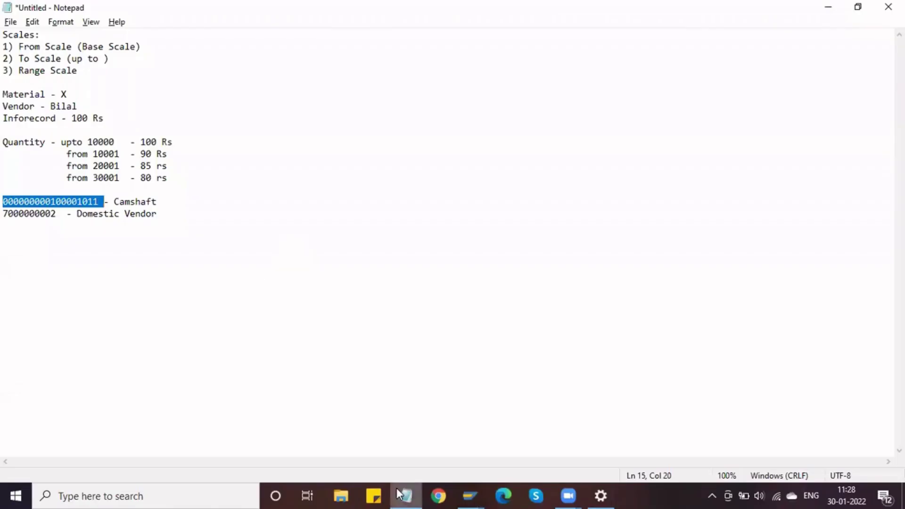
Return to Change Info Record and launch ME21N in a new session with /ome21n.
{"action": "left_click", "coordinate": [466, 492]}
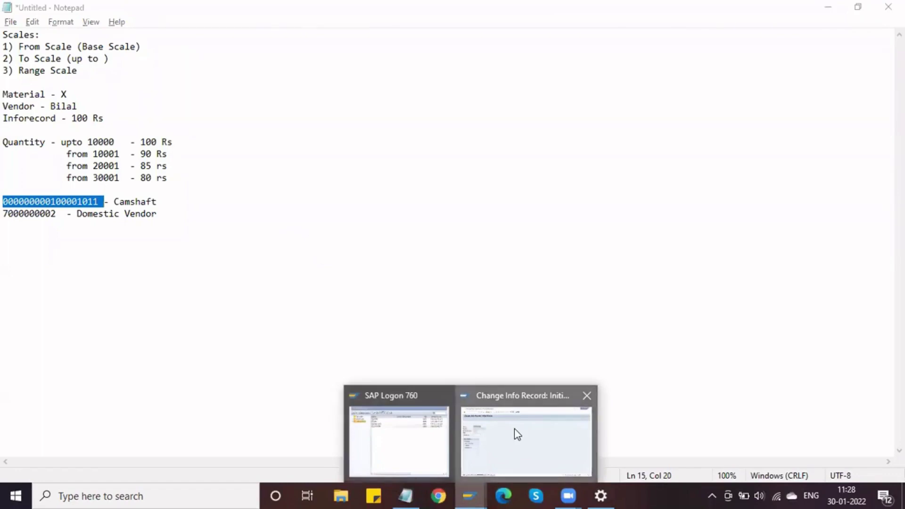
{"action": "left_click", "coordinate": [516, 434]}
{"action": "left_click", "coordinate": [88, 35]}
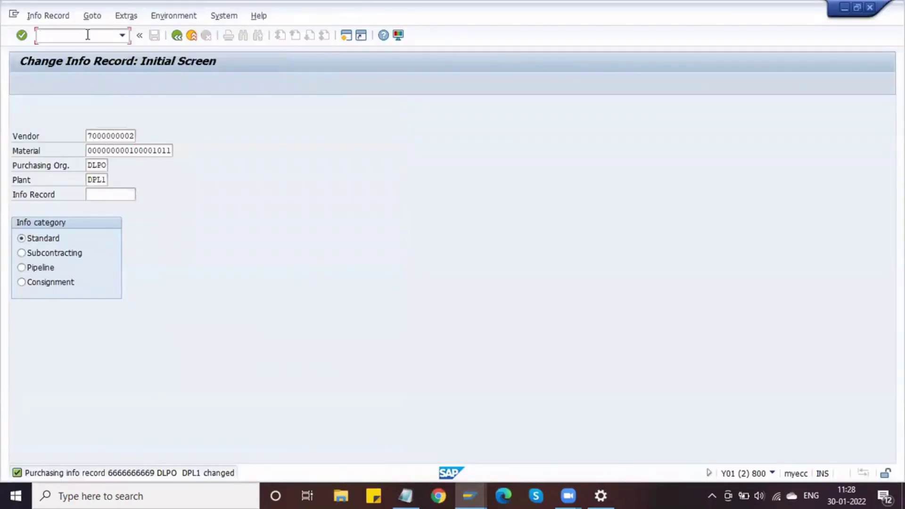
{"action": "type", "text": "/ome21n"}
{"action": "key", "text": "Return"}
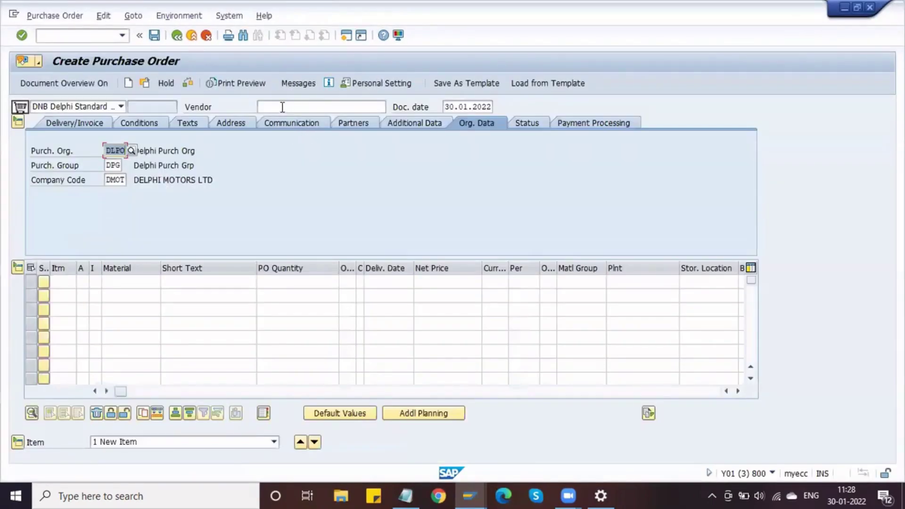
Fill item 10 from input history: Domestic Vendor, Camshaft, quantity 20000, plant DPL1.
{"action": "left_click", "coordinate": [282, 108]}
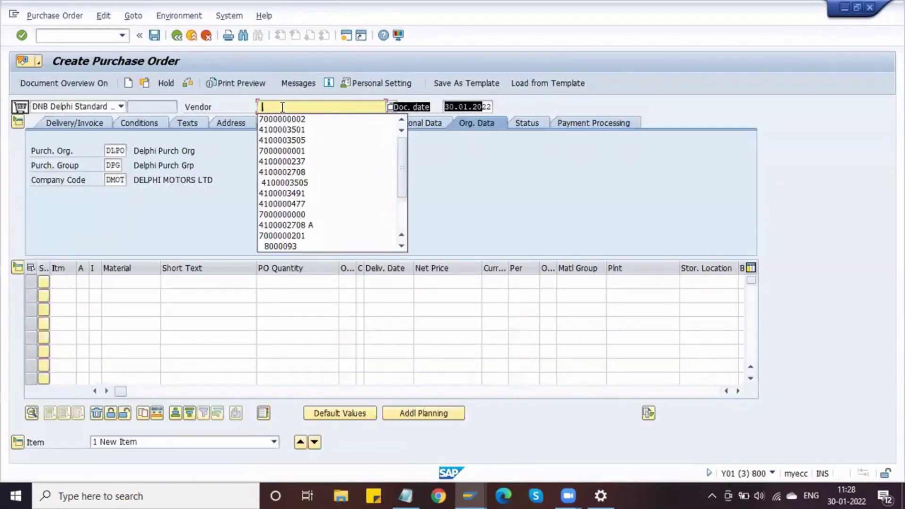
{"action": "left_click", "coordinate": [282, 118]}
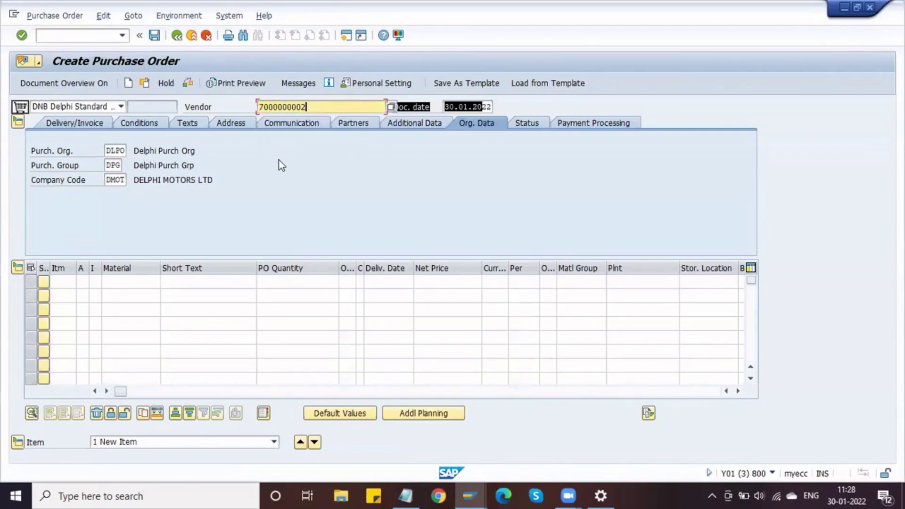
{"action": "key", "text": "Return"}
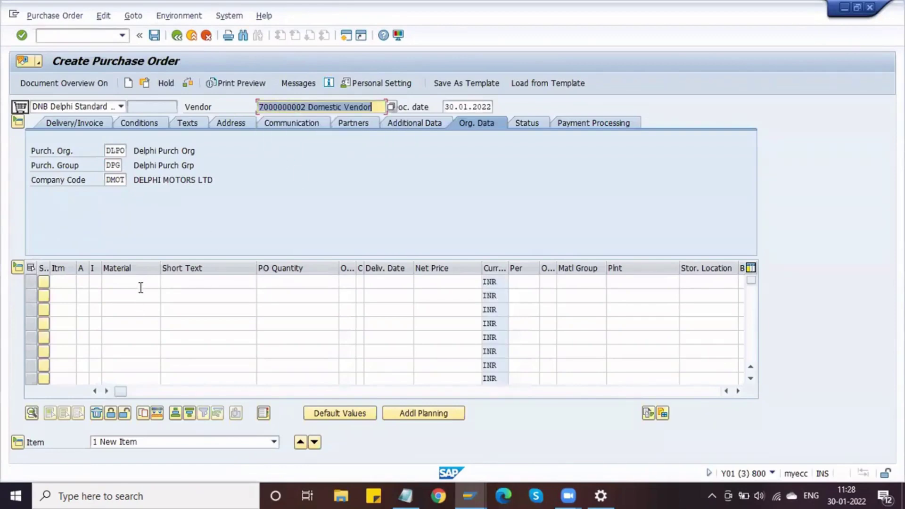
{"action": "left_click", "coordinate": [141, 282]}
{"action": "left_click", "coordinate": [141, 295]}
{"action": "key", "text": "Tab"}
{"action": "key", "text": "Tab"}
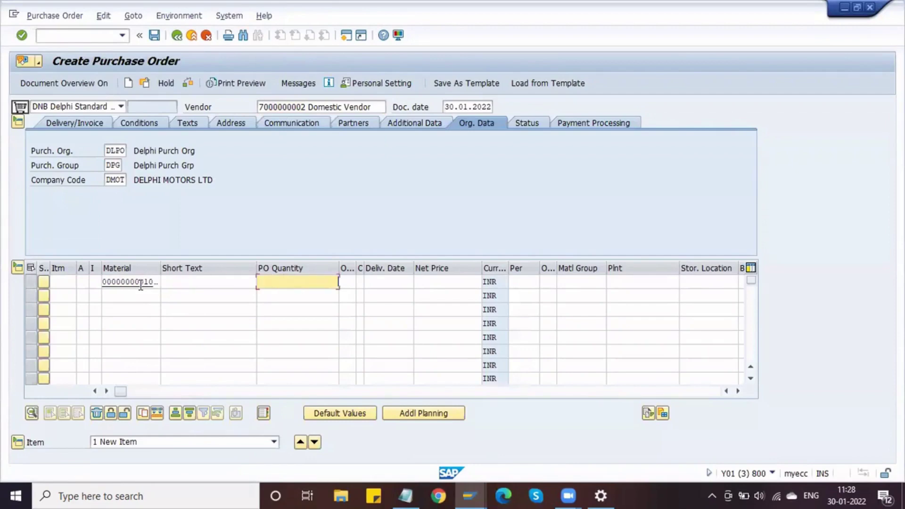
{"action": "key", "text": "Down"}
{"action": "key", "text": "Return"}
{"action": "key", "text": "Tab"}
{"action": "key", "text": "Tab"}
{"action": "key", "text": "Tab"}
{"action": "key", "text": "Tab"}
{"action": "key", "text": "Tab"}
{"action": "key", "text": "Tab"}
{"action": "key", "text": "Tab"}
{"action": "key", "text": "Tab"}
{"action": "key", "text": "Tab"}
{"action": "key", "text": "Down"}
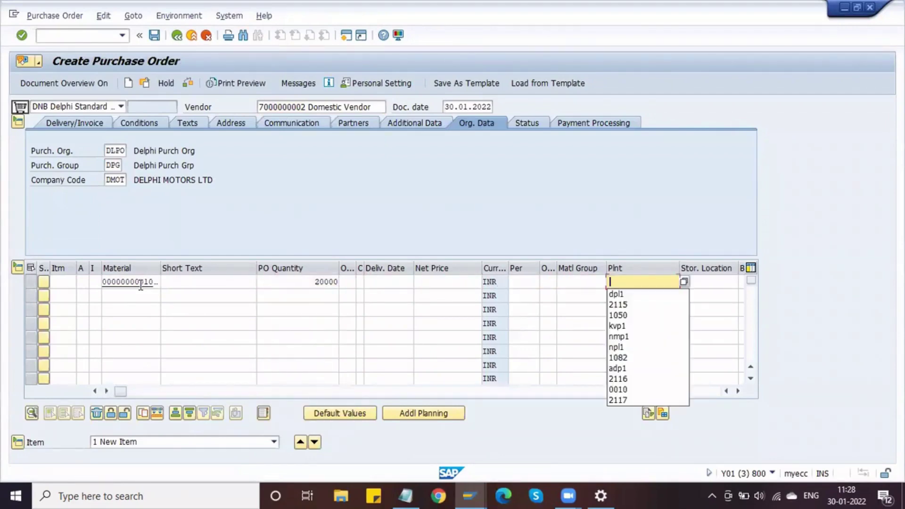
{"action": "key", "text": "Down"}
{"action": "key", "text": "Return"}
{"action": "key", "text": "Return"}
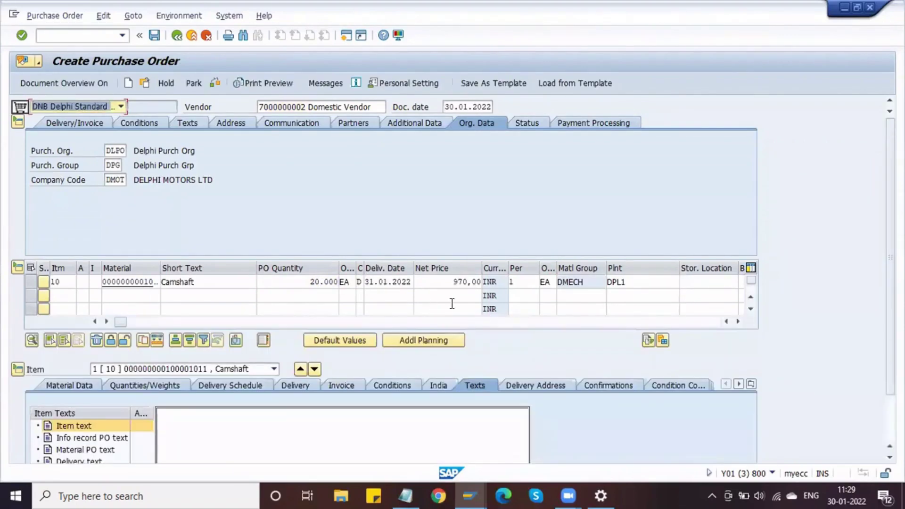
Check the 970,00 net price, then change the order quantity to 15000.
{"action": "left_click", "coordinate": [447, 282]}
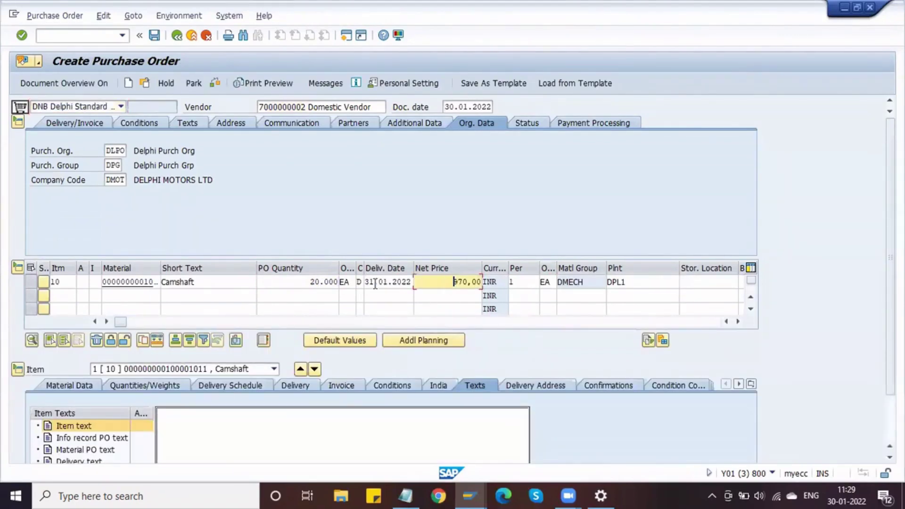
{"action": "left_click", "coordinate": [346, 284]}
{"action": "key", "text": "shift+Tab"}
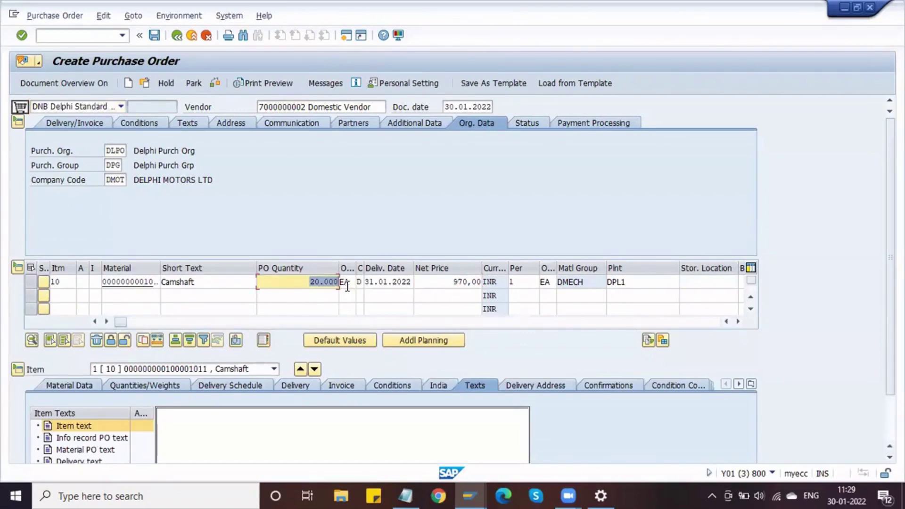
{"action": "type", "text": "150"}
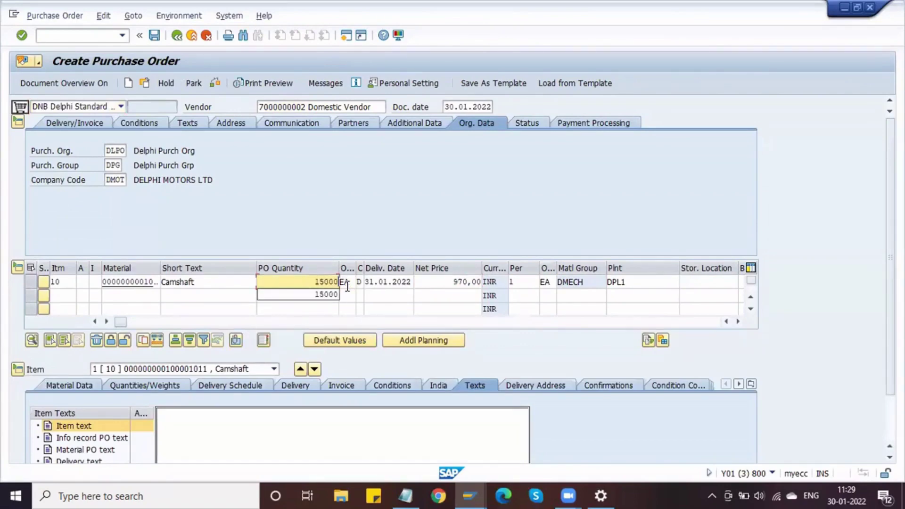
{"action": "type", "text": "00"}
{"action": "key", "text": "Return"}
{"action": "key", "text": "Return"}
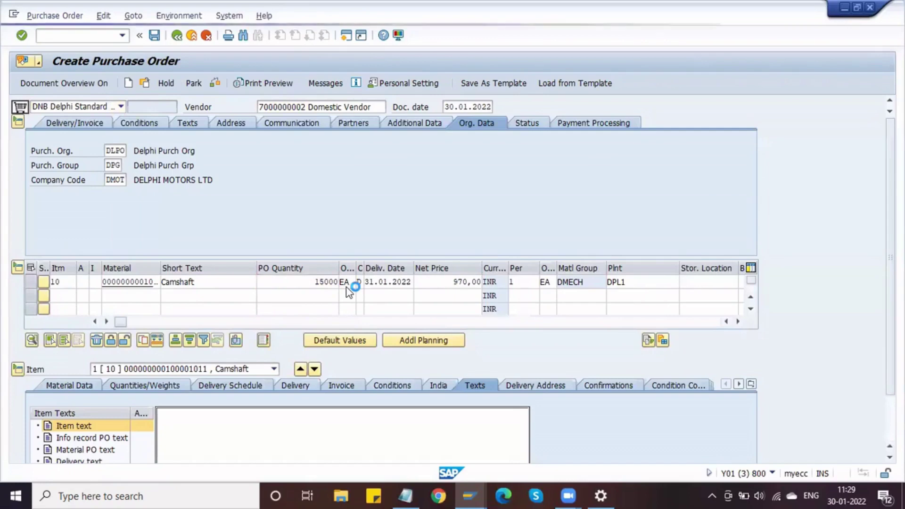
{"action": "key", "text": "alt+Tab"}
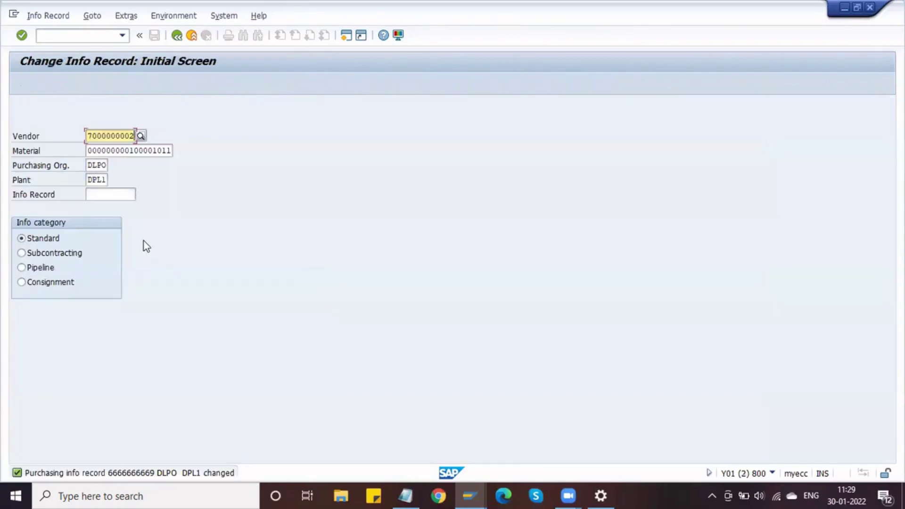
Reopen the Camshaft PB00 condition for 30.01.2022–28.02.2022 and show its quantity scales.
{"action": "key", "text": "Return"}
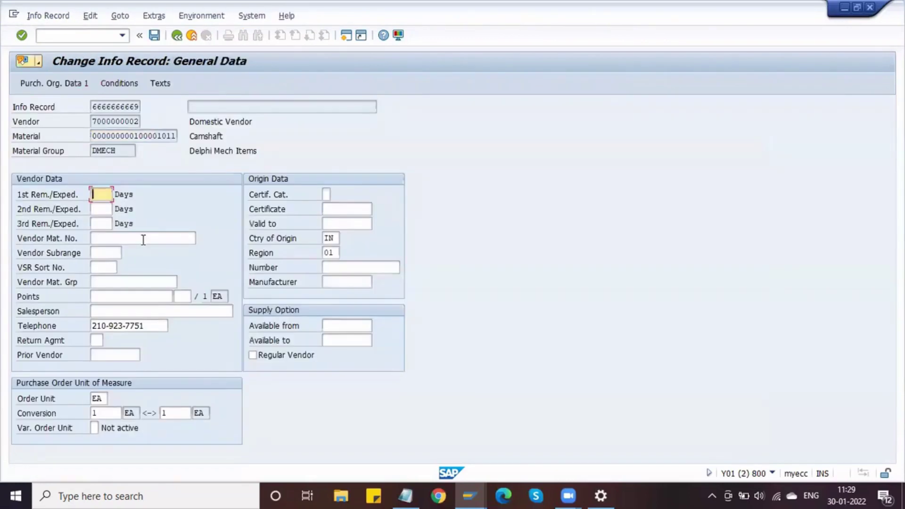
{"action": "left_click", "coordinate": [131, 83]}
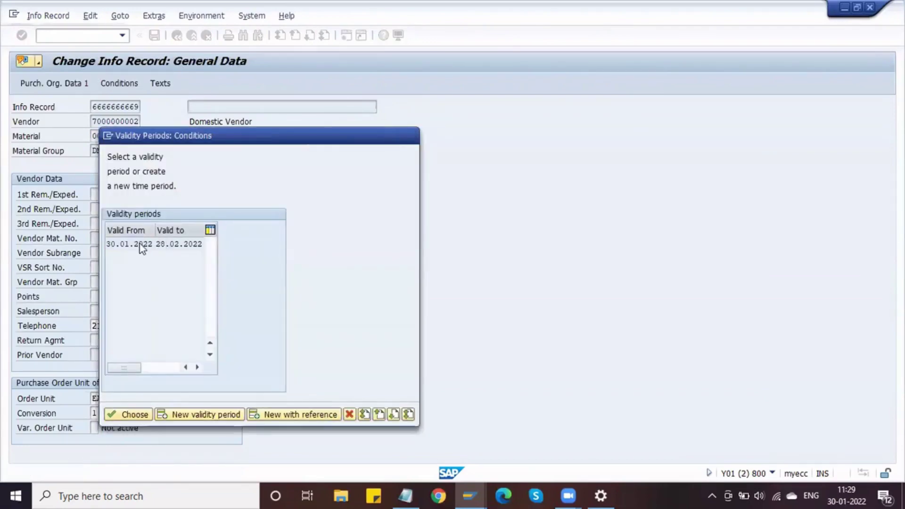
{"action": "double_click", "coordinate": [140, 244]}
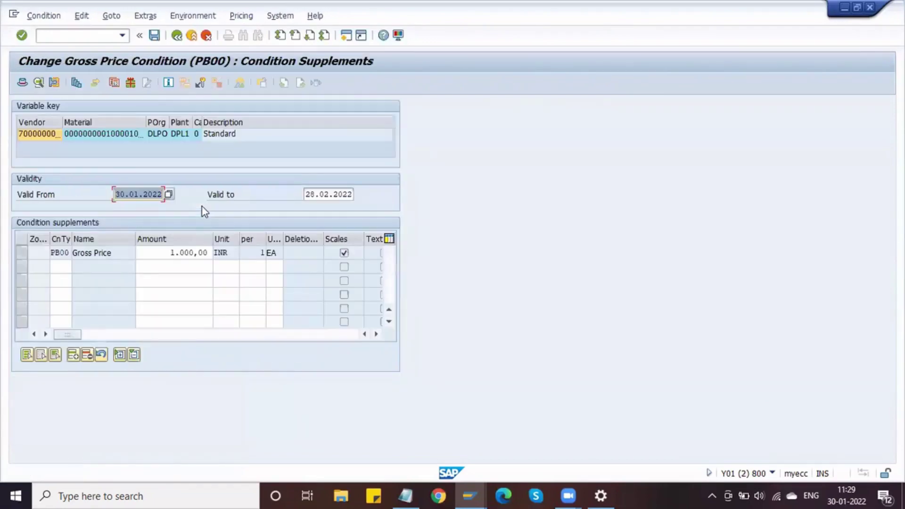
{"action": "left_click", "coordinate": [21, 252]}
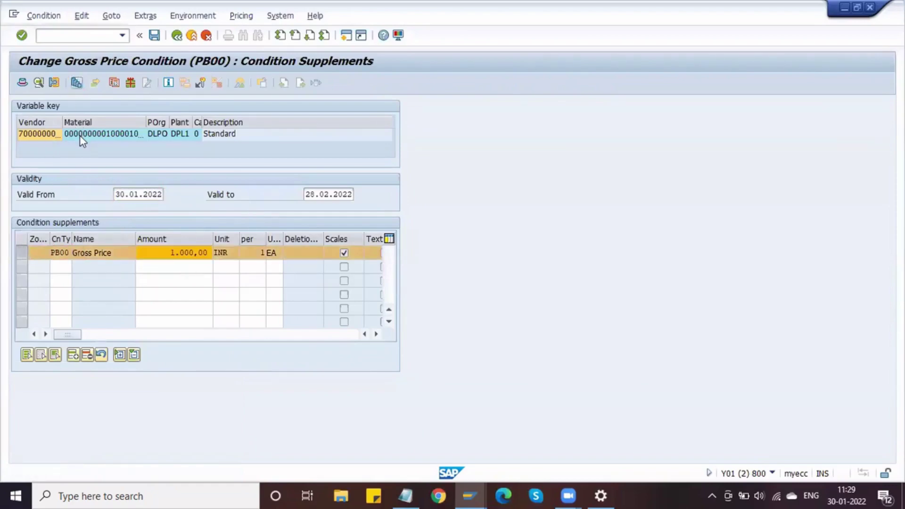
{"action": "key", "text": "F7"}
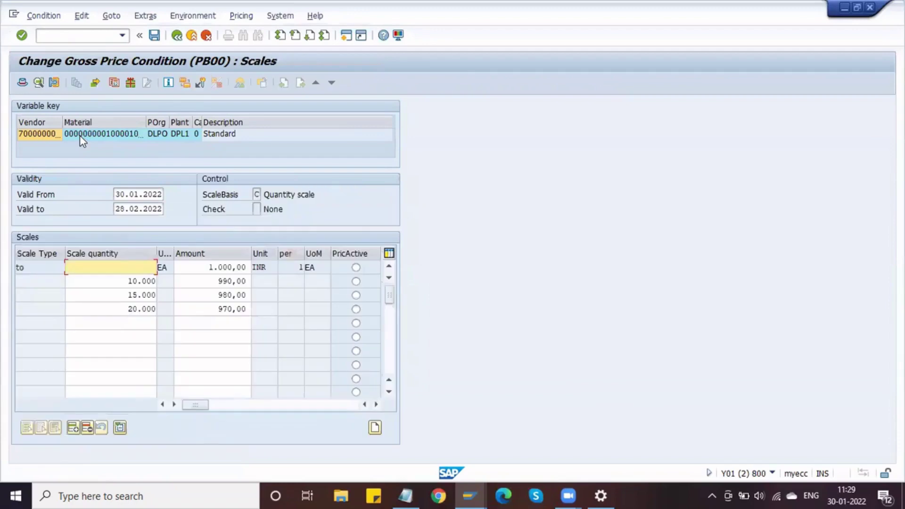
Examine the PB00 scale rows: 970,00 at 20.000 and 980,00 at 15.000.
{"action": "left_click", "coordinate": [125, 309]}
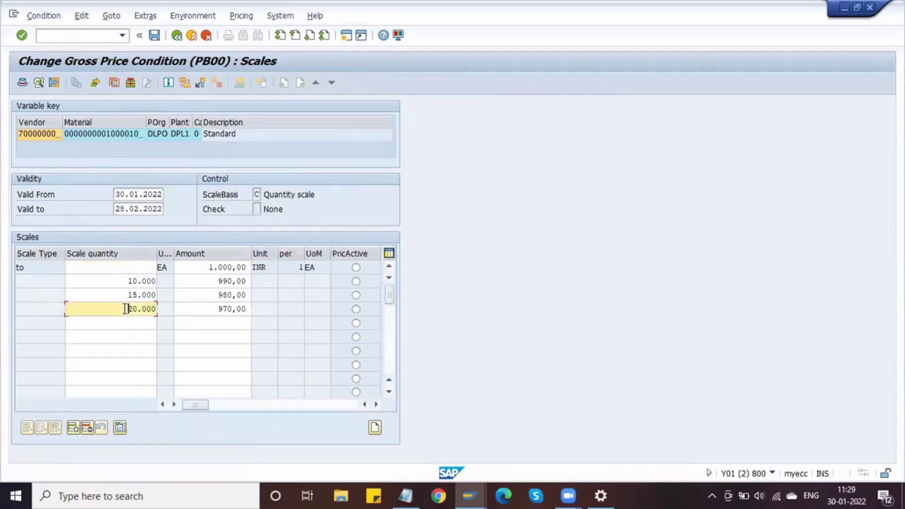
{"action": "left_click", "coordinate": [216, 308]}
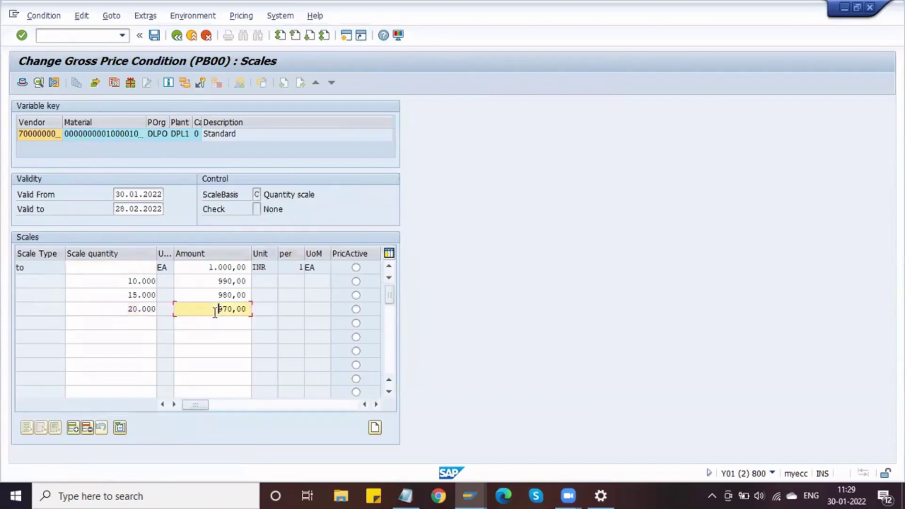
{"action": "left_click", "coordinate": [132, 298]}
{"action": "left_click", "coordinate": [131, 309]}
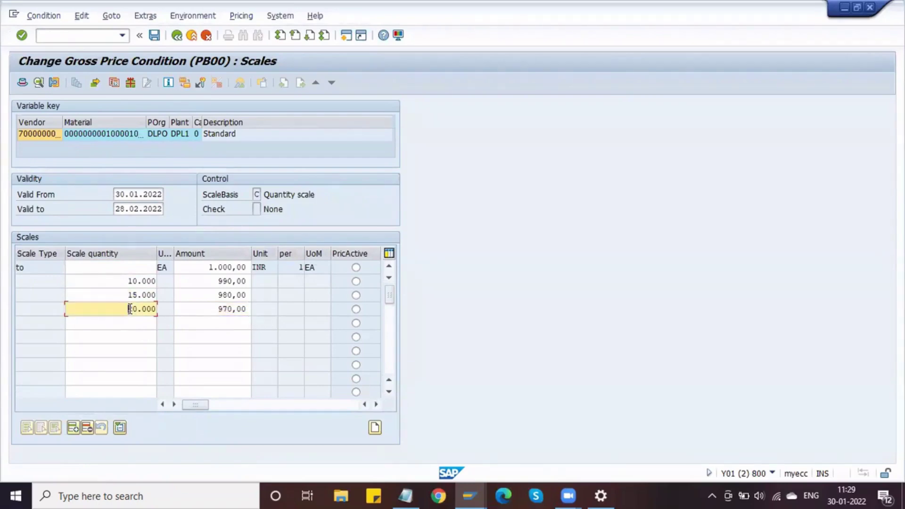
{"action": "left_click", "coordinate": [136, 295]}
{"action": "left_click", "coordinate": [133, 309]}
{"action": "left_click", "coordinate": [127, 296]}
{"action": "left_click_drag", "start_coordinate": [127, 296], "coordinate": [163, 297]}
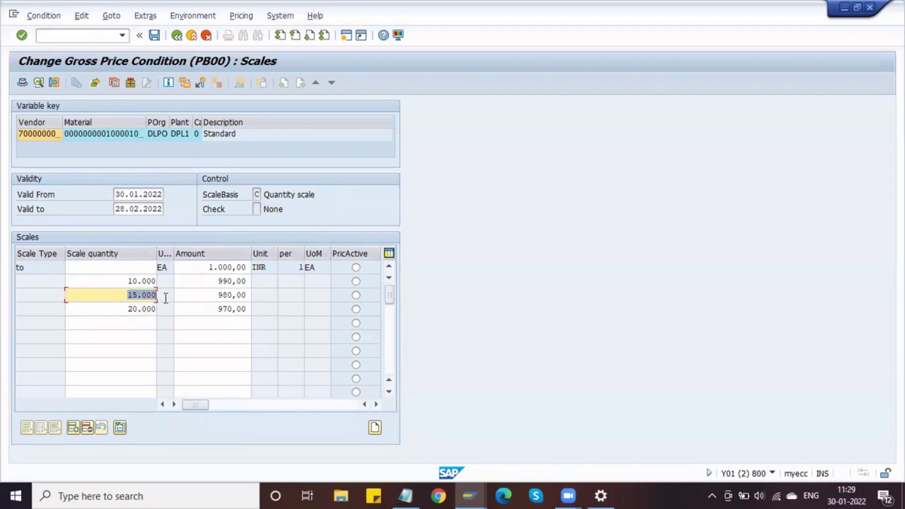
{"action": "left_click", "coordinate": [140, 281]}
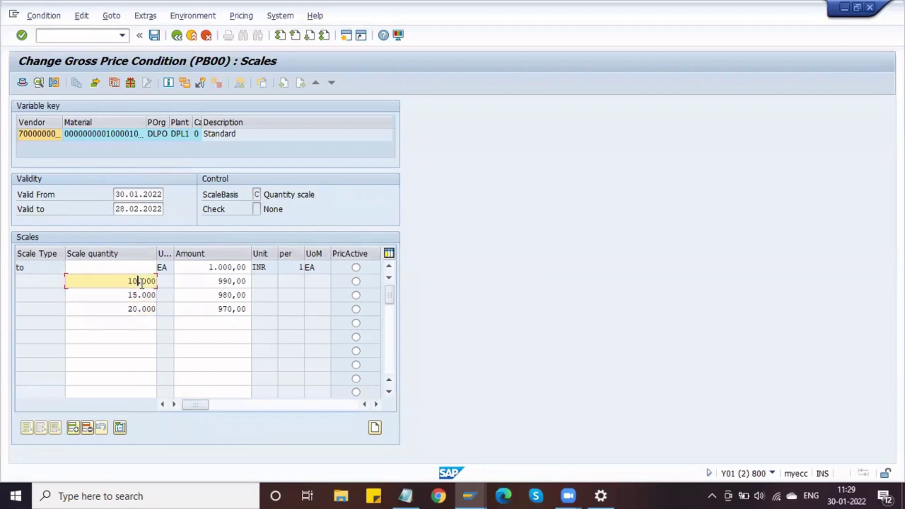
{"action": "left_click", "coordinate": [143, 295]}
{"action": "left_click", "coordinate": [189, 296]}
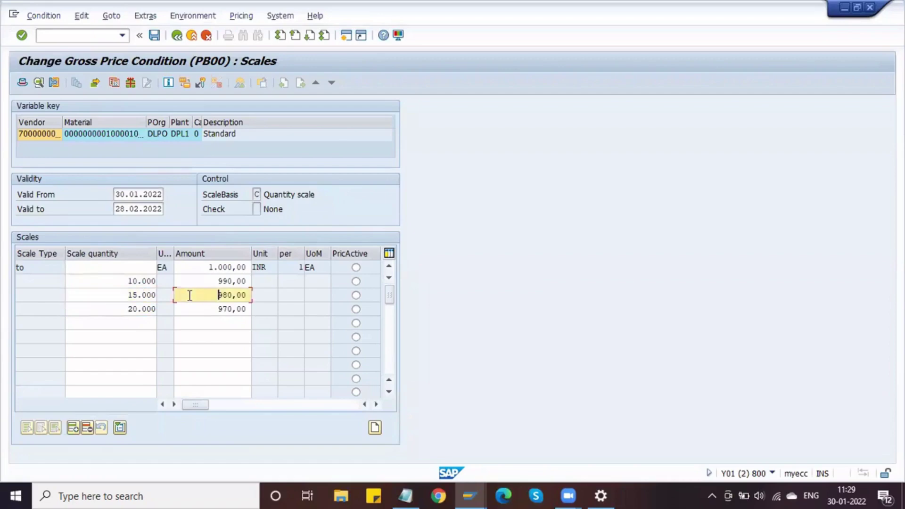
{"action": "left_click_drag", "start_coordinate": [189, 295], "coordinate": [256, 298]}
Change the purchase order item's quantity from 15.000 to 10 so the net price recalculates.
{"action": "key", "text": "alt+Tab"}
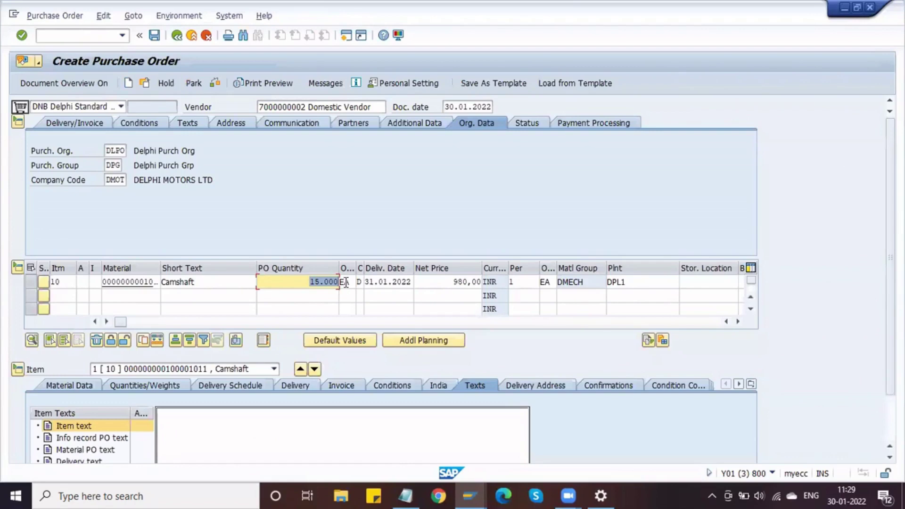
{"action": "left_click", "coordinate": [345, 282]}
{"action": "key", "text": "alt+Tab"}
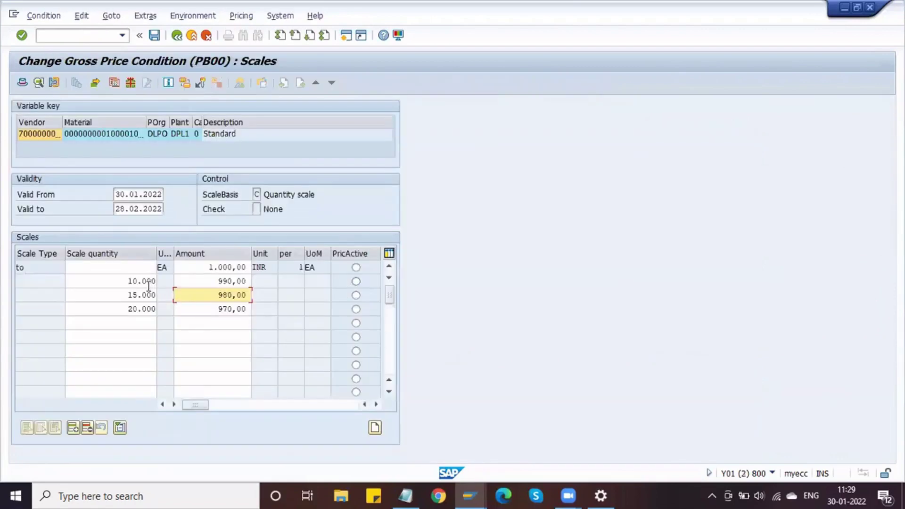
{"action": "key", "text": "alt+Tab"}
{"action": "double_click", "coordinate": [329, 282]}
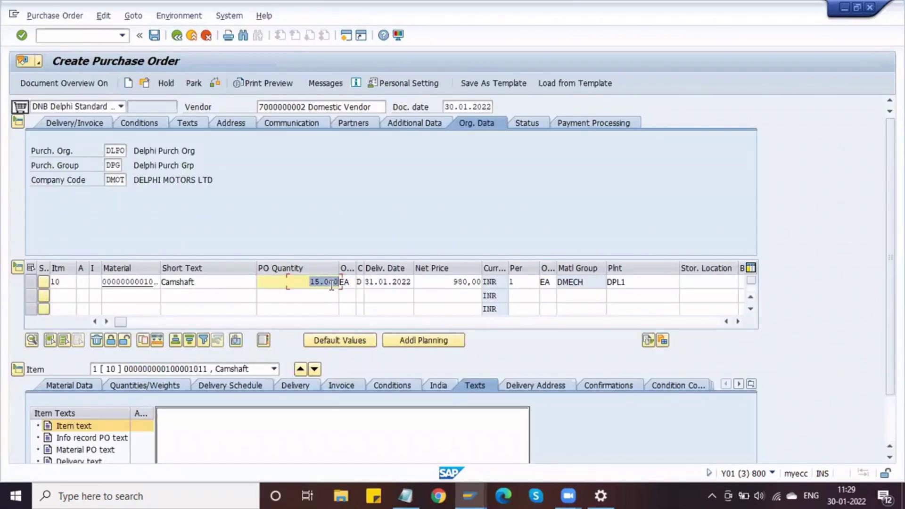
{"action": "key", "text": "Delete"}
{"action": "type", "text": "10001"}
{"action": "key", "text": "Return"}
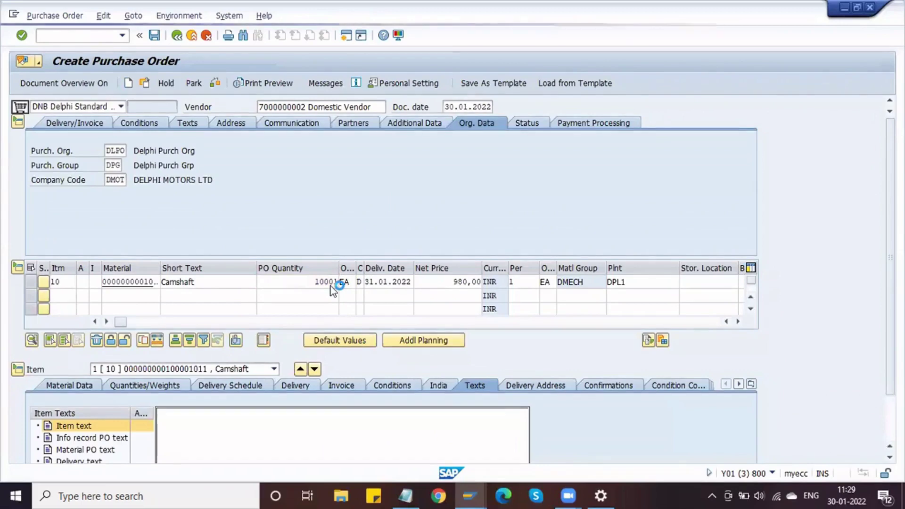
{"action": "double_click", "coordinate": [332, 283]}
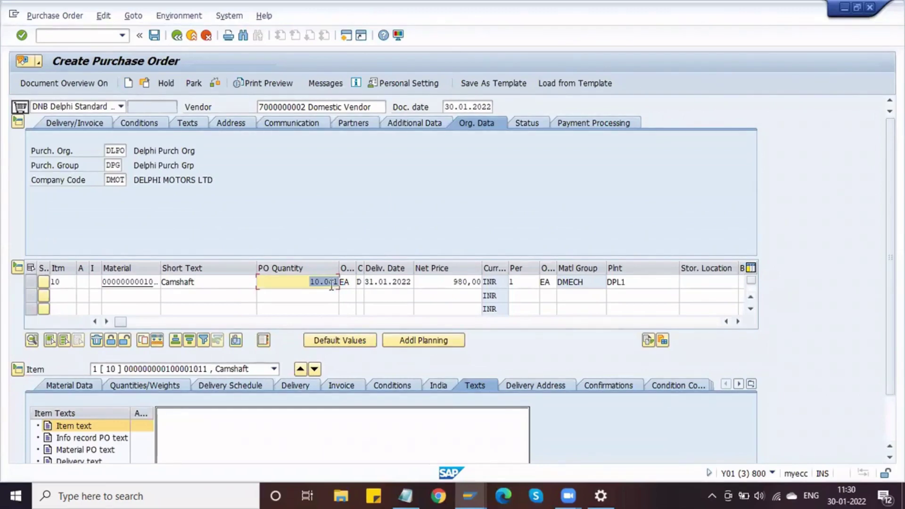
{"action": "left_click", "coordinate": [334, 282]}
{"action": "key", "text": "BackSpace"}
{"action": "key", "text": "Return"}
Compare against the PB00 scale's 990,00 price at 10.000 and the first row's scale type.
{"action": "key", "text": "alt+Tab"}
{"action": "left_click", "coordinate": [194, 281]}
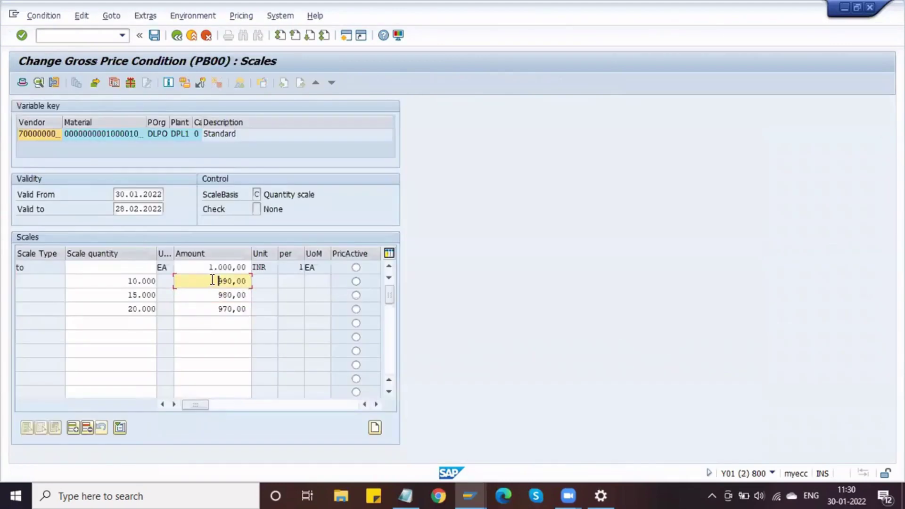
{"action": "left_click", "coordinate": [101, 278]}
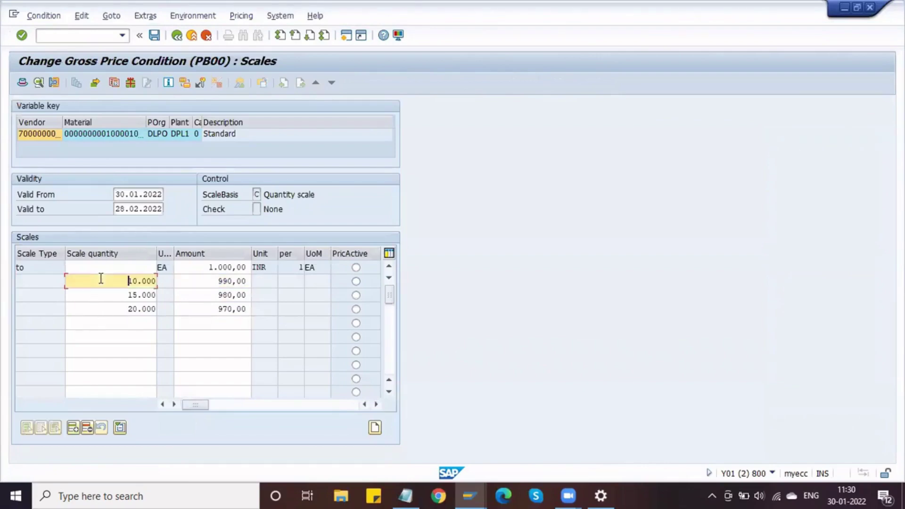
{"action": "left_click_drag", "start_coordinate": [100, 278], "coordinate": [155, 281]}
{"action": "left_click", "coordinate": [161, 284]}
{"action": "left_click", "coordinate": [58, 266]}
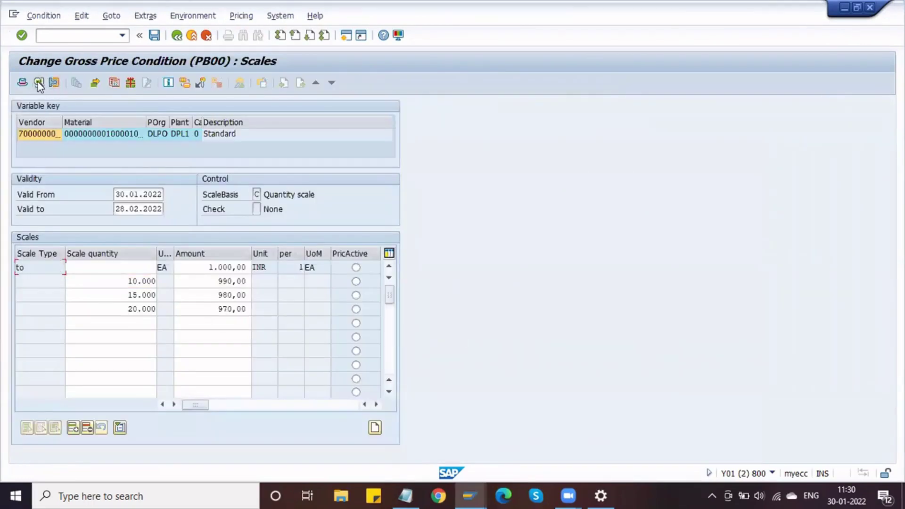
{"action": "left_click", "coordinate": [59, 134]}
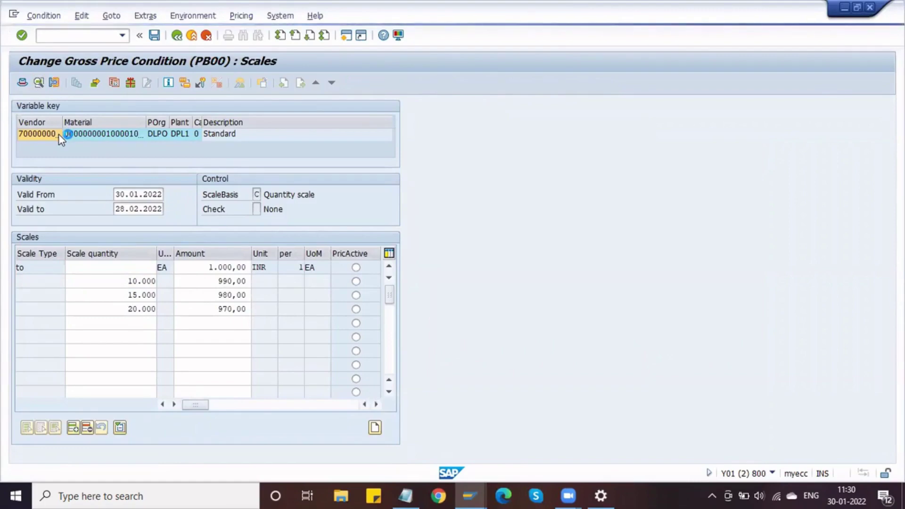
In the PB00 condition details, try scale type D, then clear the rejected scale type.
{"action": "double_click", "coordinate": [70, 193]}
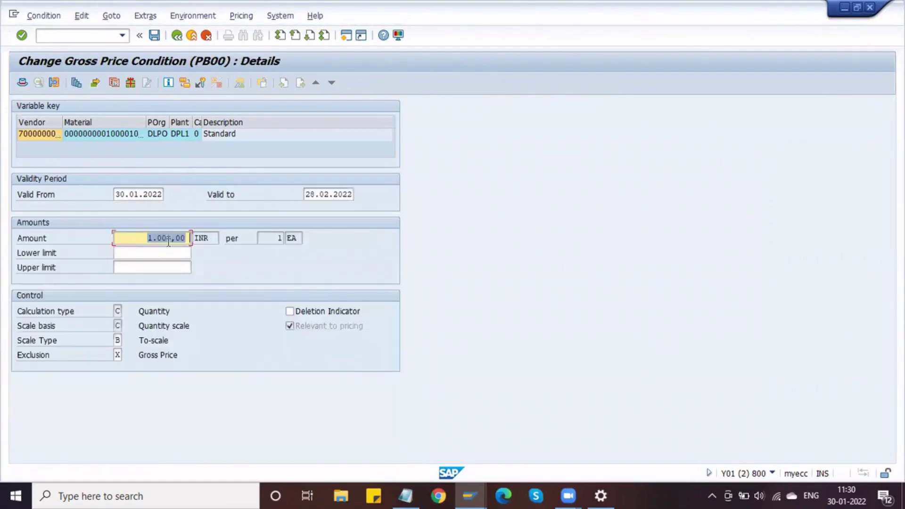
{"action": "left_click", "coordinate": [117, 340]}
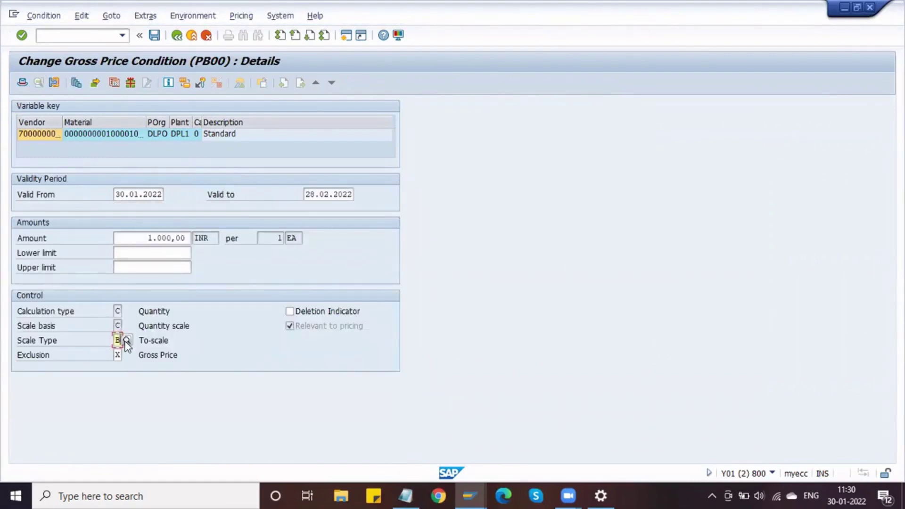
{"action": "left_click", "coordinate": [151, 338]}
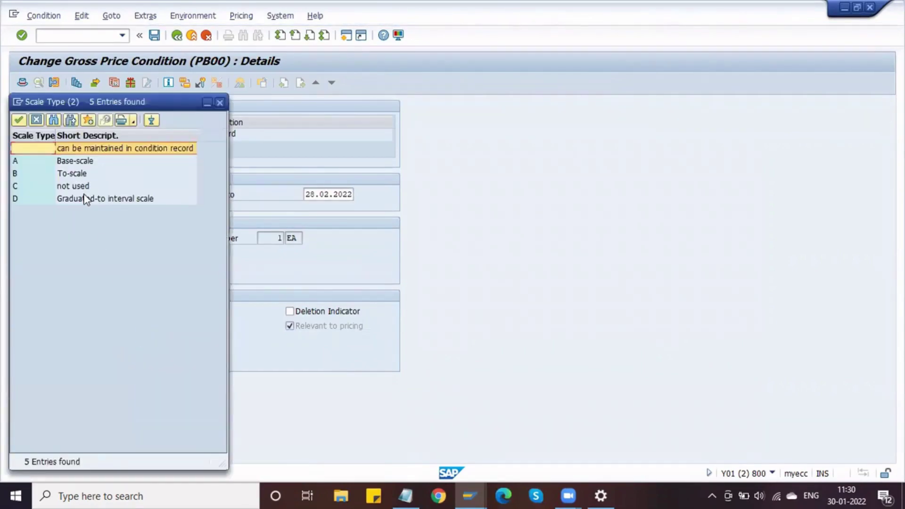
{"action": "left_click", "coordinate": [86, 199]}
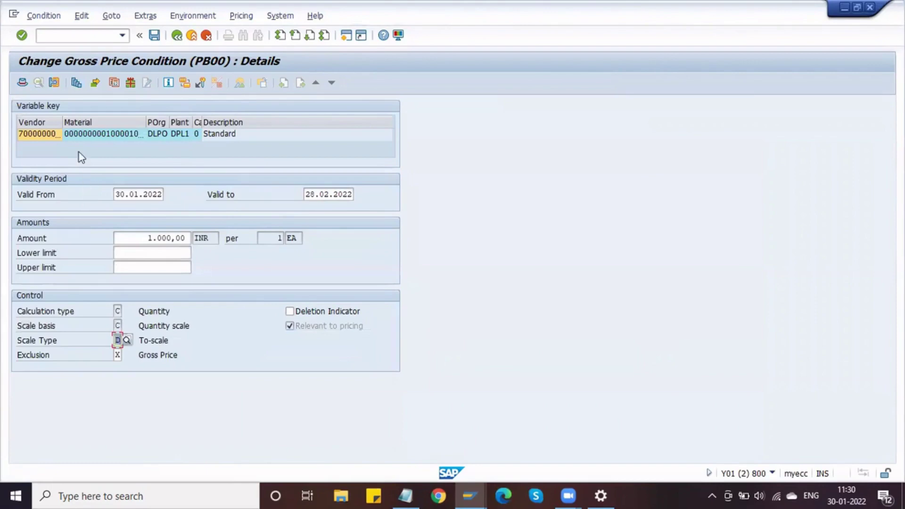
{"action": "left_click", "coordinate": [77, 83]}
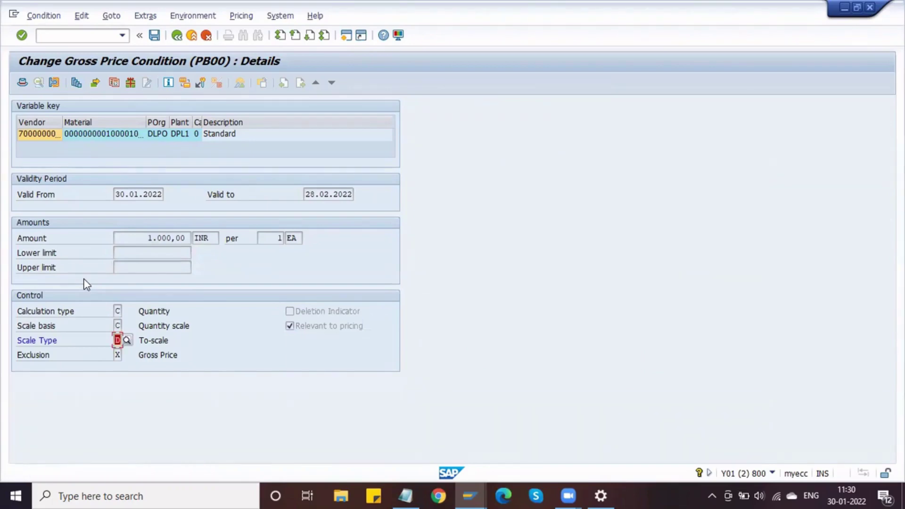
{"action": "key", "text": "BackSpace"}
{"action": "key", "text": "Return"}
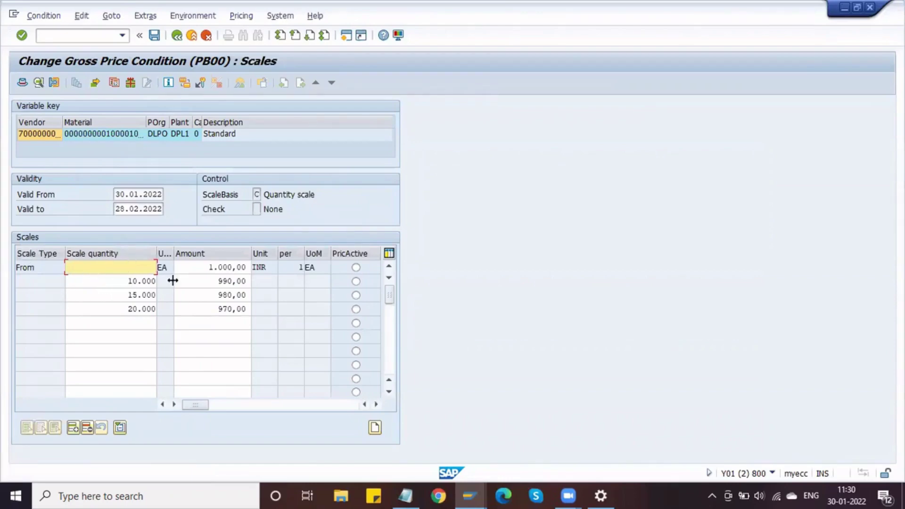
Clear the 10.000 / 990,00 and 15.000 / 980,00 scale rows.
{"action": "left_click", "coordinate": [188, 281]}
{"action": "key", "text": "shift+Tab"}
{"action": "key", "text": "Delete"}
{"action": "key", "text": "Tab"}
{"action": "key", "text": "Delete"}
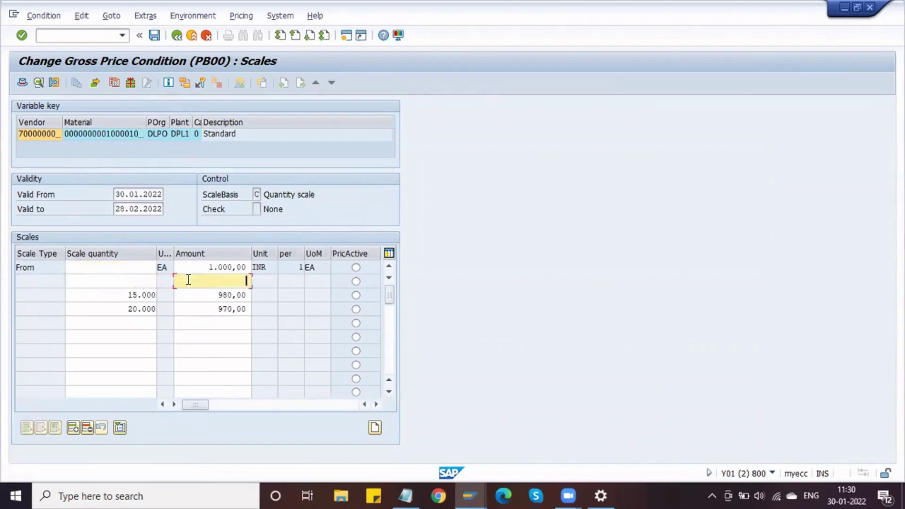
{"action": "left_click", "coordinate": [148, 295]}
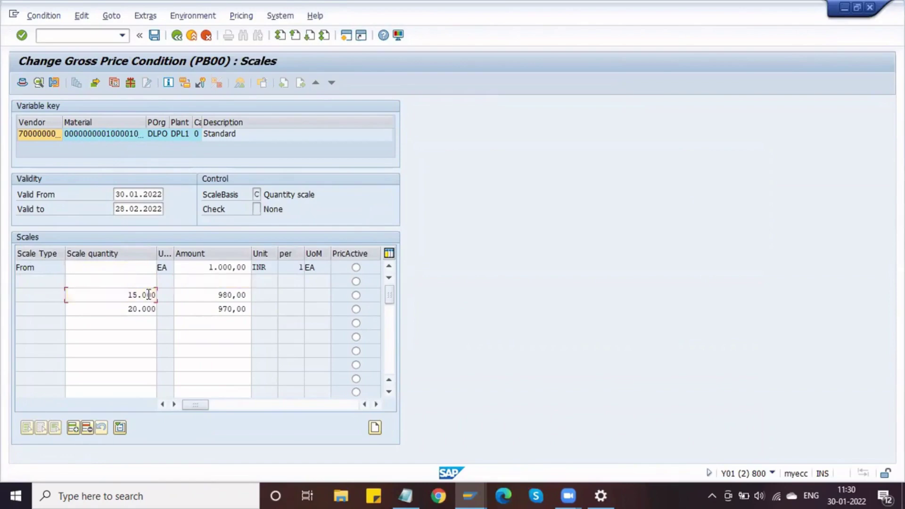
{"action": "double_click", "coordinate": [148, 295]}
{"action": "key", "text": "Delete"}
{"action": "key", "text": "Tab"}
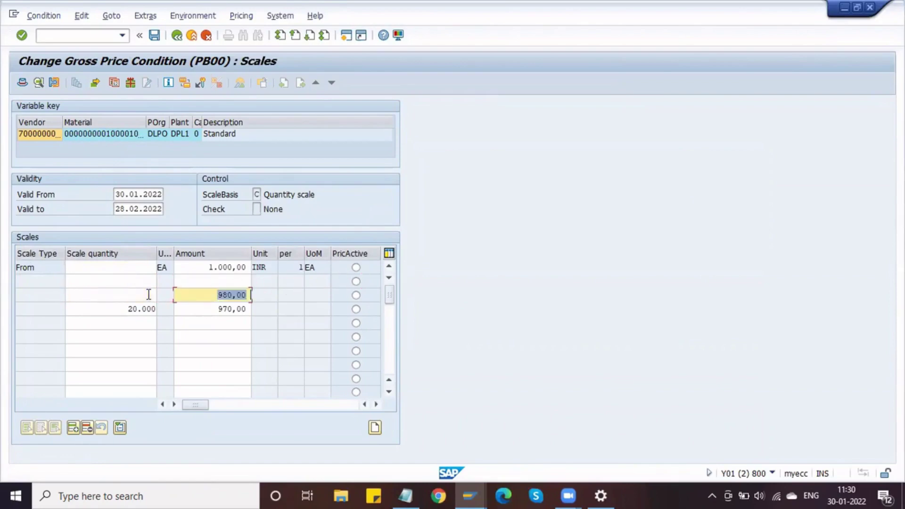
{"action": "key", "text": "Delete"}
Clear the 20.000 / 970,00 scale row, apply the emptied rows and accept the base value warning.
{"action": "key", "text": "Tab"}
{"action": "key", "text": "Tab"}
{"action": "key", "text": "Delete"}
{"action": "key", "text": "Tab"}
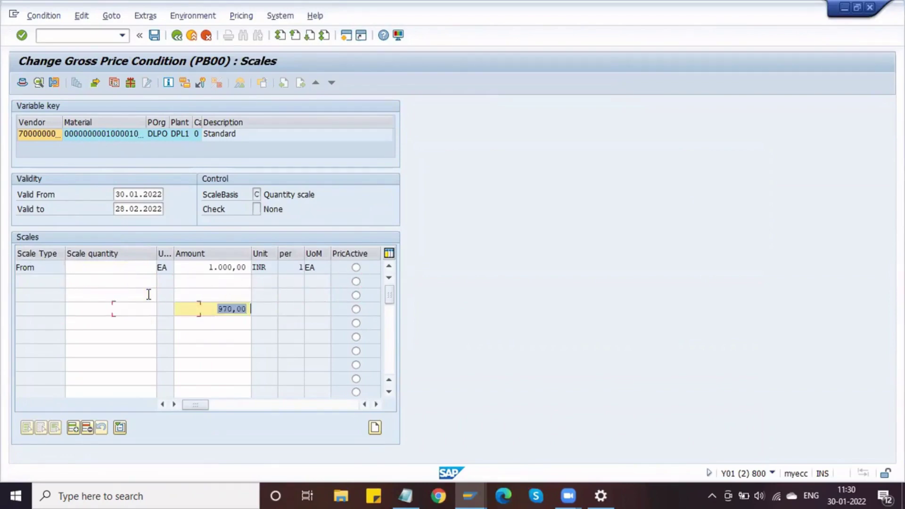
{"action": "key", "text": "Delete"}
{"action": "key", "text": "Return"}
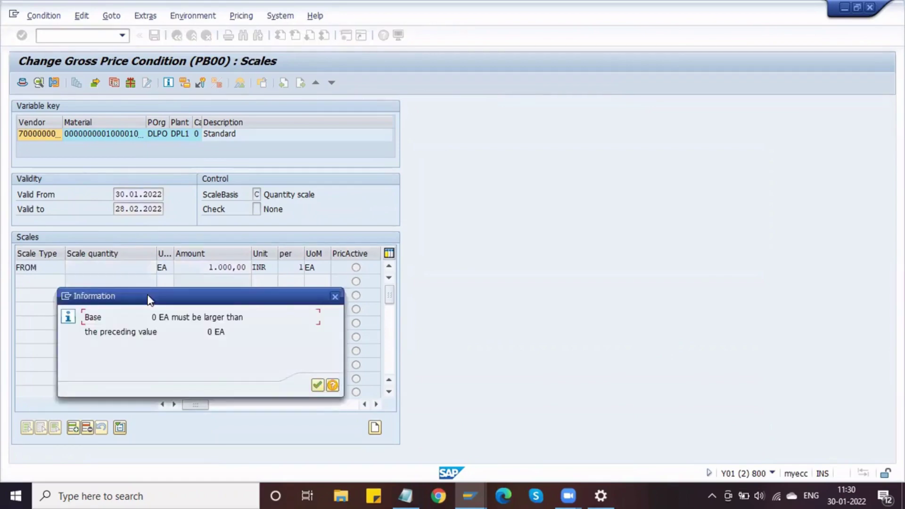
{"action": "key", "text": "Return"}
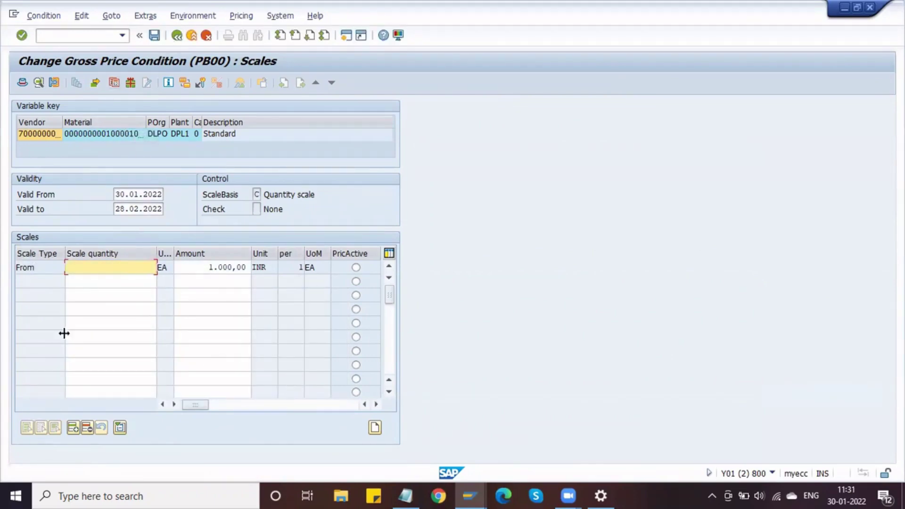
Delete the remaining scale line, confirm with Yes, and save the condition.
{"action": "left_click", "coordinate": [35, 267]}
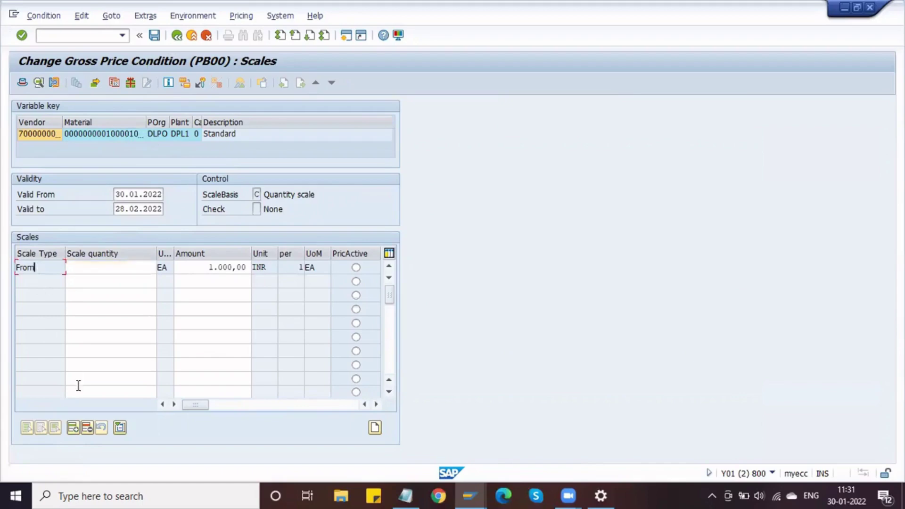
{"action": "left_click", "coordinate": [87, 427]}
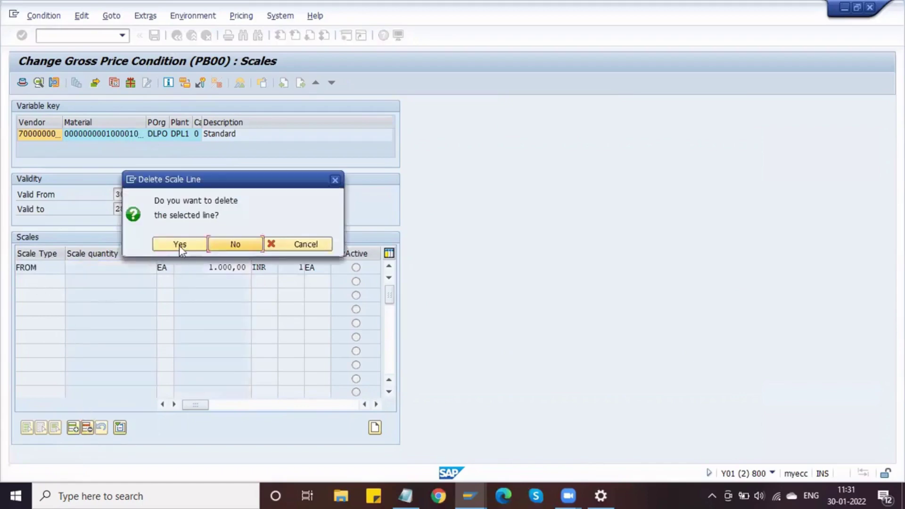
{"action": "left_click", "coordinate": [179, 244]}
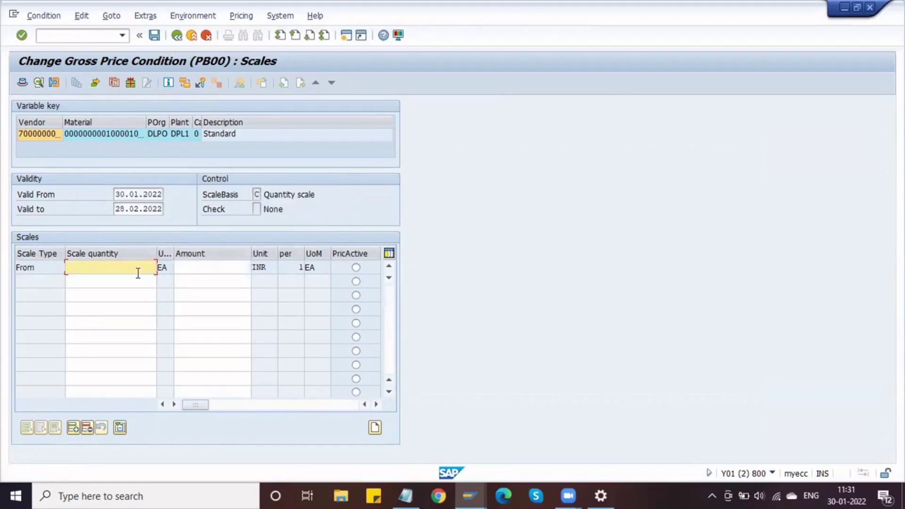
{"action": "left_click", "coordinate": [154, 38]}
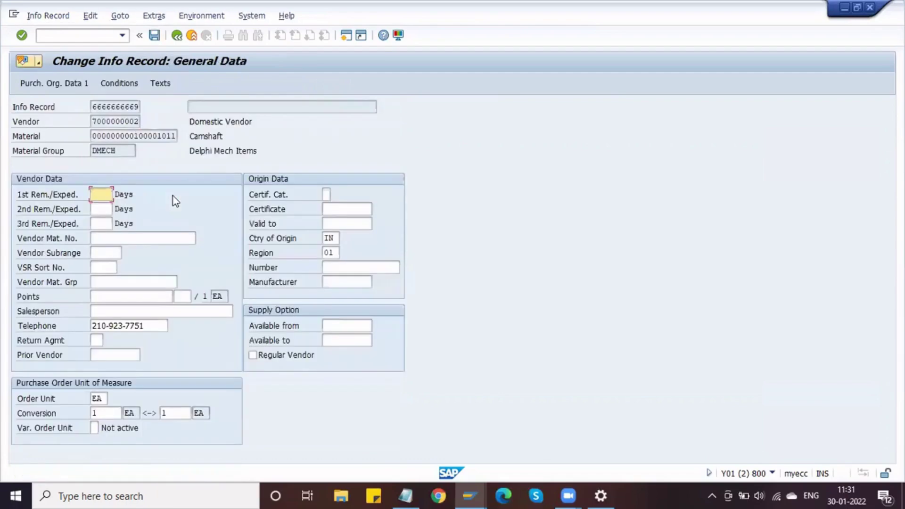
Set the PB00 gross price to 1000 for the period starting 30.01.2022 and save.
{"action": "left_click", "coordinate": [120, 83]}
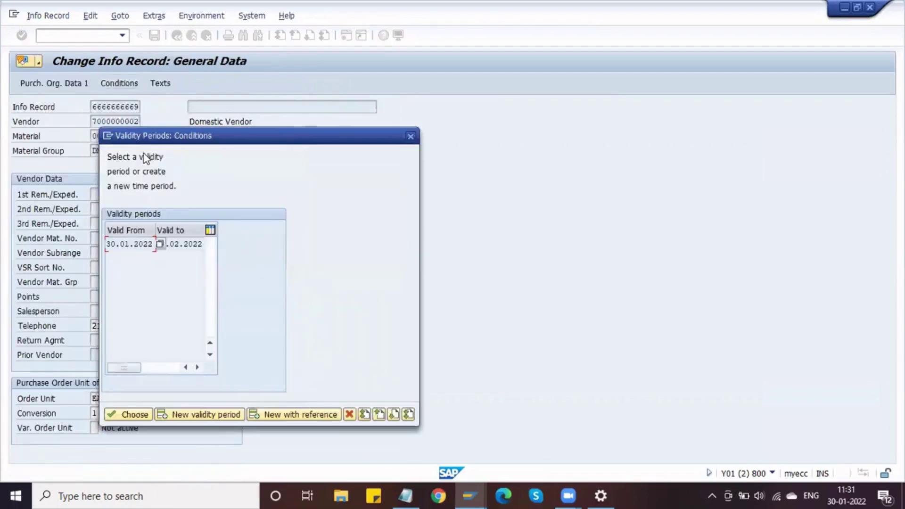
{"action": "left_click", "coordinate": [127, 414]}
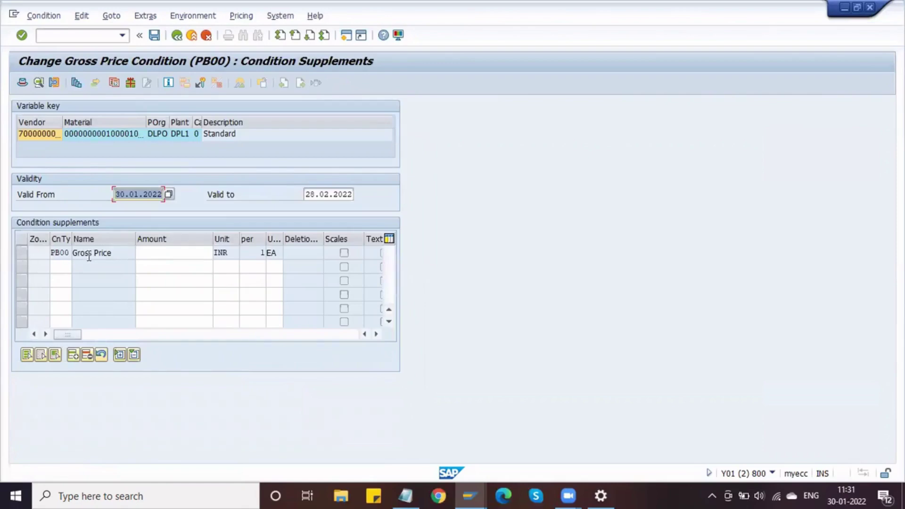
{"action": "left_click", "coordinate": [144, 255]}
{"action": "type", "text": "1000"}
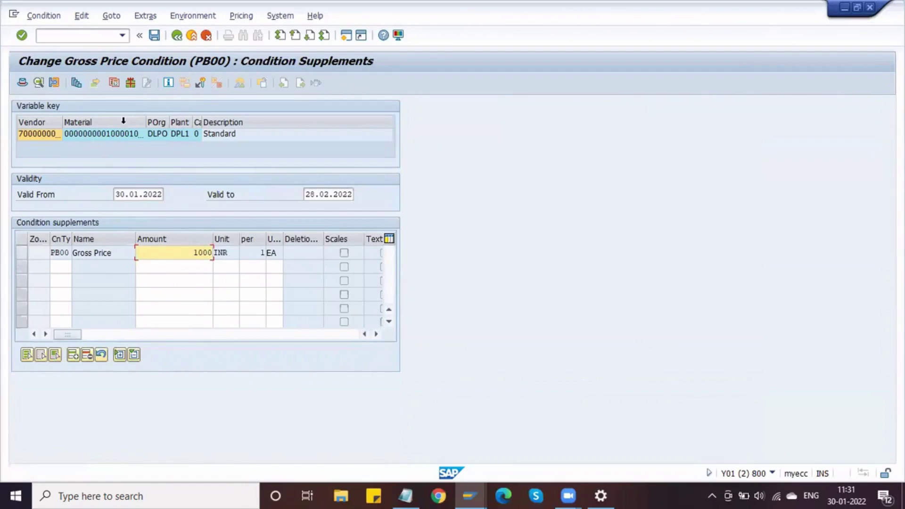
{"action": "left_click", "coordinate": [157, 36]}
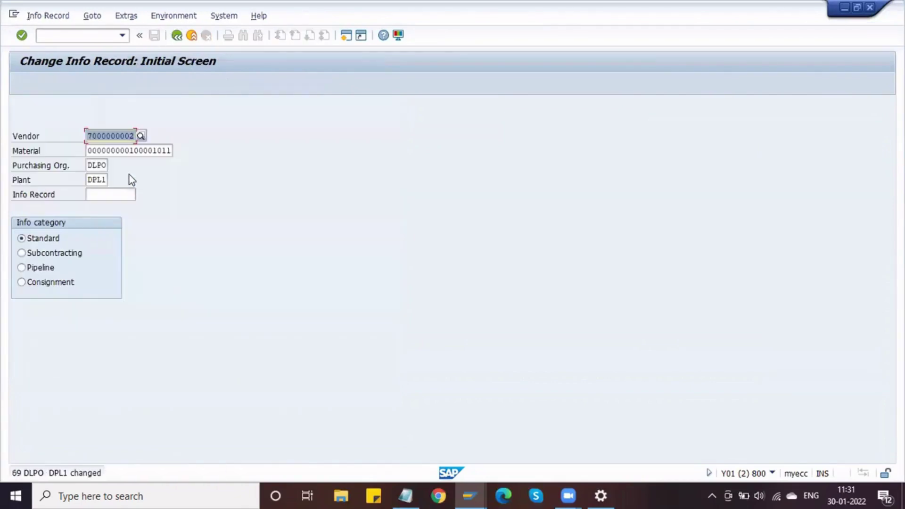
{"action": "key", "text": "Return"}
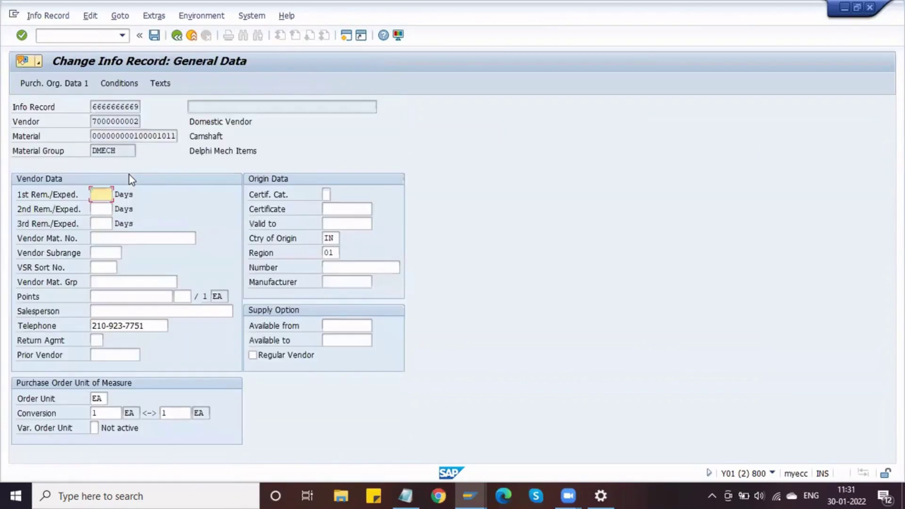
Open the Scales of the PB00 Gross Price row for 30.01.2022–28.02.2022.
{"action": "left_click", "coordinate": [119, 83]}
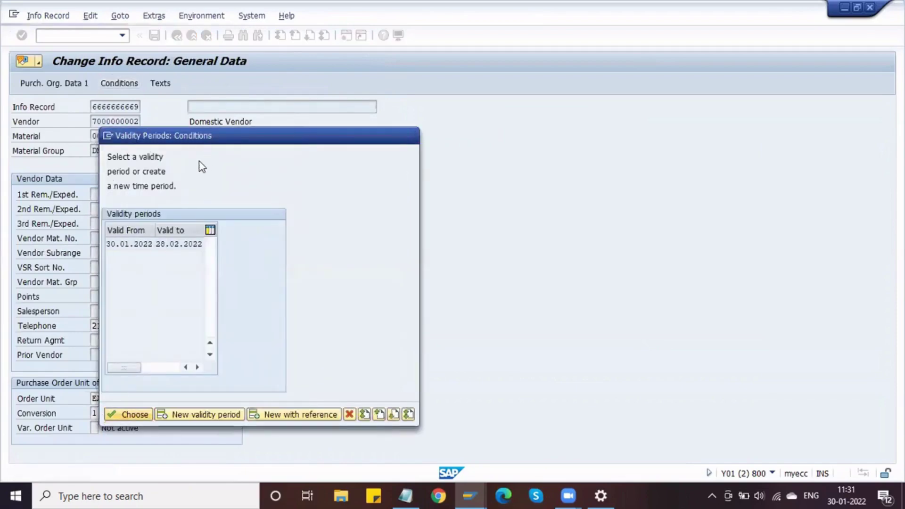
{"action": "key", "text": "Return"}
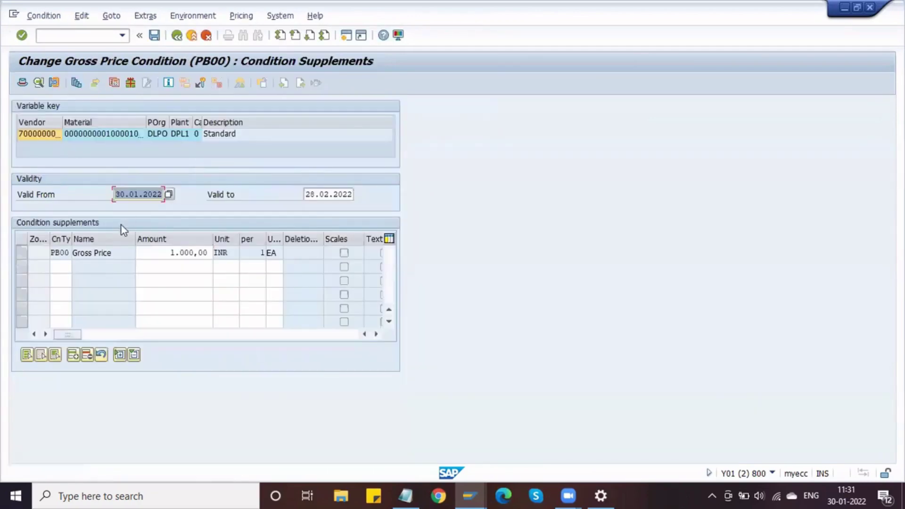
{"action": "left_click", "coordinate": [76, 84]}
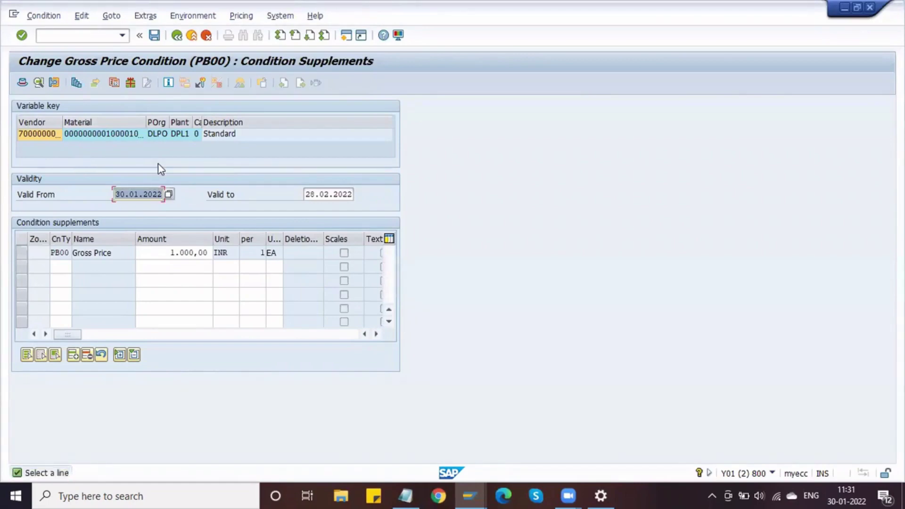
{"action": "left_click", "coordinate": [20, 258]}
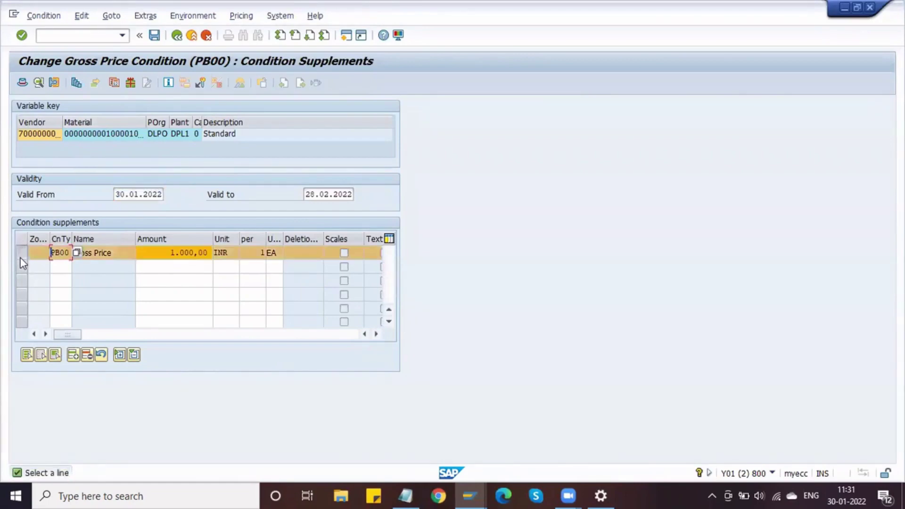
{"action": "left_click", "coordinate": [76, 84]}
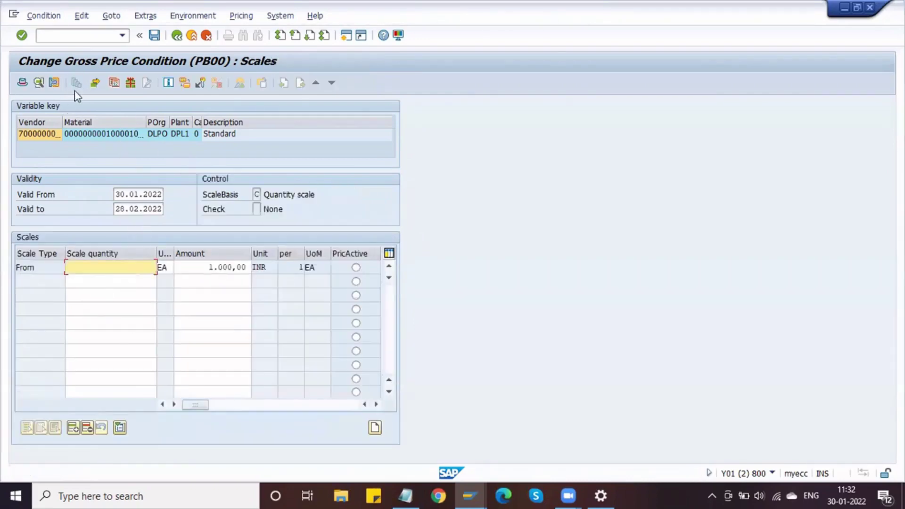
Set the PB00 scale type to D (interval scale) and open the resulting error's detailed help.
{"action": "left_click", "coordinate": [39, 82]}
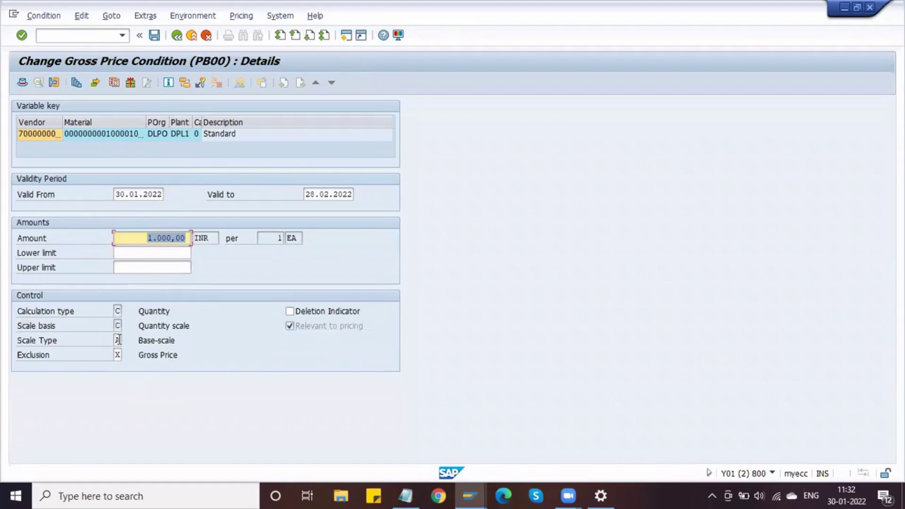
{"action": "left_click", "coordinate": [118, 340]}
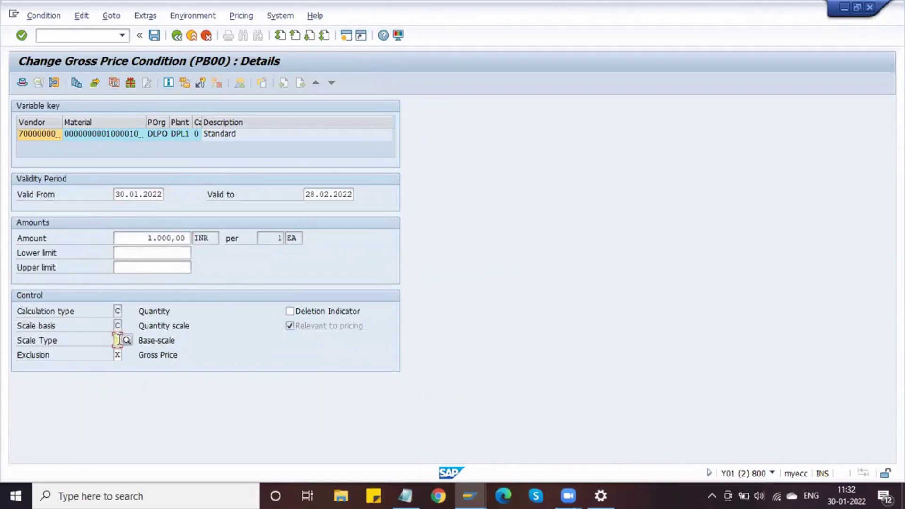
{"action": "left_click", "coordinate": [121, 340]}
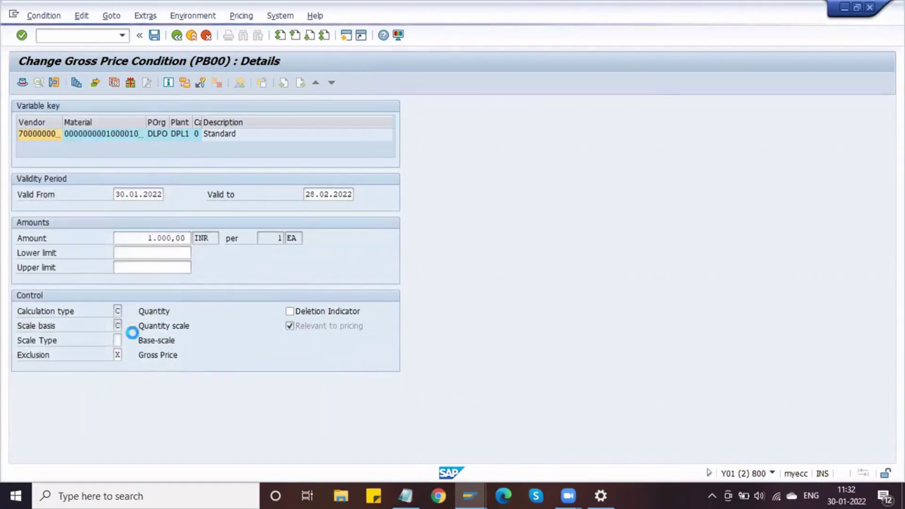
{"action": "double_click", "coordinate": [99, 198]}
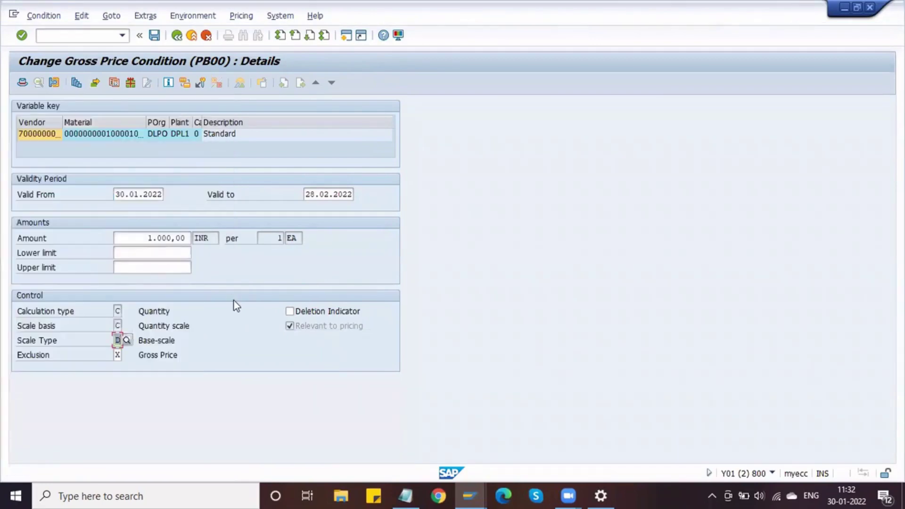
{"action": "key", "text": "Return"}
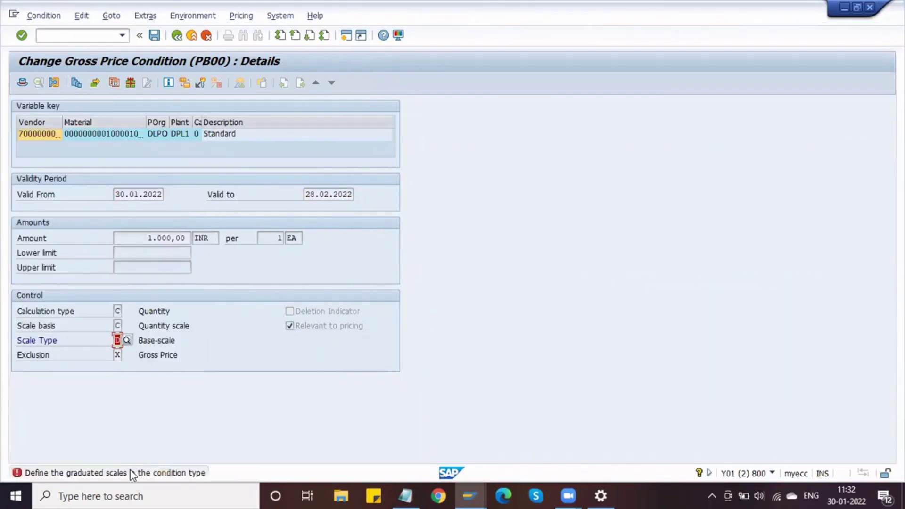
{"action": "left_click", "coordinate": [131, 470]}
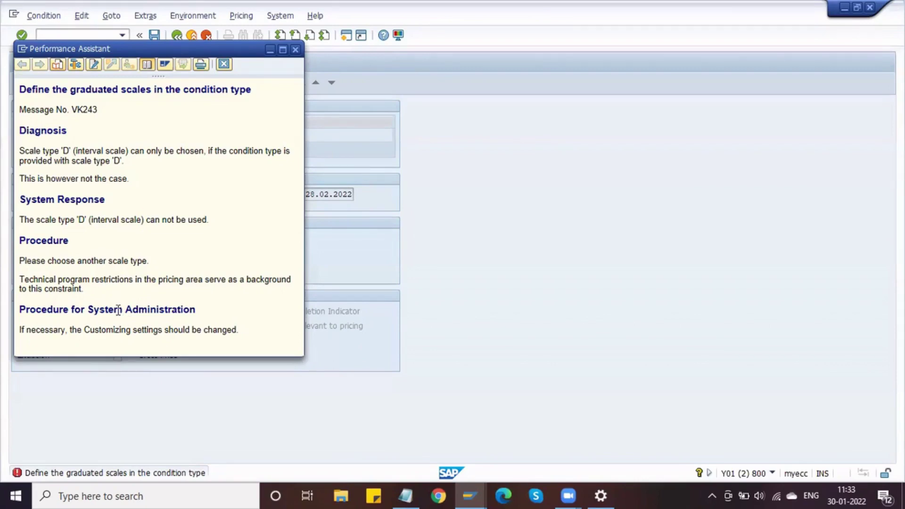
Read the VK243 explanation on interval scales, then close the help window.
{"action": "double_click", "coordinate": [103, 150]}
{"action": "key", "text": "Escape"}
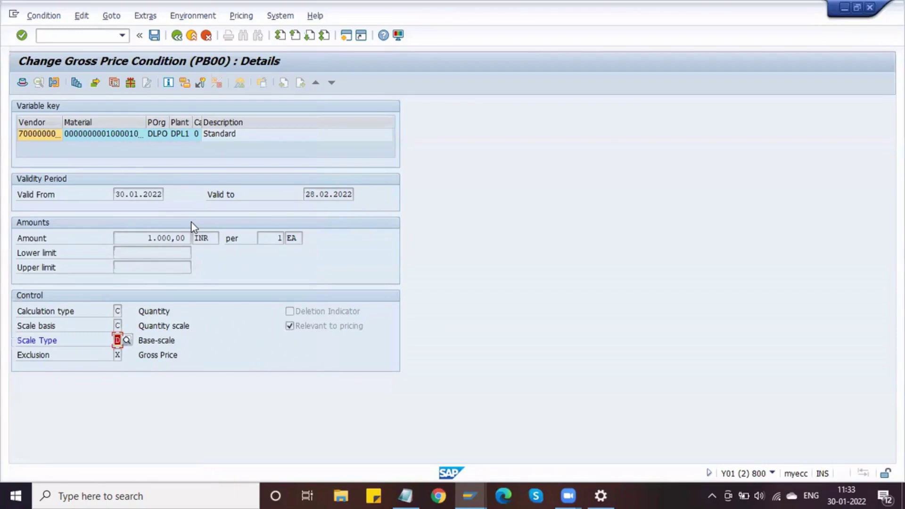
Remove the rejected D scale type and go back to the PB00 Condition Supplements list.
{"action": "left_click", "coordinate": [155, 340]}
{"action": "key", "text": "Tab"}
{"action": "key", "text": "Tab"}
{"action": "key", "text": "Tab"}
{"action": "key", "text": "Tab"}
{"action": "key", "text": "Tab"}
{"action": "key", "text": "Tab"}
{"action": "key", "text": "Tab"}
{"action": "key", "text": "Tab"}
{"action": "key", "text": "Tab"}
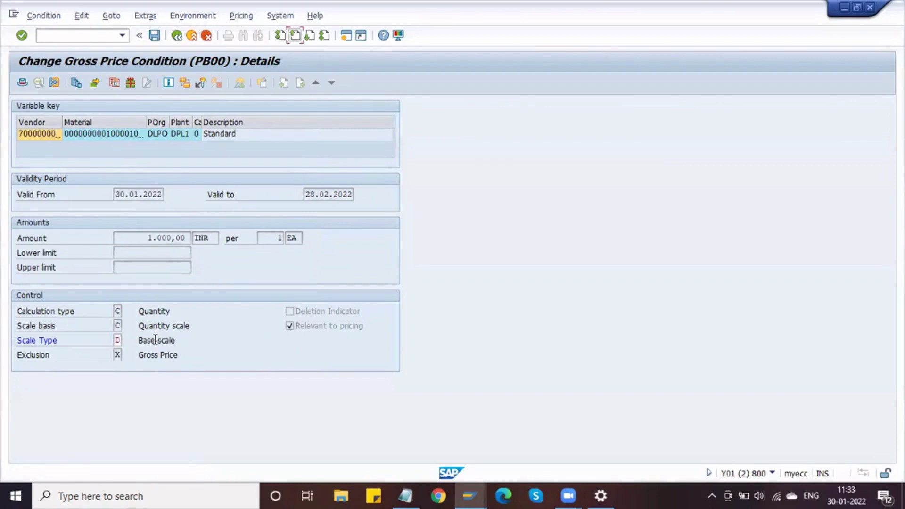
{"action": "double_click", "coordinate": [155, 335]}
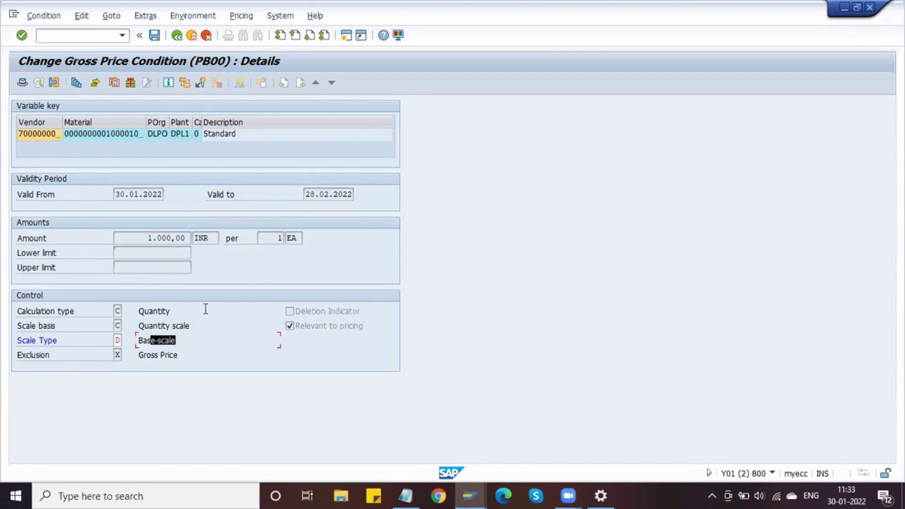
{"action": "double_click", "coordinate": [165, 342]}
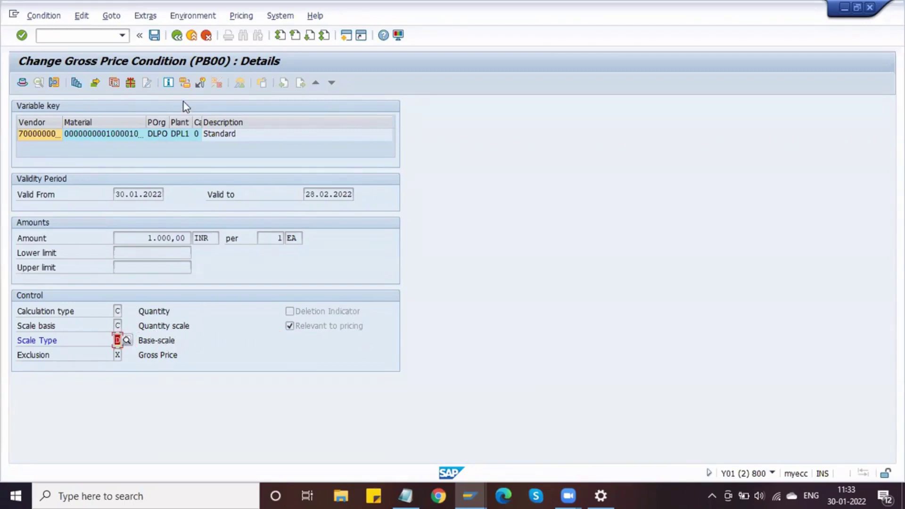
{"action": "left_click", "coordinate": [177, 36]}
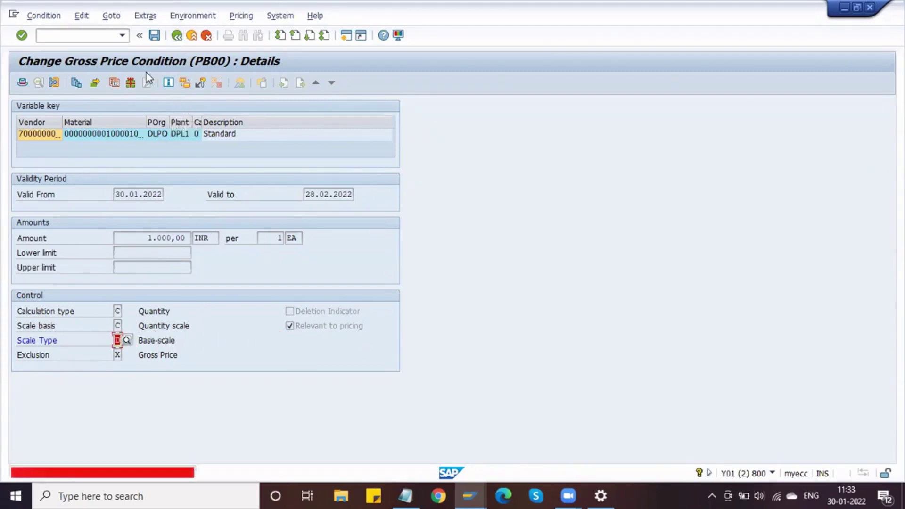
{"action": "key", "text": "BackSpace"}
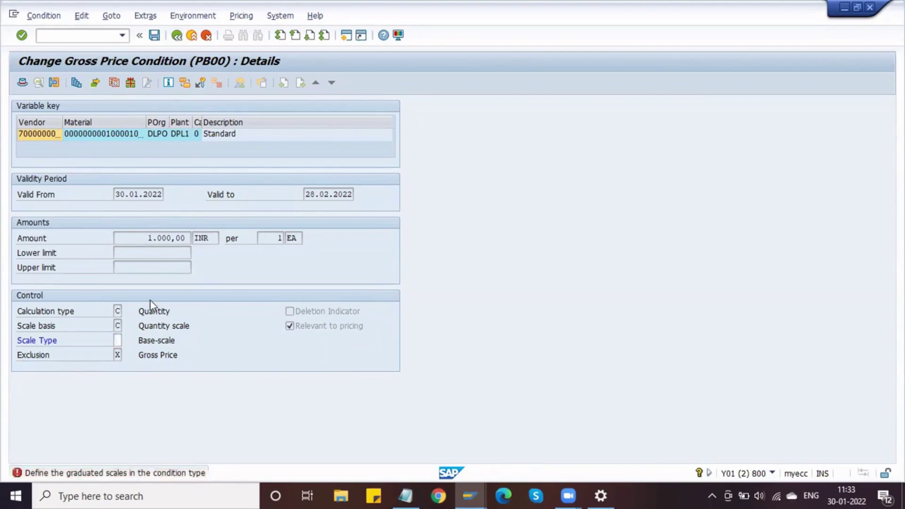
{"action": "key", "text": "Return"}
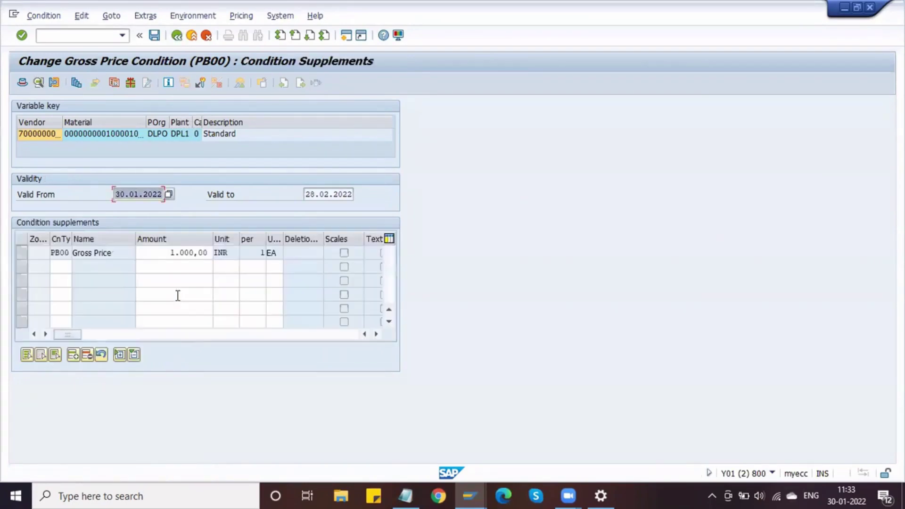
Switch from SAP to the Notepad notes on scale types and price tiers.
{"action": "left_click", "coordinate": [139, 263]}
{"action": "left_click", "coordinate": [127, 253]}
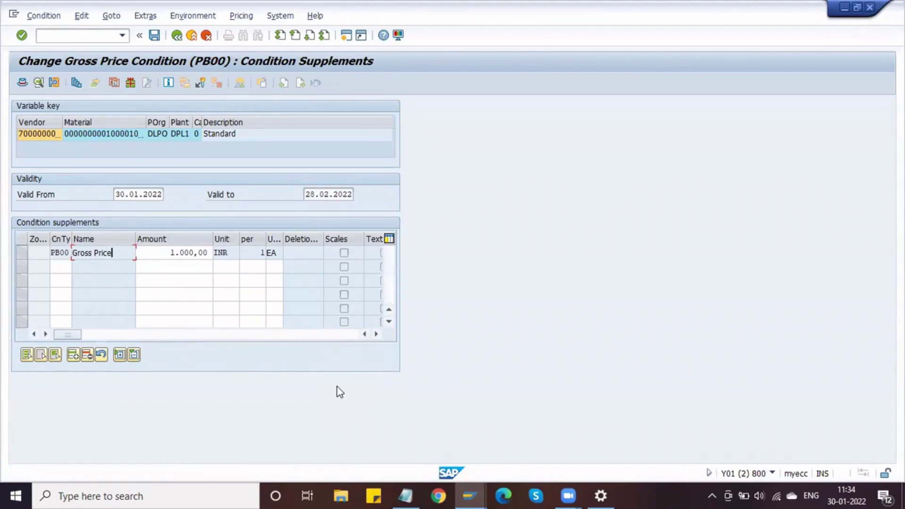
{"action": "left_click", "coordinate": [405, 485]}
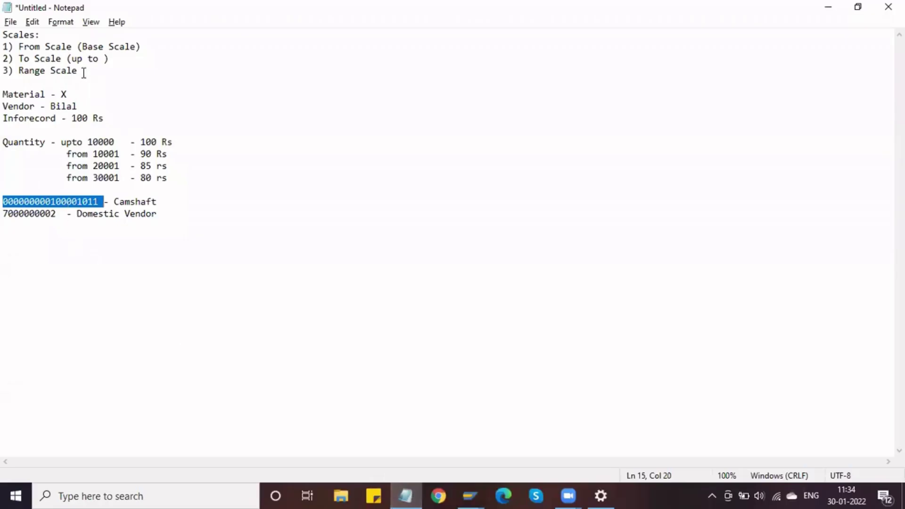
Highlight 'Range Scale' in the notes, then minimise Notepad to return to SAP.
{"action": "left_click_drag", "start_coordinate": [84, 72], "coordinate": [18, 72]}
{"action": "left_click", "coordinate": [208, 125]}
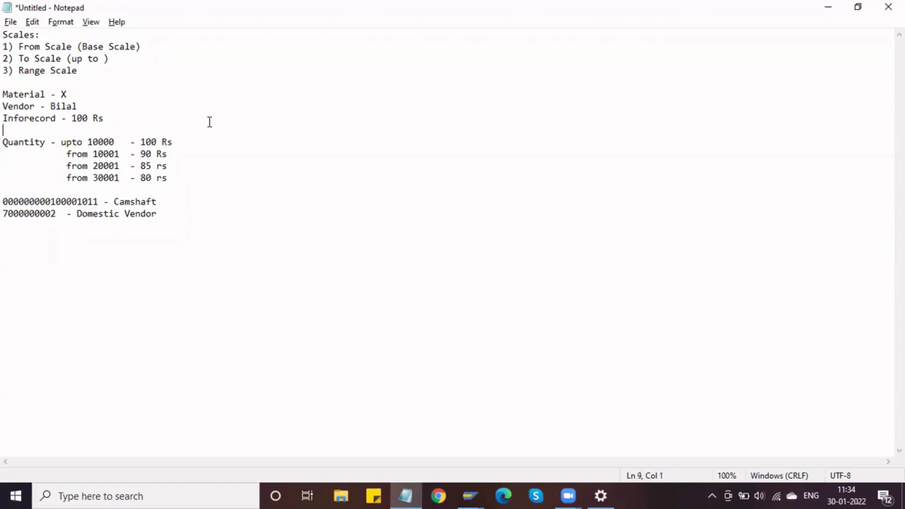
{"action": "left_click", "coordinate": [828, 8]}
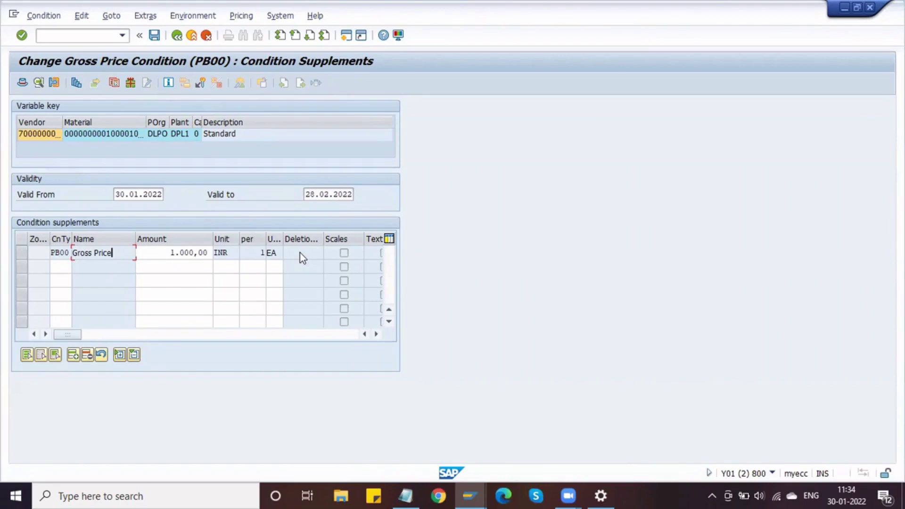
{"action": "left_click", "coordinate": [65, 254]}
{"action": "double_click", "coordinate": [75, 253]}
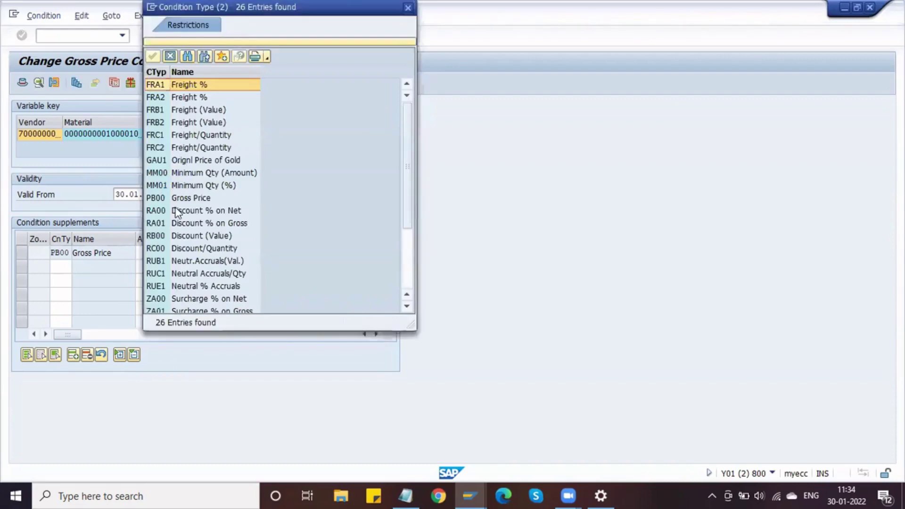
{"action": "scroll", "coordinate": [177, 212], "scroll_direction": "down", "scroll_amount": 3}
{"action": "scroll", "coordinate": [177, 212], "scroll_direction": "up", "scroll_amount": 3}
{"action": "scroll", "coordinate": [176, 207], "scroll_direction": "down", "scroll_amount": 3}
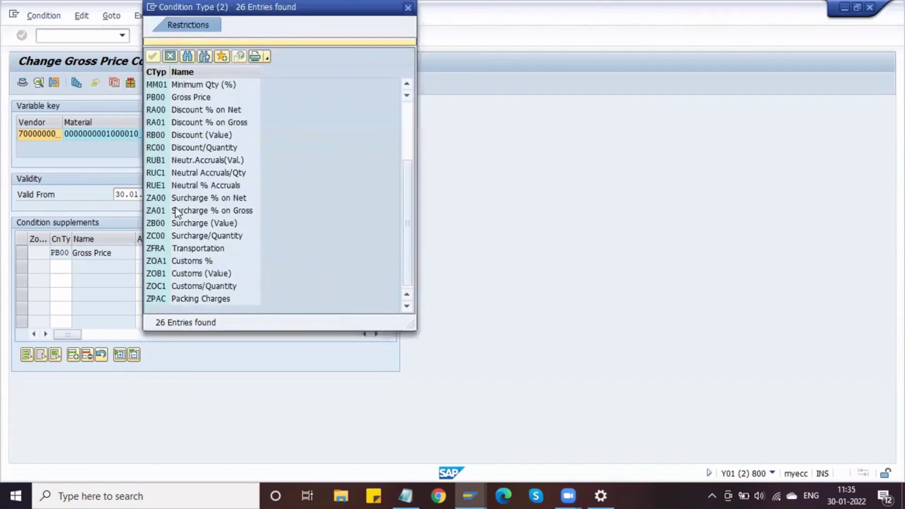
{"action": "scroll", "coordinate": [173, 92], "scroll_direction": "up", "scroll_amount": 3}
{"action": "left_click", "coordinate": [173, 92]}
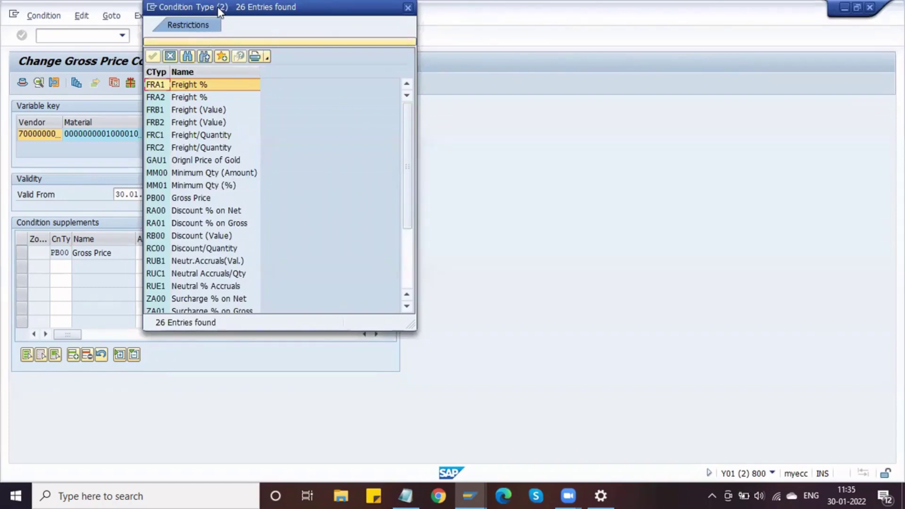
{"action": "left_click_drag", "start_coordinate": [219, 11], "coordinate": [226, 185]}
{"action": "left_click", "coordinate": [416, 184]}
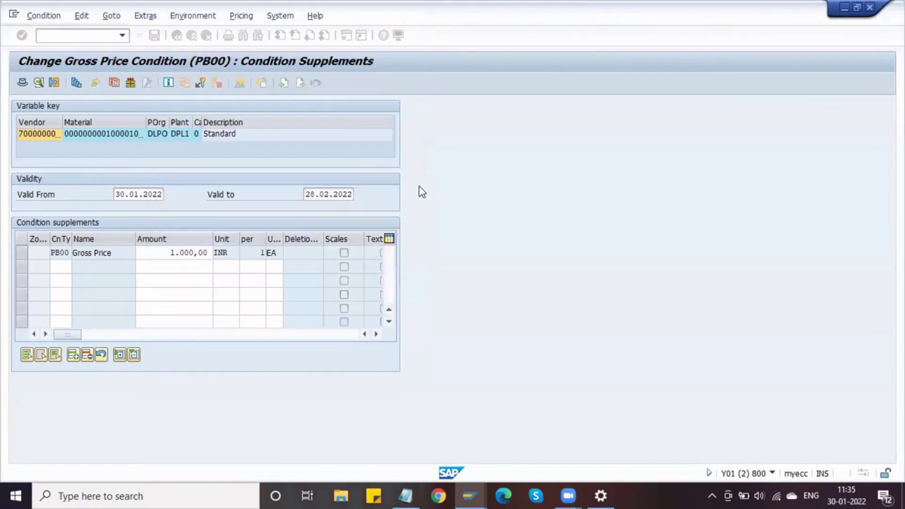
Check the PB00 line's EA unit, INR currency and 1.000,00 gross price amount.
{"action": "left_click", "coordinate": [277, 253]}
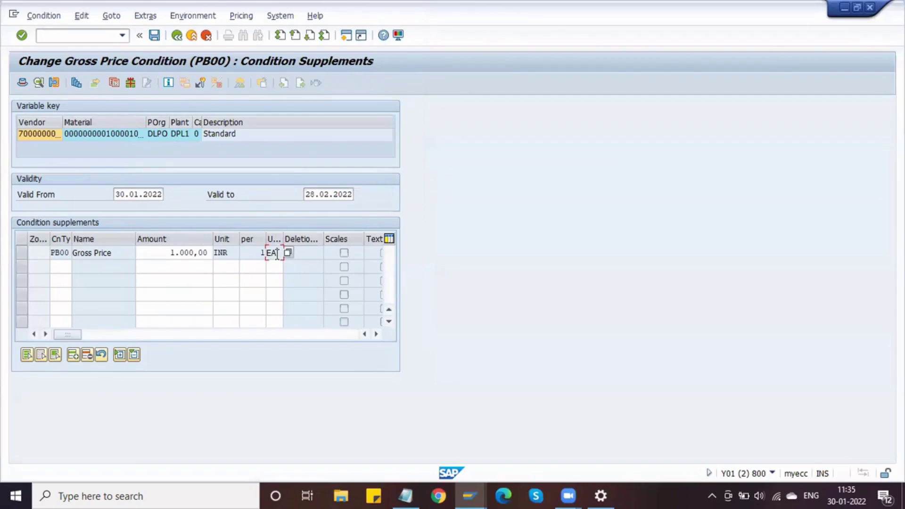
{"action": "left_click", "coordinate": [225, 253]}
{"action": "left_click", "coordinate": [158, 252]}
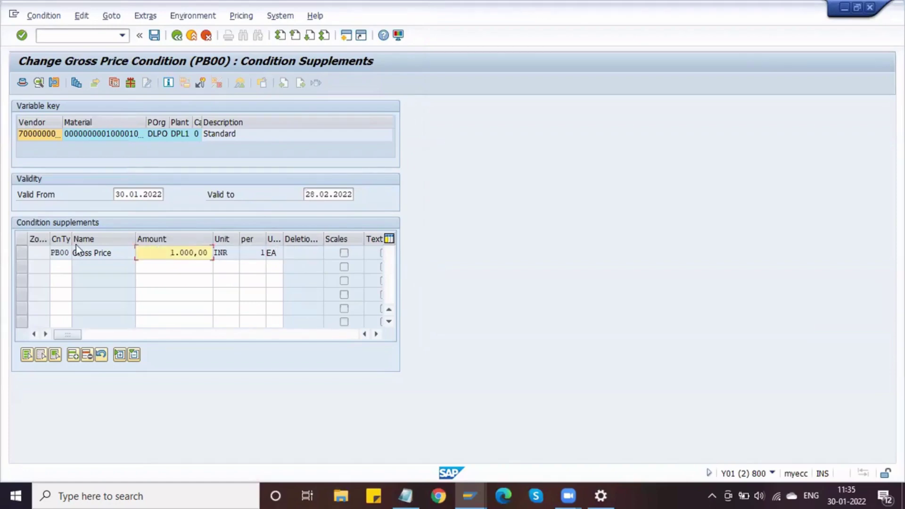
Return to the purchase order and show item 10's PB00 condition, scrolling down to the Analysis button.
{"action": "mouse_move", "coordinate": [473, 488]}
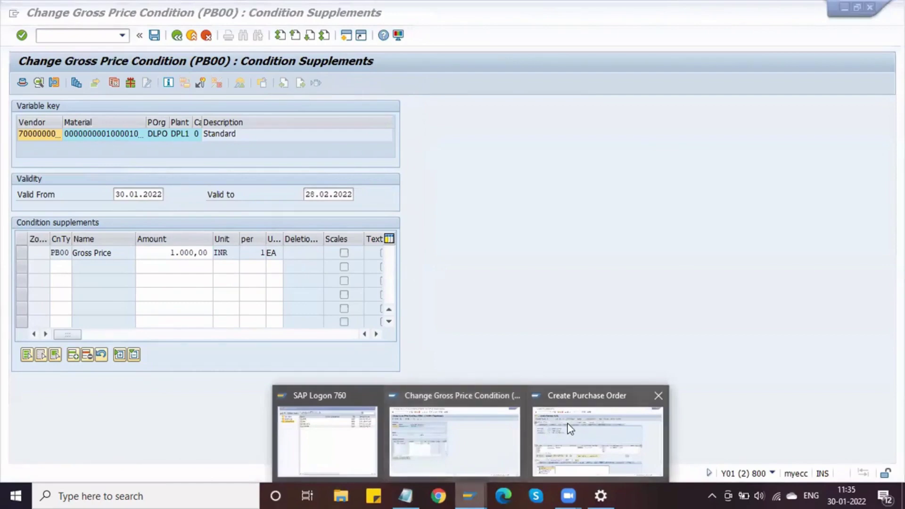
{"action": "left_click", "coordinate": [568, 427]}
{"action": "left_click", "coordinate": [397, 386]}
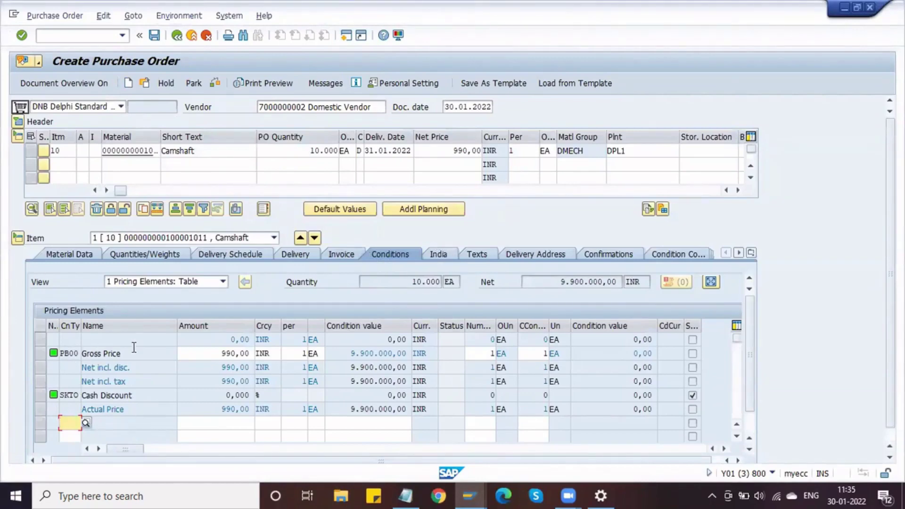
{"action": "left_click", "coordinate": [77, 353]}
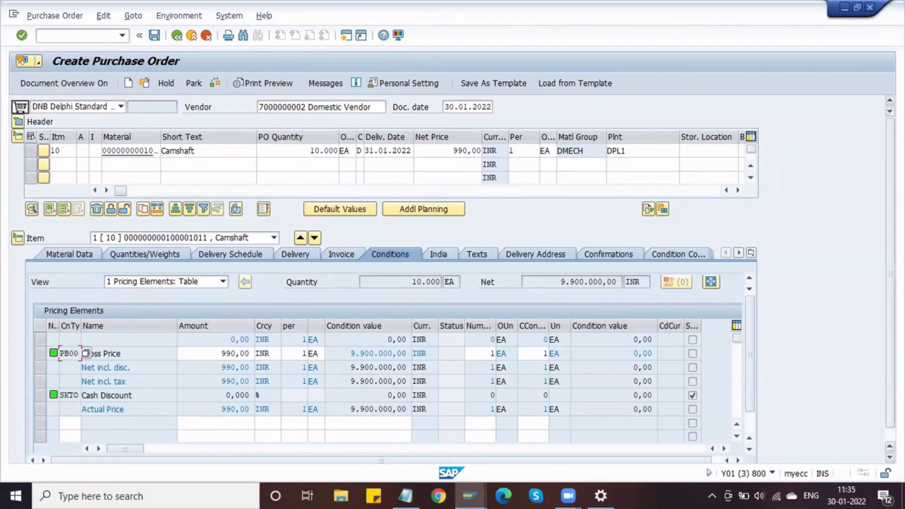
{"action": "left_click", "coordinate": [889, 457]}
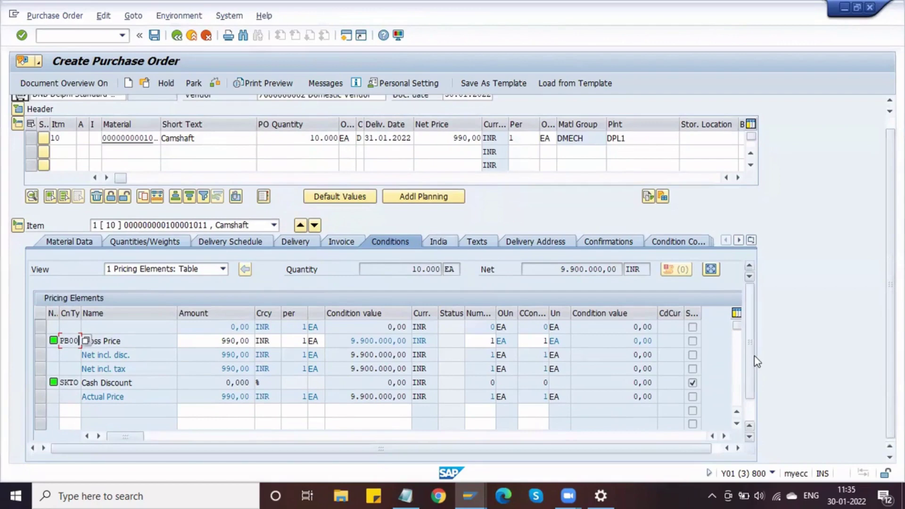
{"action": "scroll", "coordinate": [756, 403], "scroll_direction": "down", "scroll_amount": 1}
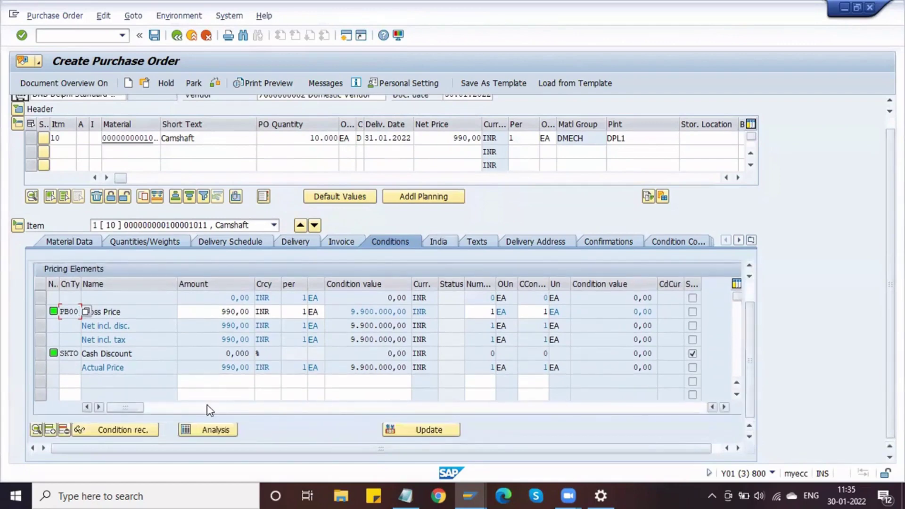
Run the item's pricing analysis and expand PB00 to see its record found at access 025.
{"action": "left_click", "coordinate": [207, 429]}
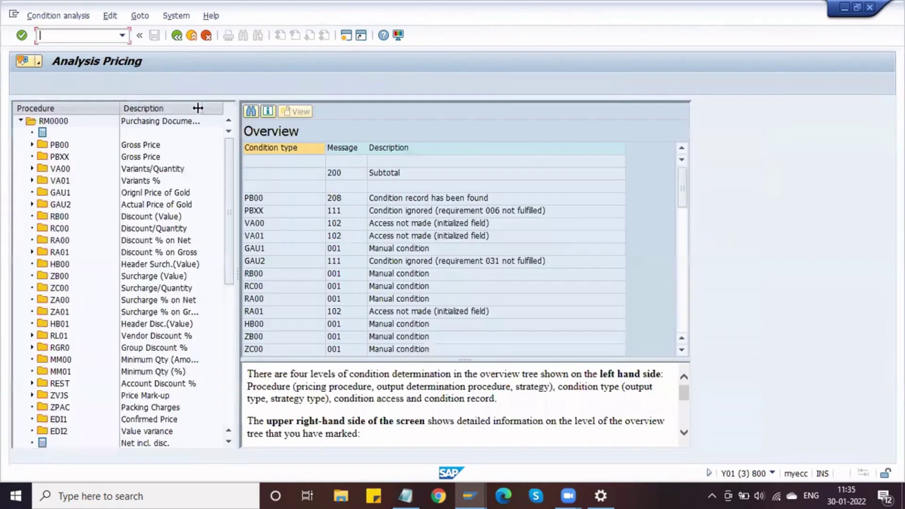
{"action": "left_click_drag", "start_coordinate": [198, 108], "coordinate": [222, 107]}
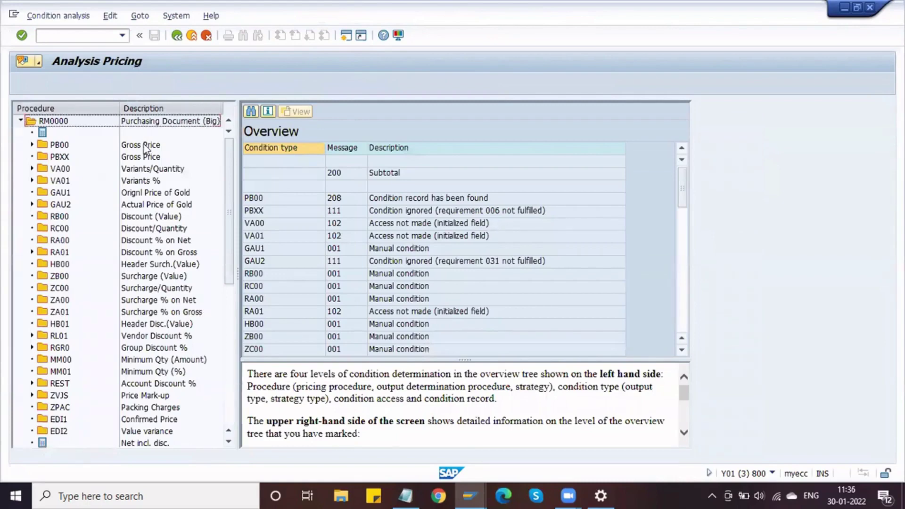
{"action": "double_click", "coordinate": [60, 145]}
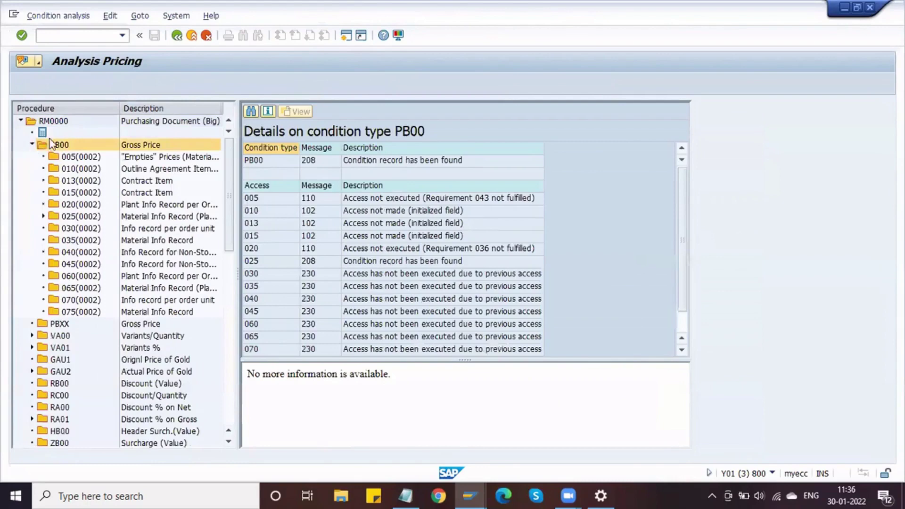
{"action": "double_click", "coordinate": [51, 142]}
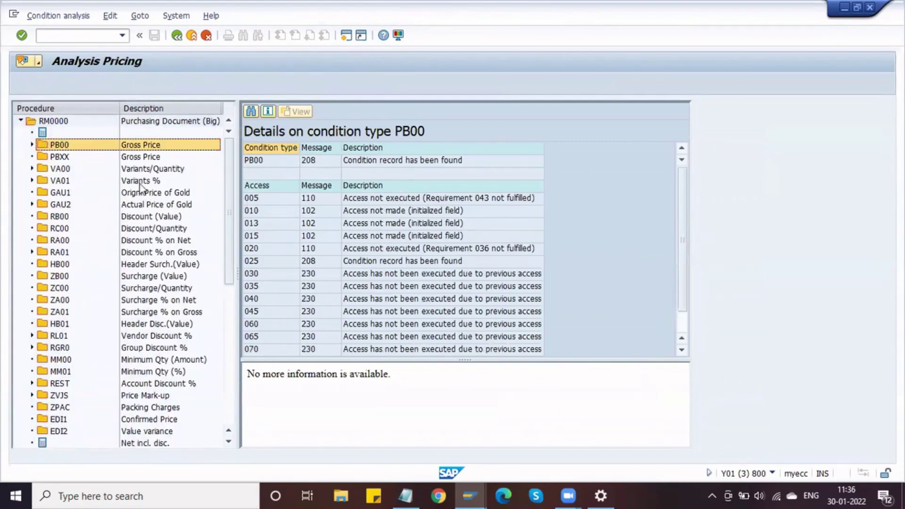
Inspect RL01 Vendor Discount %, whose condition record is reported missing.
{"action": "left_click", "coordinate": [154, 277]}
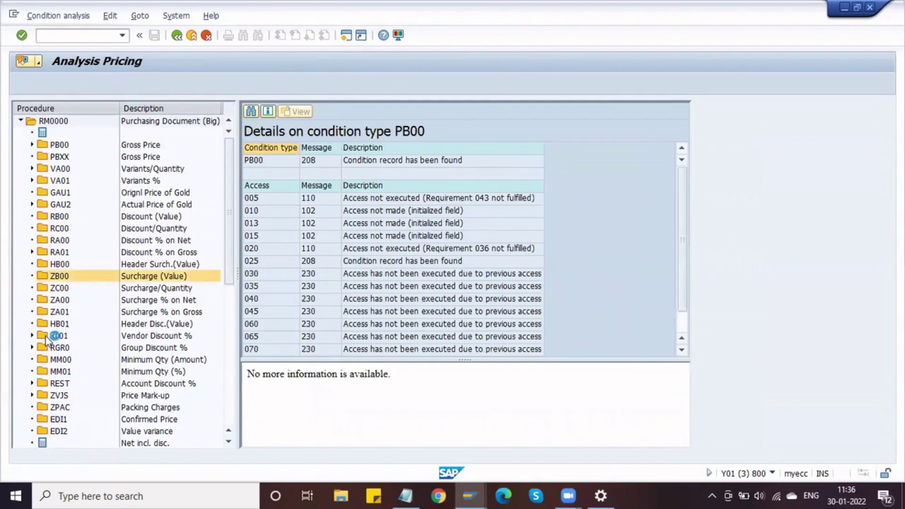
{"action": "double_click", "coordinate": [55, 335]}
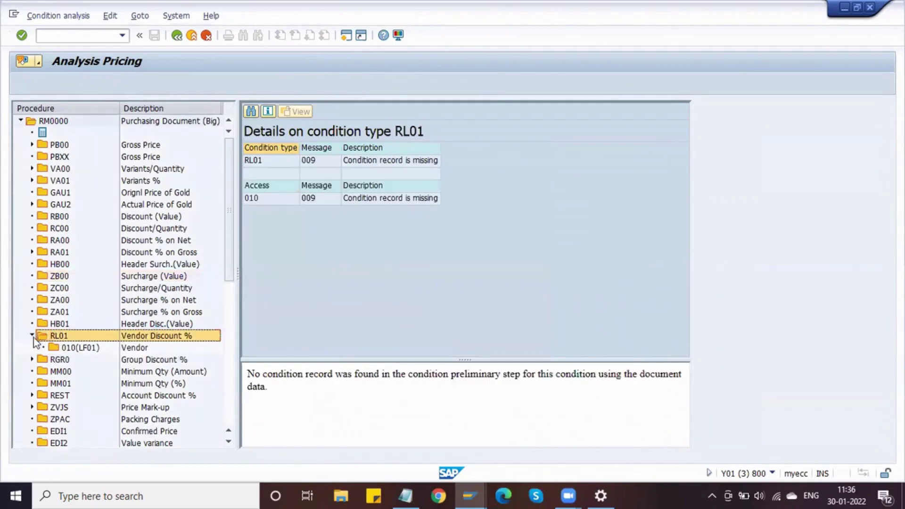
{"action": "left_click", "coordinate": [32, 335]}
Review the FRA1, FRB1, ZOA1 and ZOB1 condition details, each reported as a manual condition.
{"action": "scroll", "coordinate": [127, 323], "scroll_direction": "down", "scroll_amount": 8}
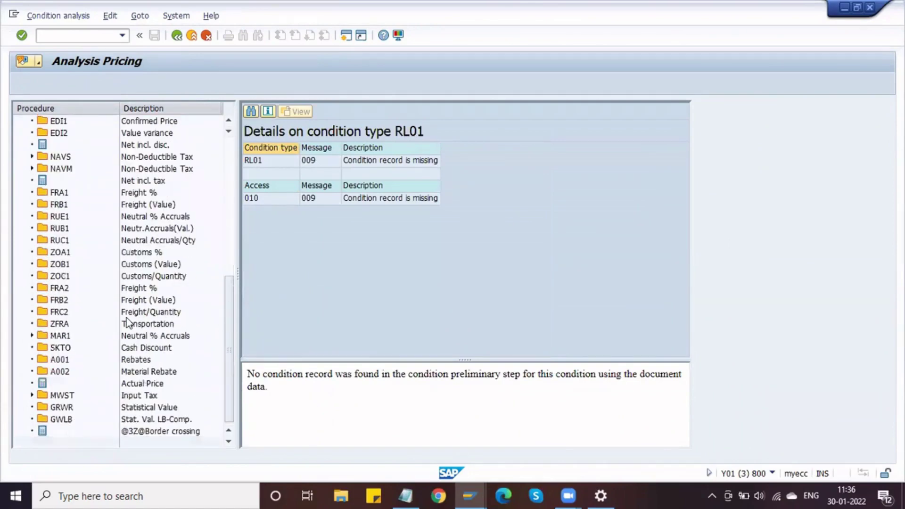
{"action": "left_click", "coordinate": [132, 193]}
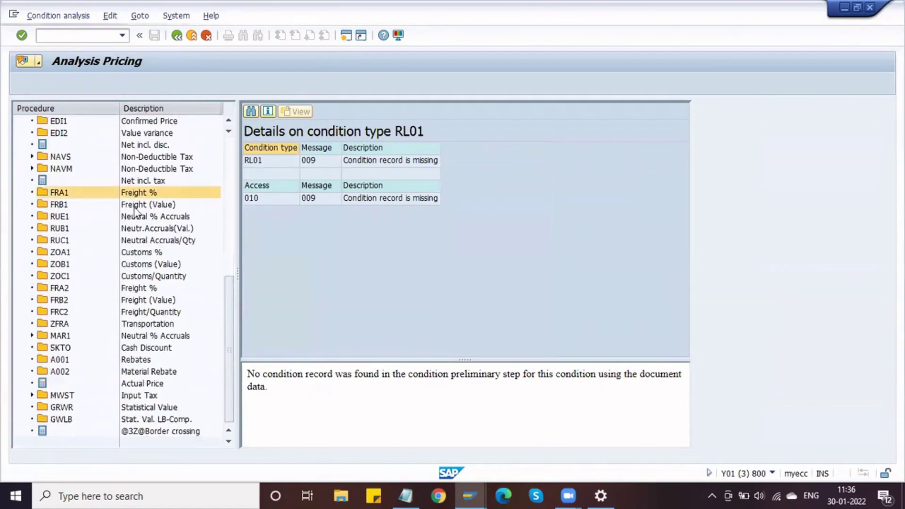
{"action": "left_click", "coordinate": [133, 205]}
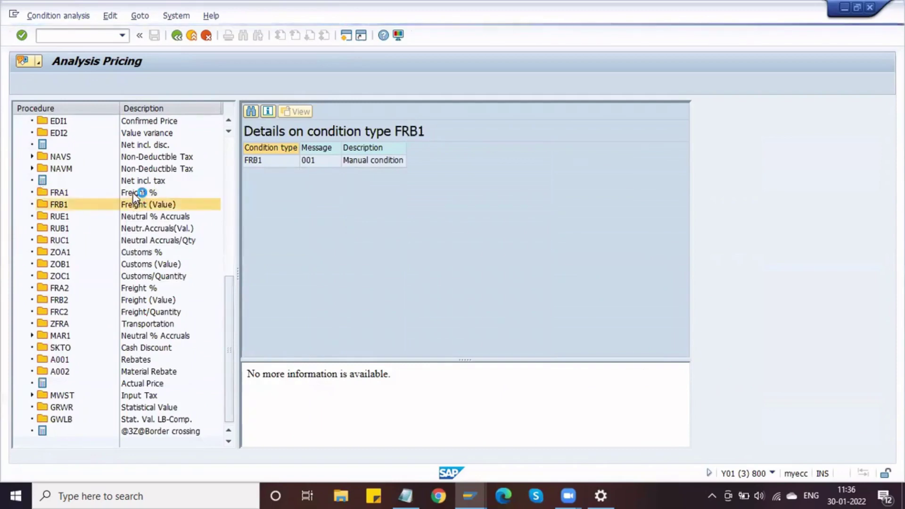
{"action": "left_click", "coordinate": [132, 192]}
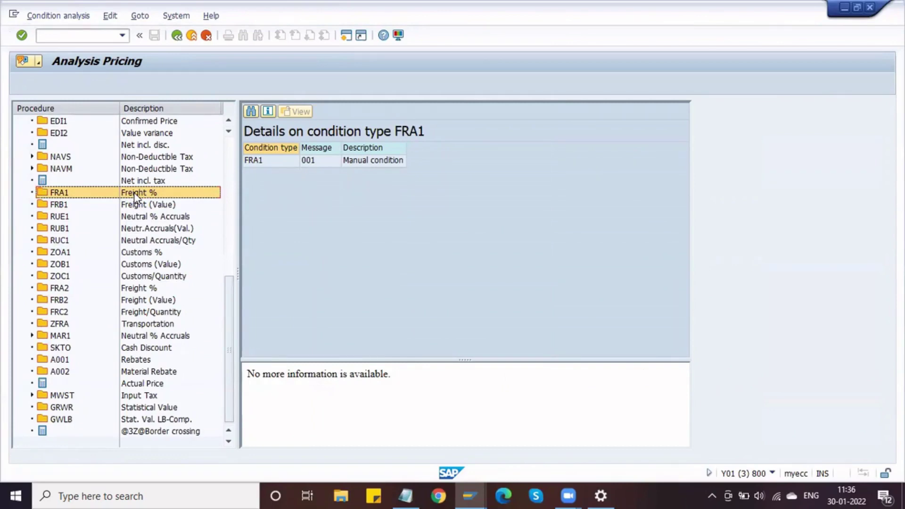
{"action": "left_click", "coordinate": [132, 203]}
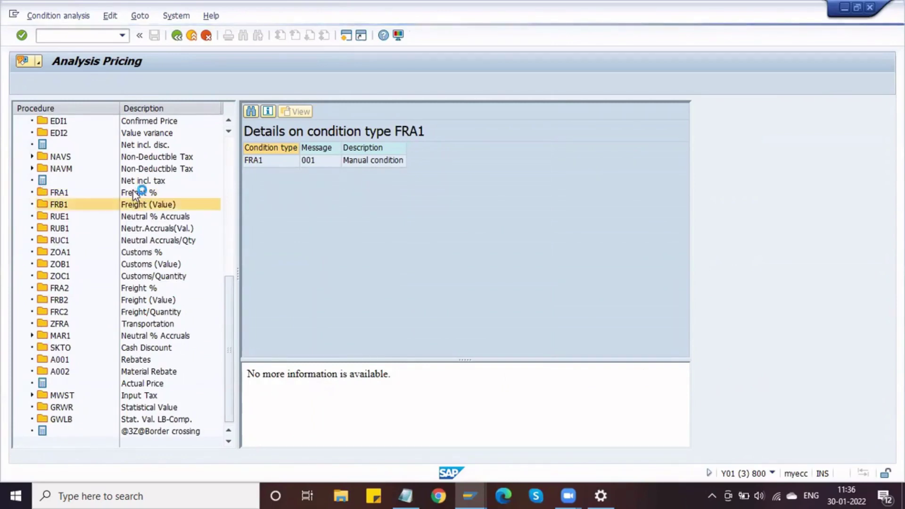
{"action": "left_click", "coordinate": [133, 252]}
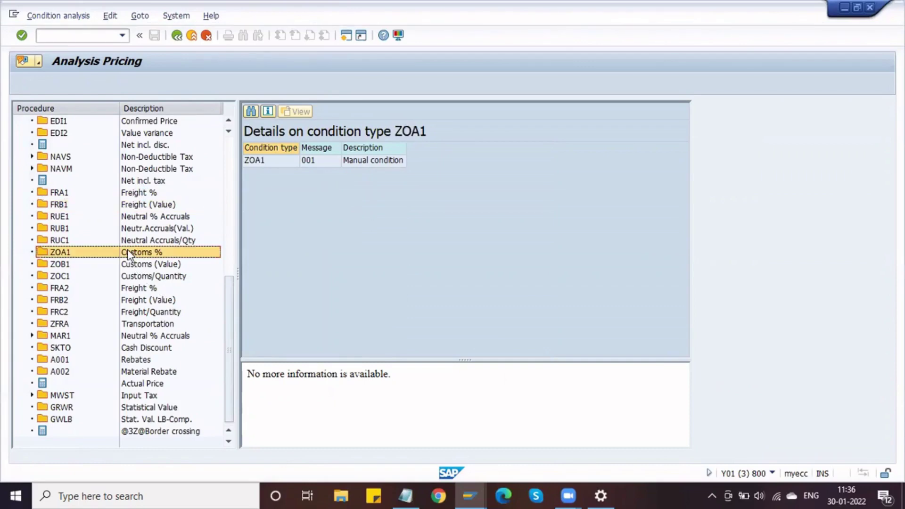
{"action": "left_click", "coordinate": [87, 262]}
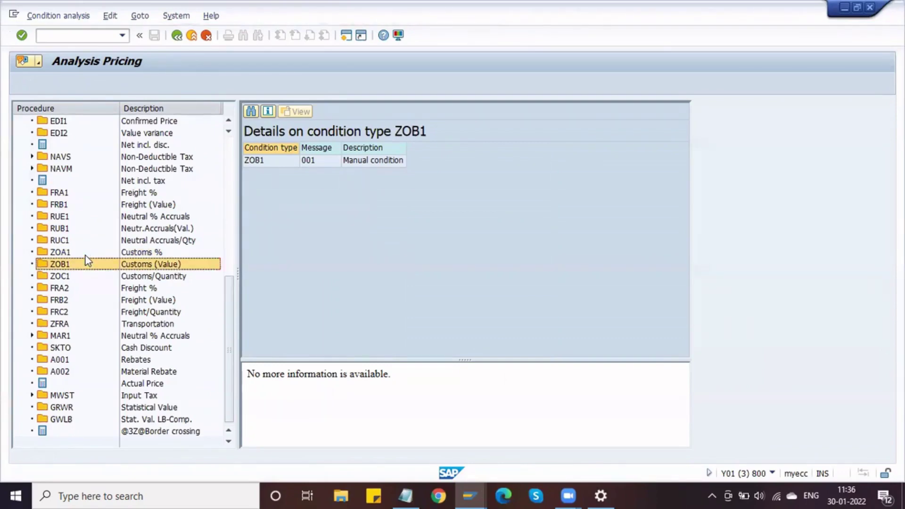
{"action": "left_click", "coordinate": [83, 255]}
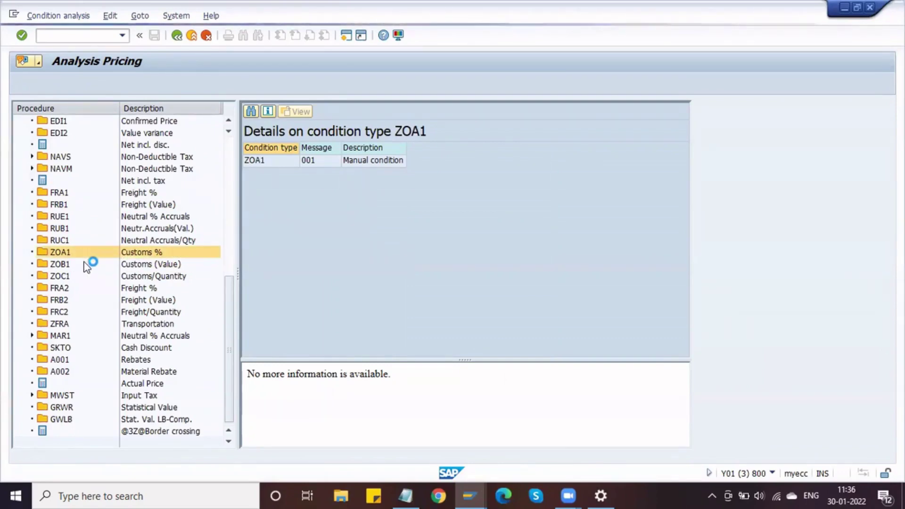
{"action": "scroll", "coordinate": [113, 313], "scroll_direction": "up", "scroll_amount": 5}
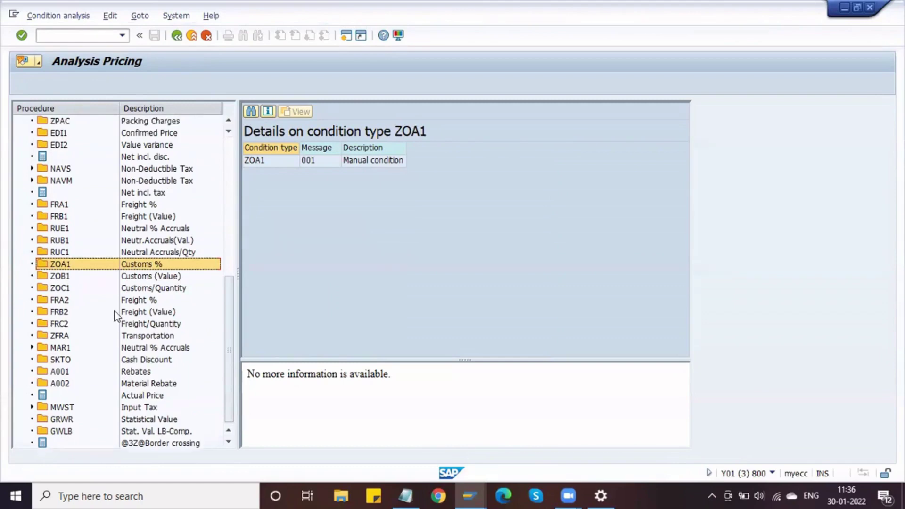
{"action": "scroll", "coordinate": [108, 243], "scroll_direction": "up", "scroll_amount": 3}
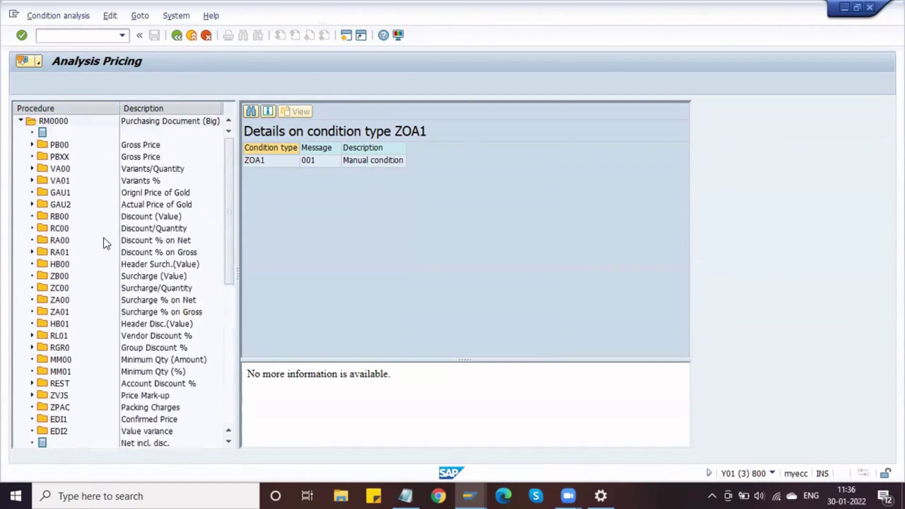
Return from the pricing analysis to the purchase order's item and conditions view.
{"action": "left_click", "coordinate": [177, 36]}
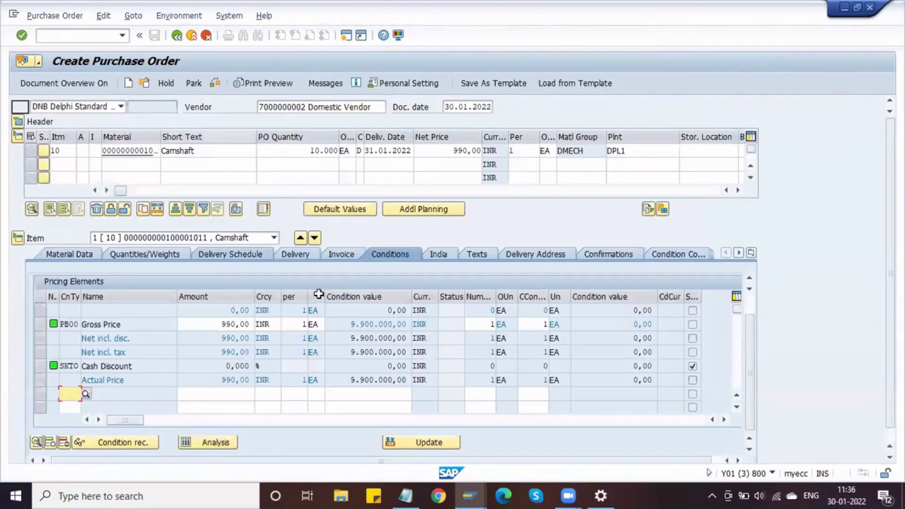
{"action": "left_click", "coordinate": [212, 150]}
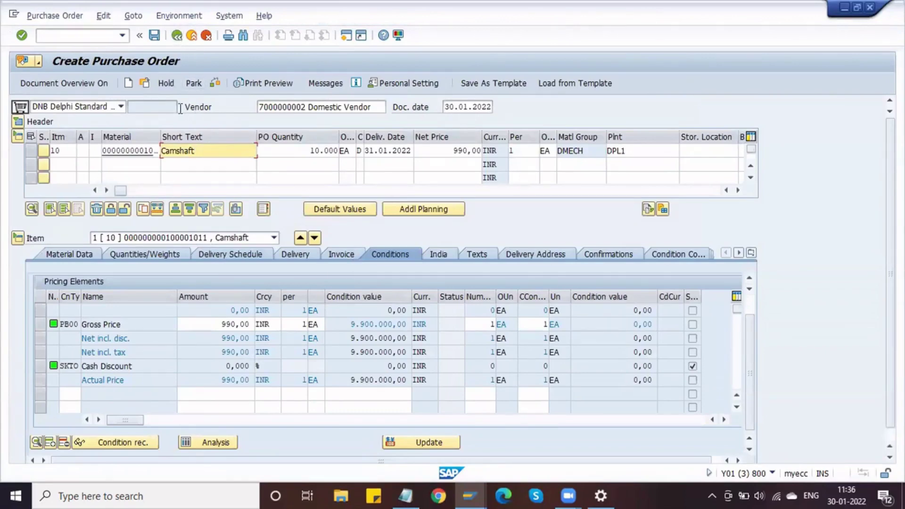
{"action": "left_click", "coordinate": [160, 108]}
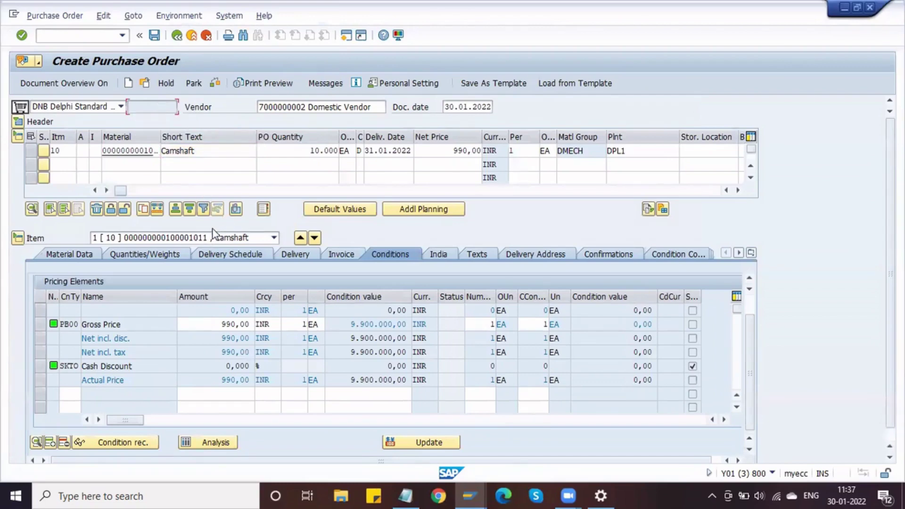
{"action": "left_click", "coordinate": [250, 310]}
Check item 10's net price of 990,00.
{"action": "left_click", "coordinate": [420, 150]}
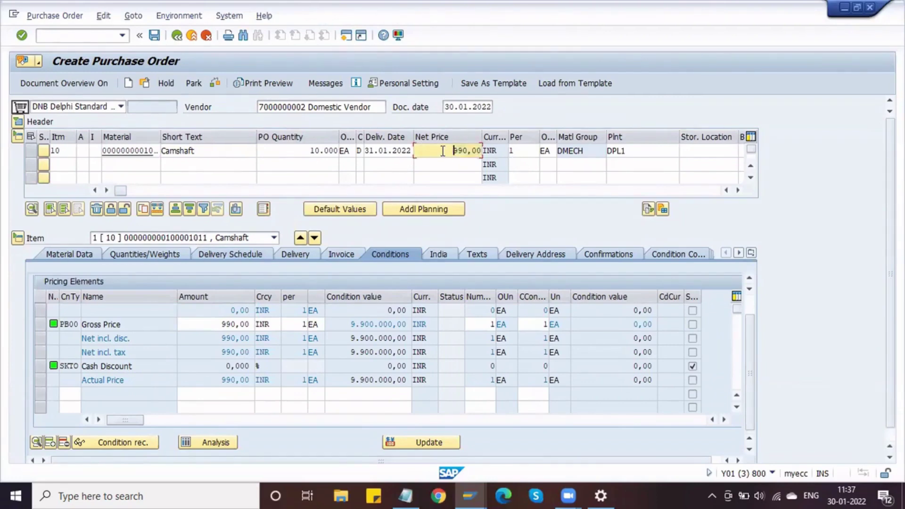
{"action": "left_click_drag", "start_coordinate": [455, 151], "coordinate": [486, 154]}
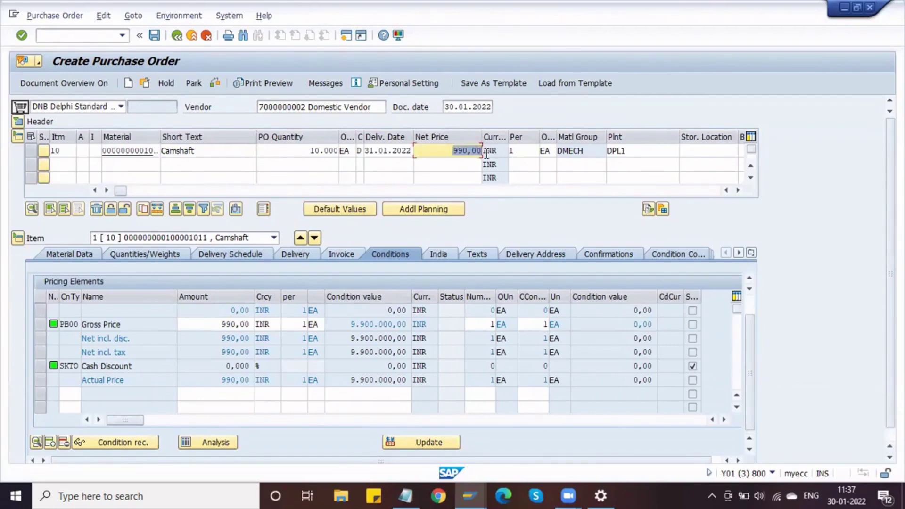
{"action": "left_click", "coordinate": [449, 150]}
{"action": "left_click", "coordinate": [395, 151]}
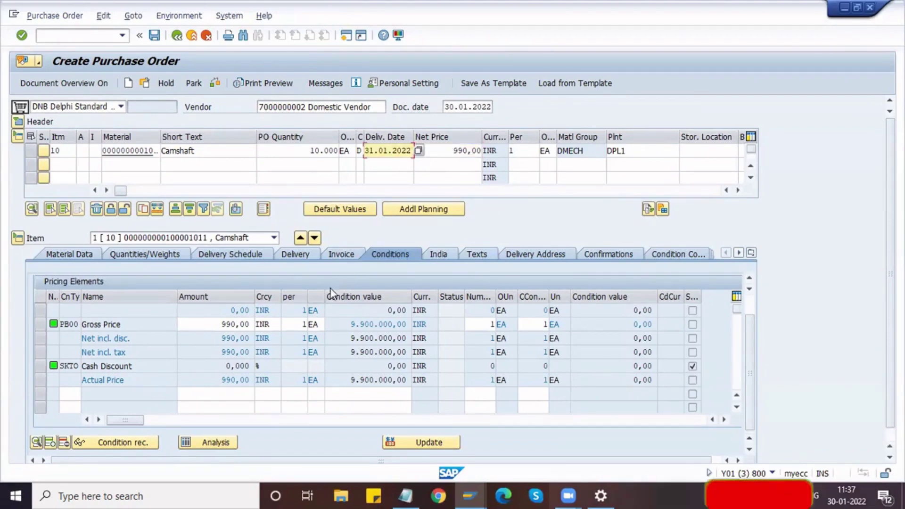
Check the PB00 gross price condition amount of 990,00 INR per EA.
{"action": "left_click", "coordinate": [229, 328]}
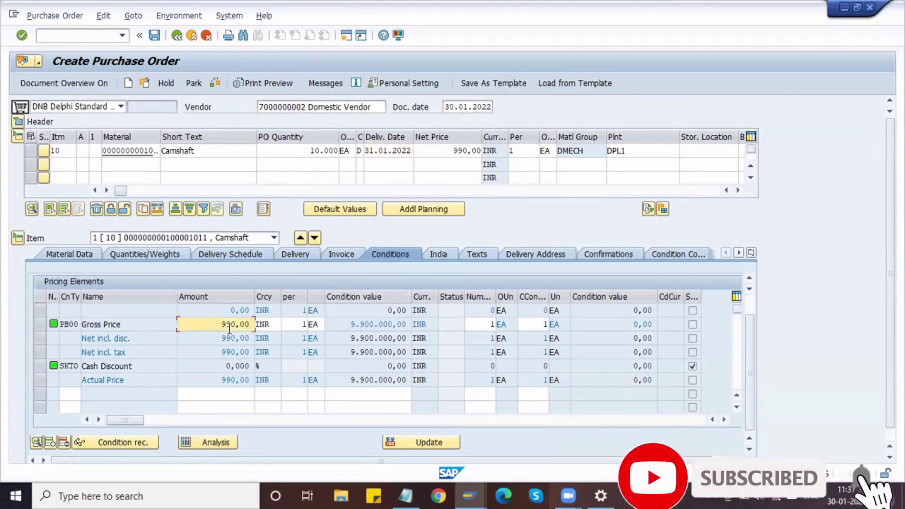
{"action": "double_click", "coordinate": [218, 329]}
{"action": "left_click", "coordinate": [247, 328]}
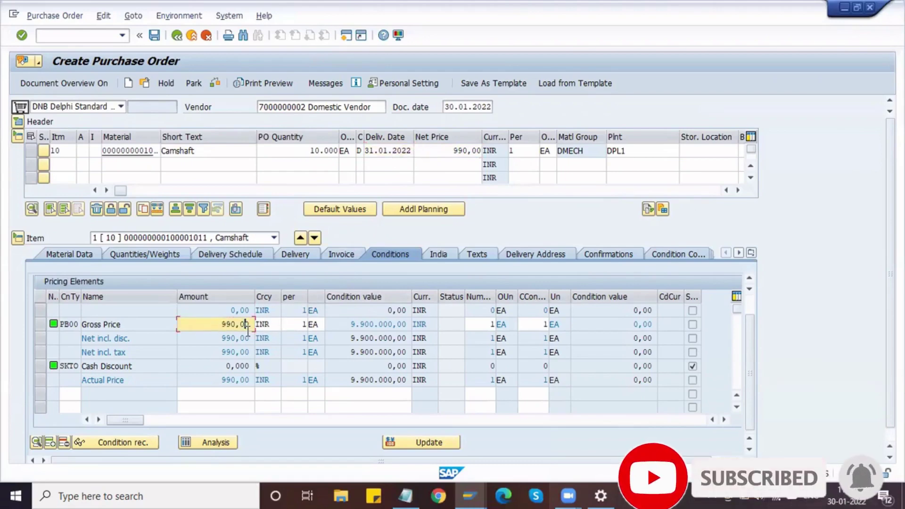
{"action": "left_click", "coordinate": [216, 323]}
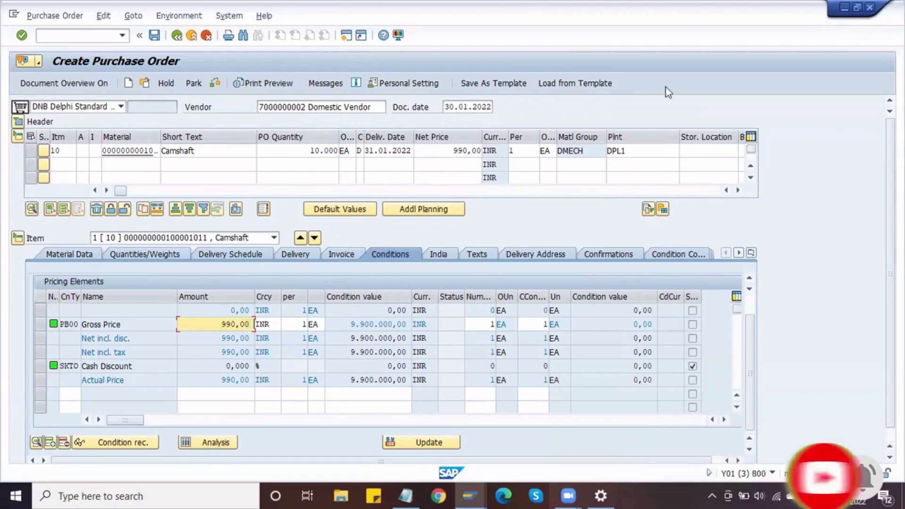